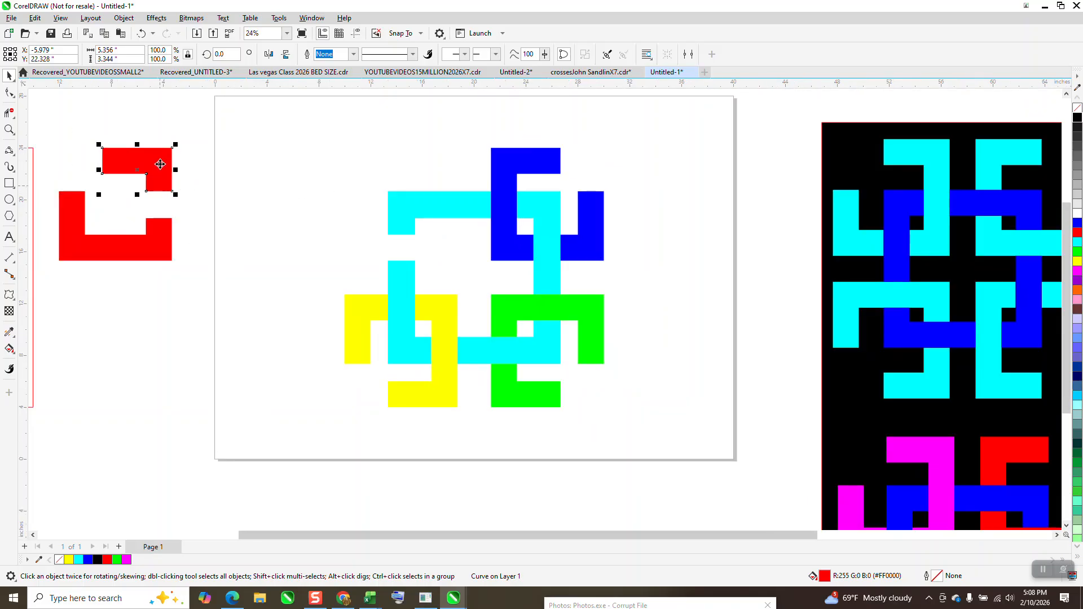
Apply a red-to-black linear fountain fill running downward on the upper red piece and adjust its handles so the lower end darkens
click(15, 353)
click(41, 350)
drag(155, 158, 159, 226)
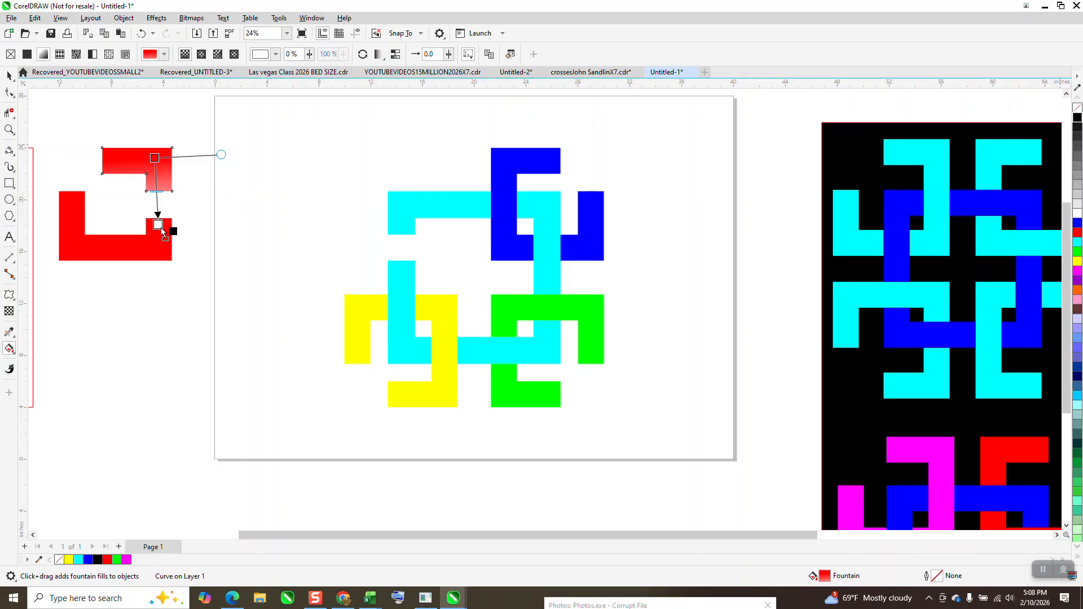
drag(162, 232, 158, 225)
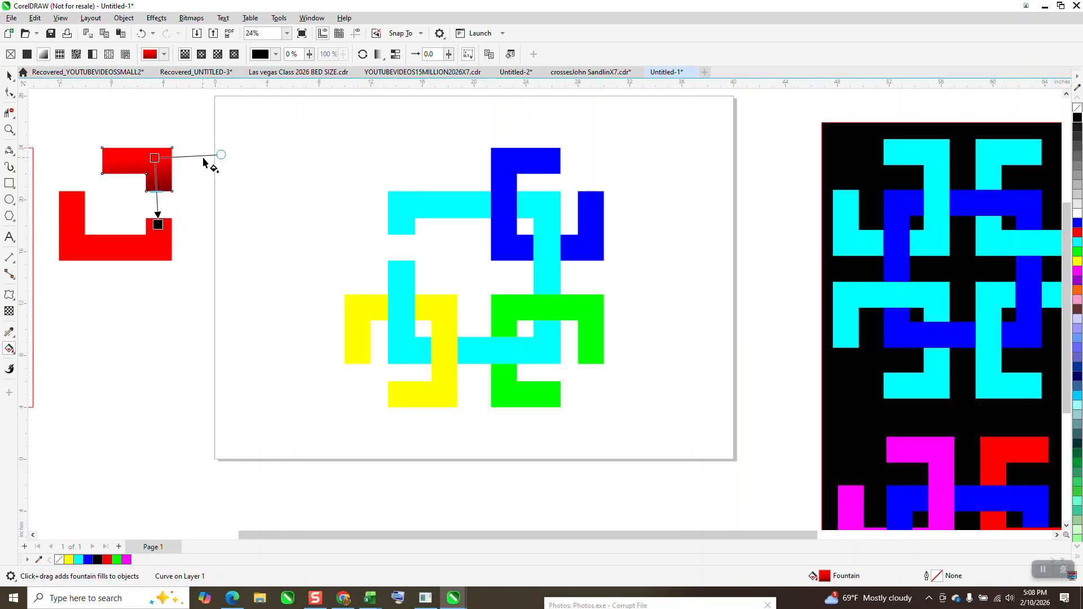
mouse_move(220, 154)
mouse_down()
mouse_move(219, 180)
mouse_move(220, 149)
mouse_up()
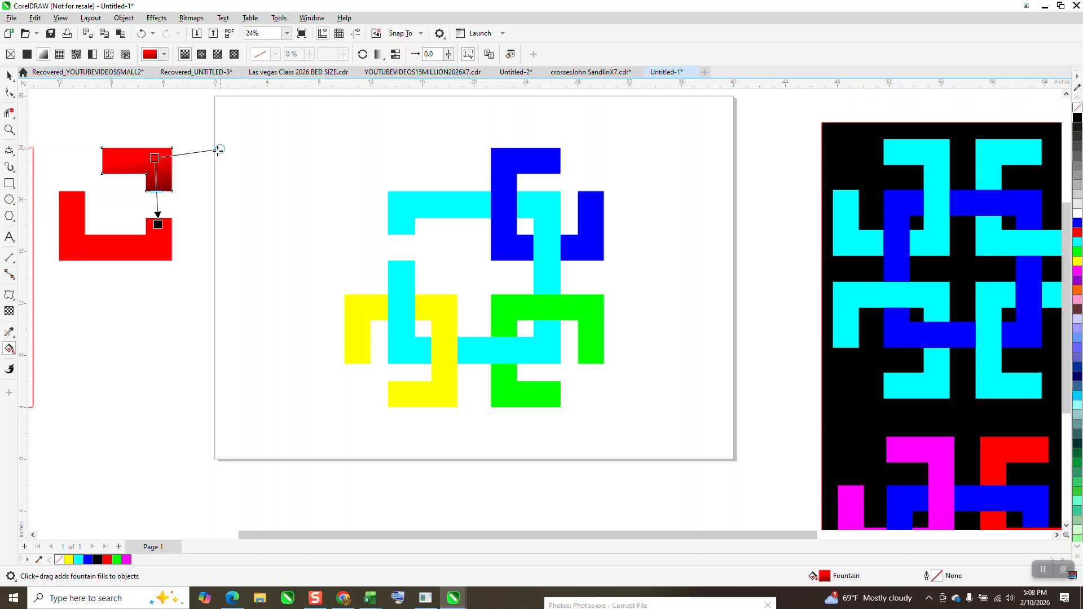
drag(158, 225, 157, 242)
drag(154, 158, 159, 170)
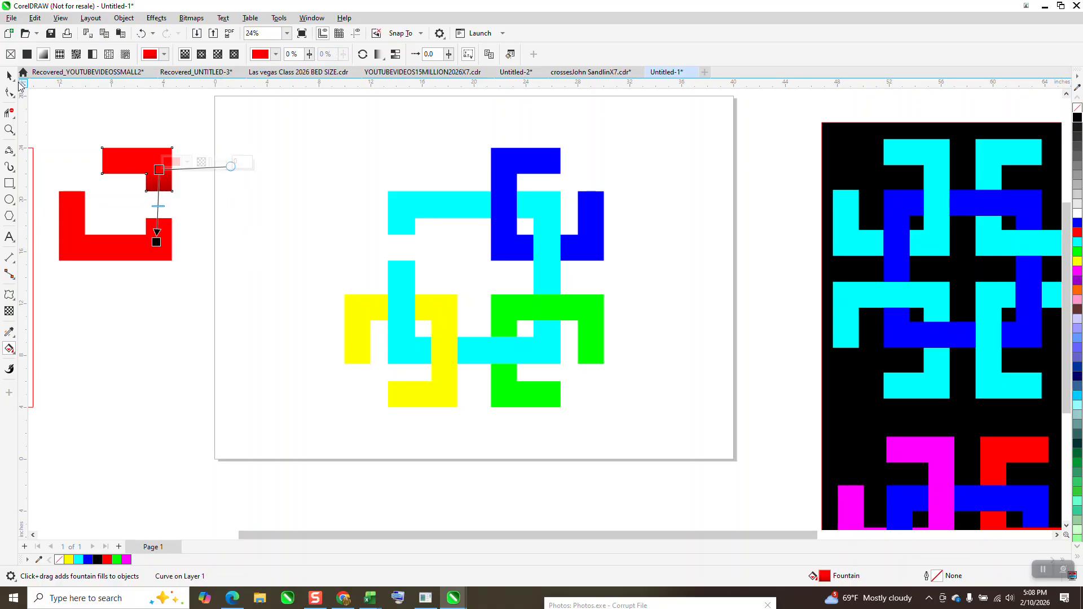
Reduce the lower red piece to an unfilled black hairline outline and draw a 2-inch vertical dividing line across its base
click(12, 82)
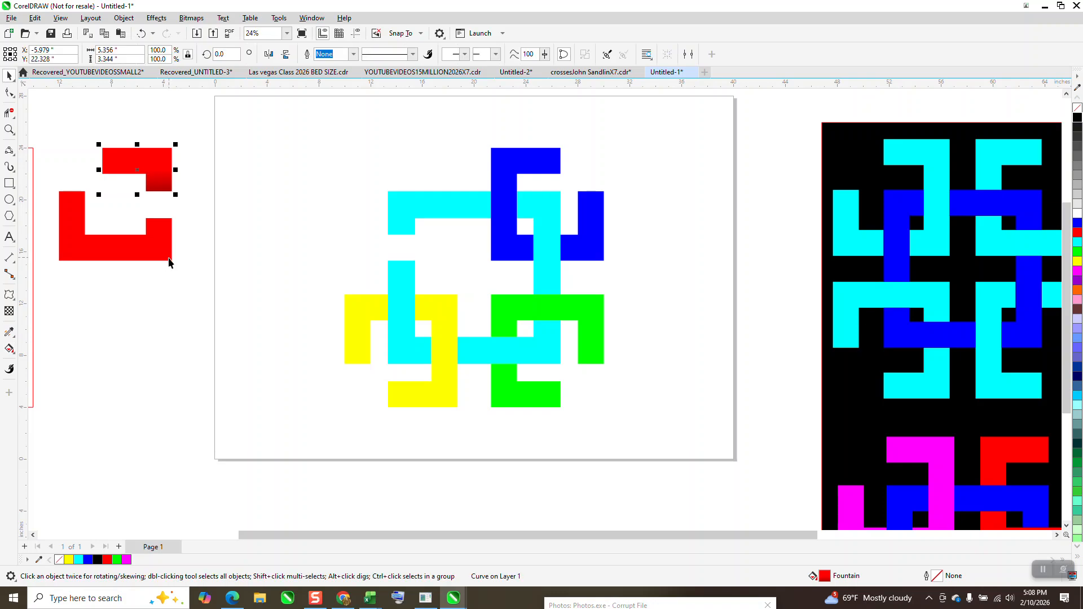
click(153, 251)
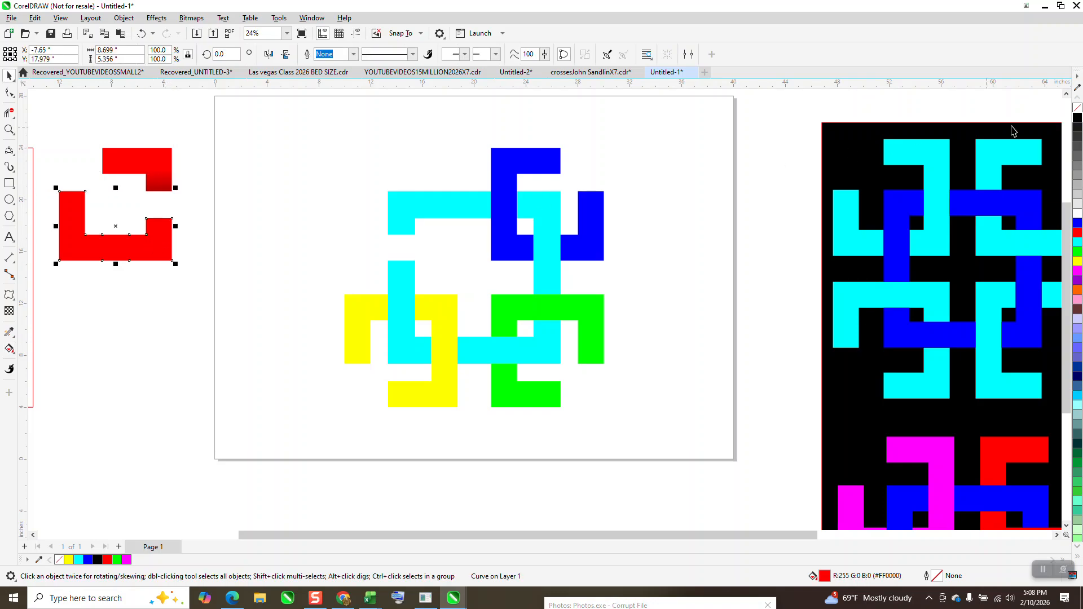
click(1078, 107)
right_click(1078, 116)
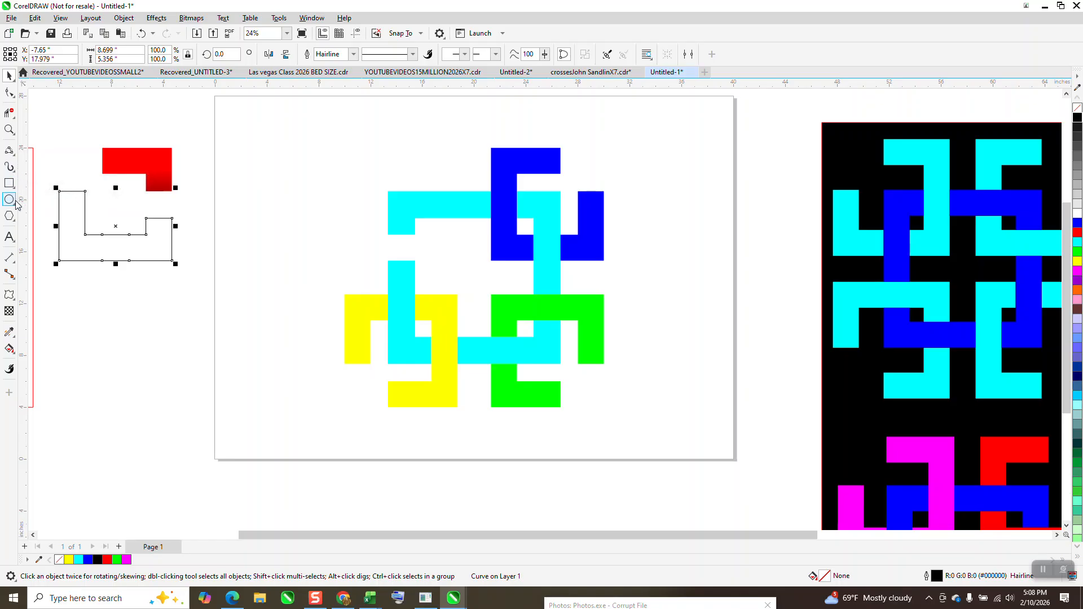
click(15, 162)
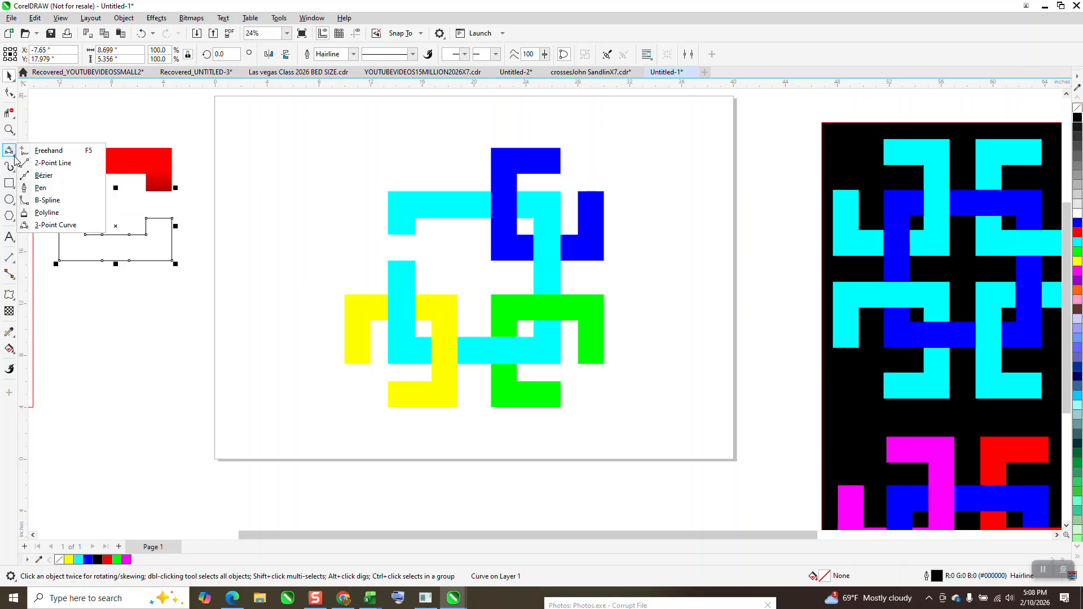
click(45, 162)
drag(129, 234, 129, 260)
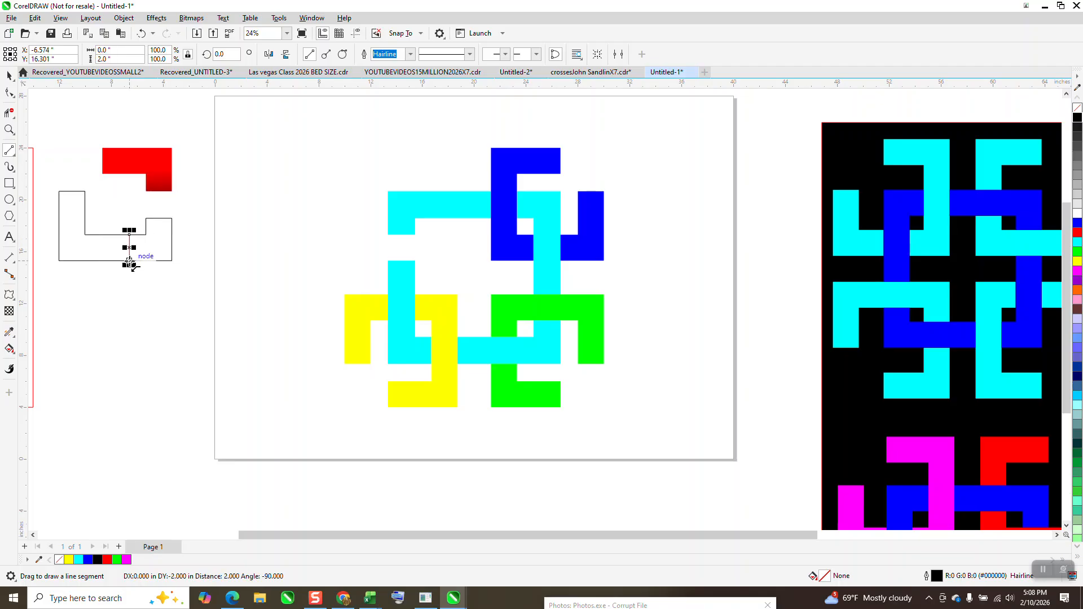
Smart Fill both regions of the divided lower piece with red and no outline
click(14, 352)
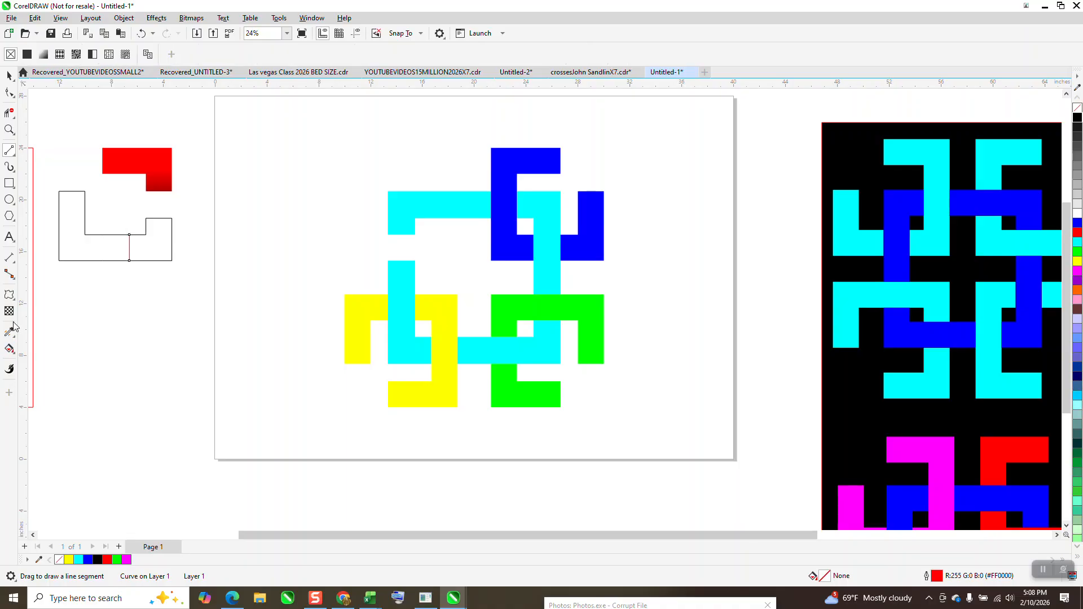
click(16, 355)
click(45, 361)
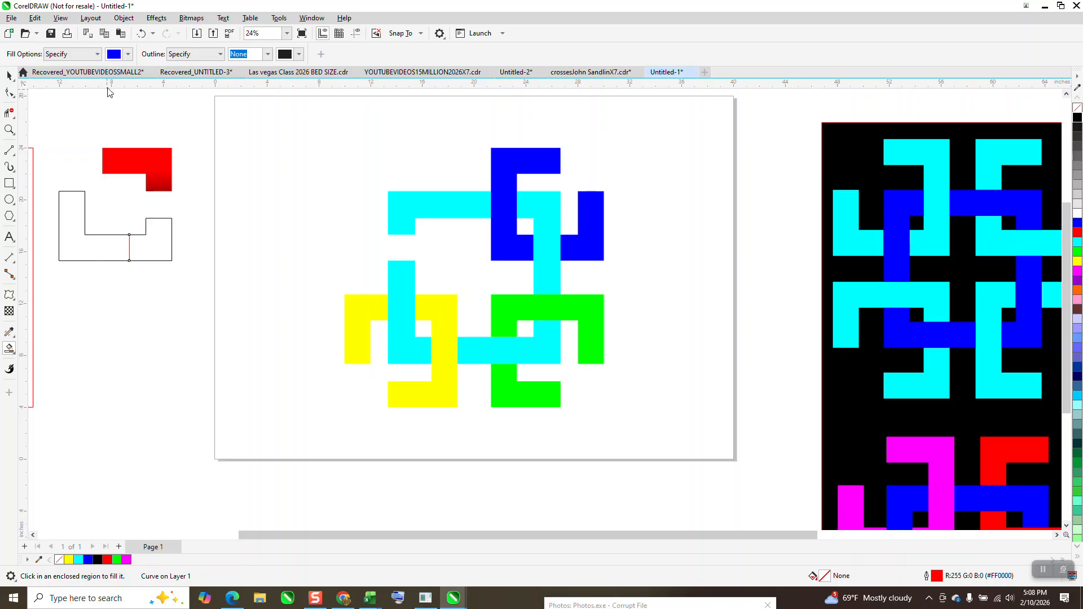
click(128, 54)
click(176, 125)
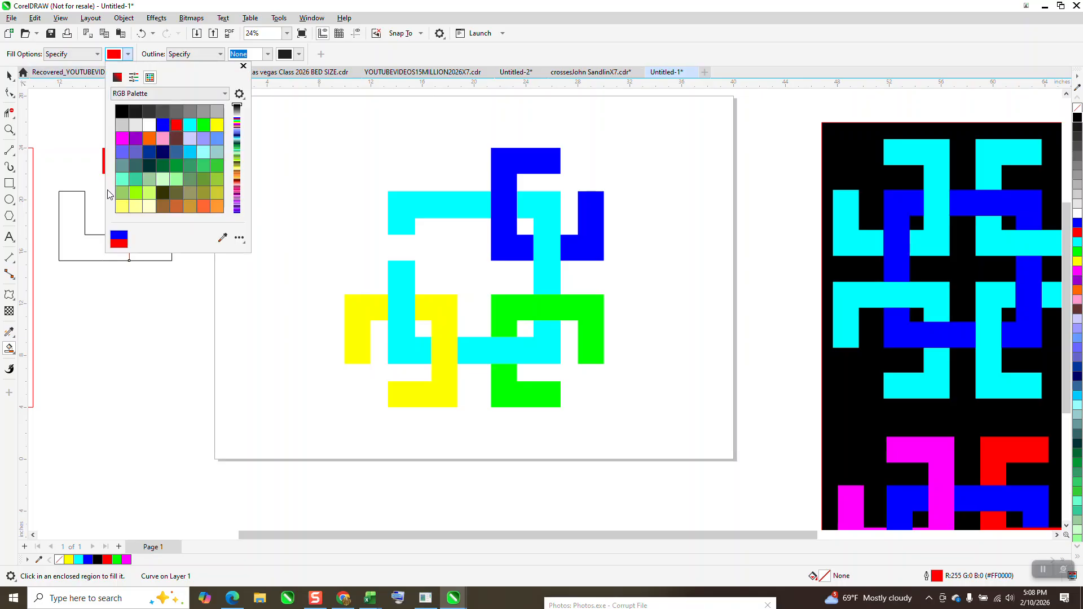
click(70, 232)
click(73, 232)
click(160, 250)
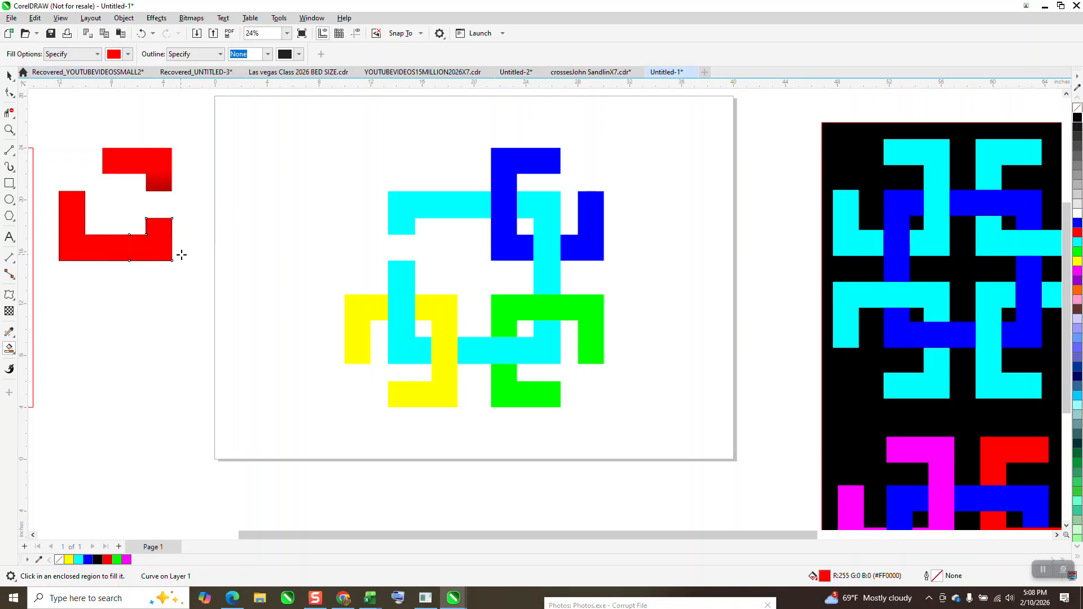
Apply a red-to-black fountain fill running upward on the lower piece's right-hand region and tilt its angle slightly
click(8, 76)
click(209, 235)
click(170, 234)
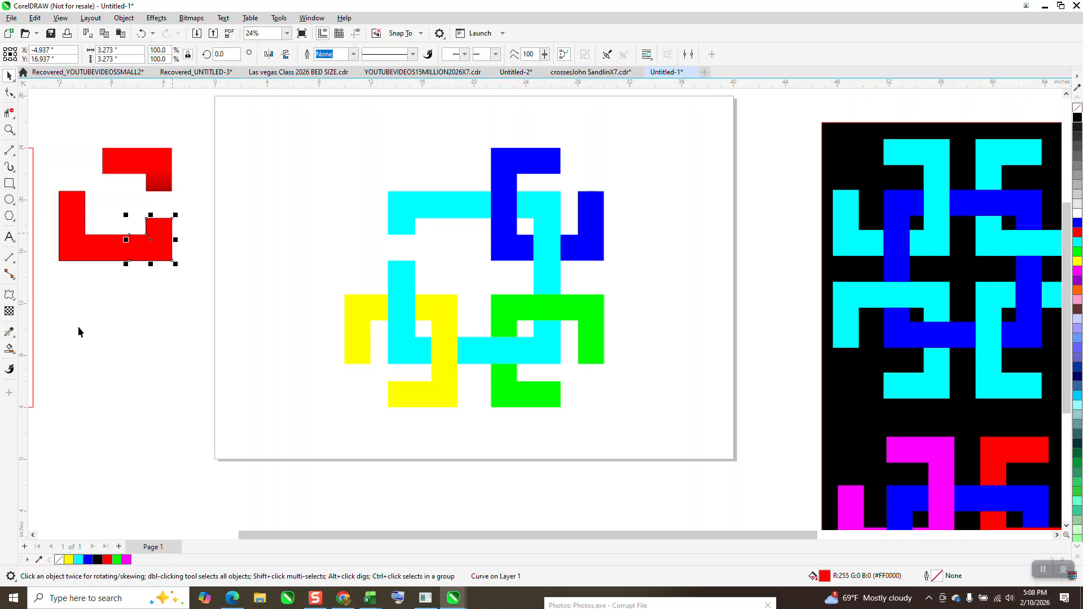
click(15, 359)
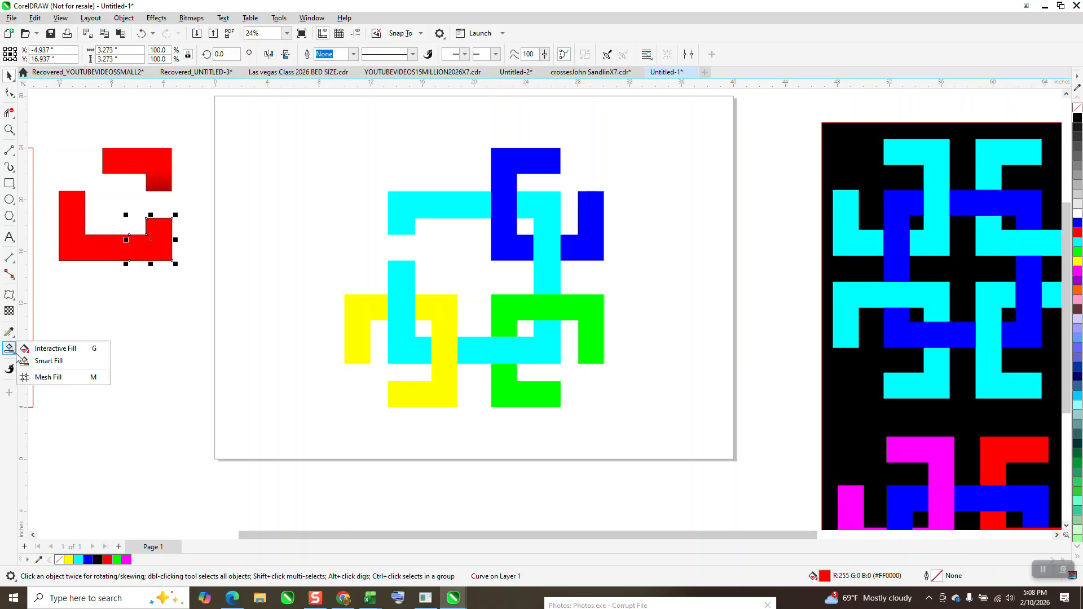
click(50, 349)
drag(160, 248, 160, 191)
drag(1077, 118, 159, 191)
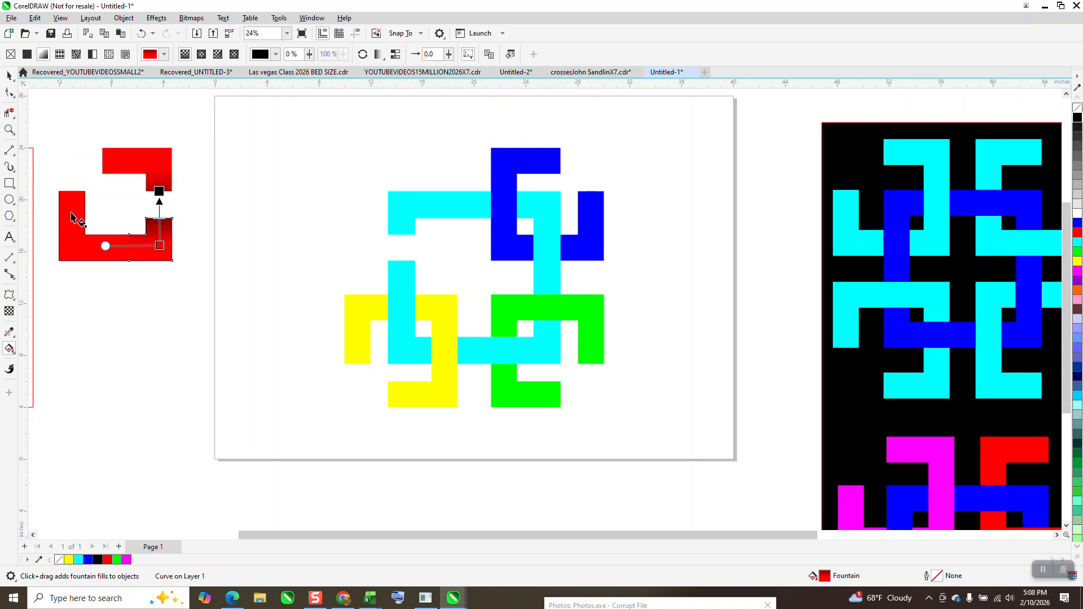
drag(107, 246, 107, 236)
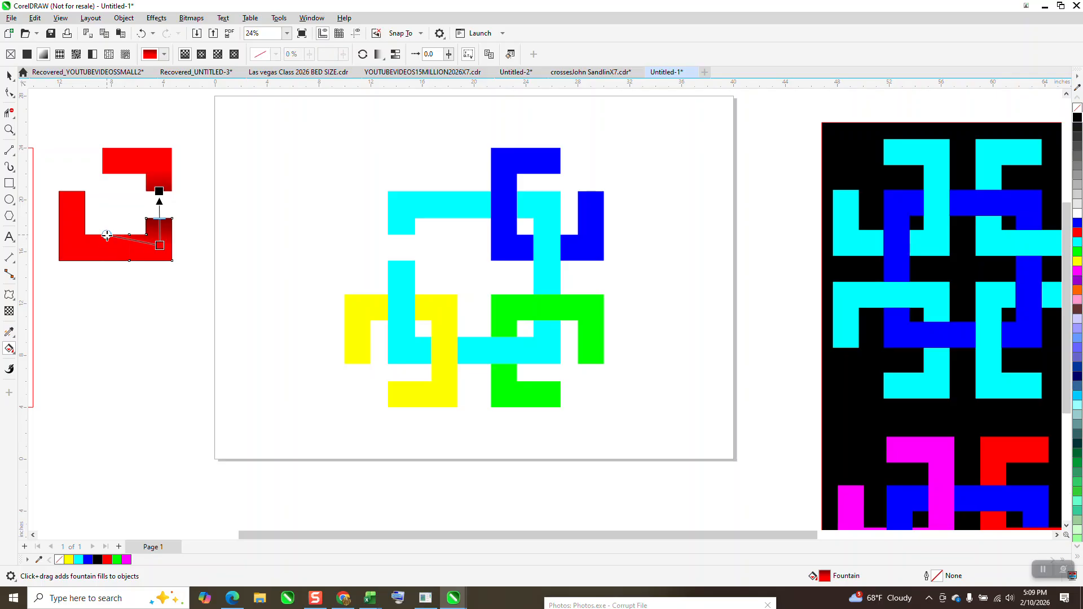
Group all the shaded red pieces and nudge the group 22 inches right onto the cyan square's upper-left corner
click(9, 129)
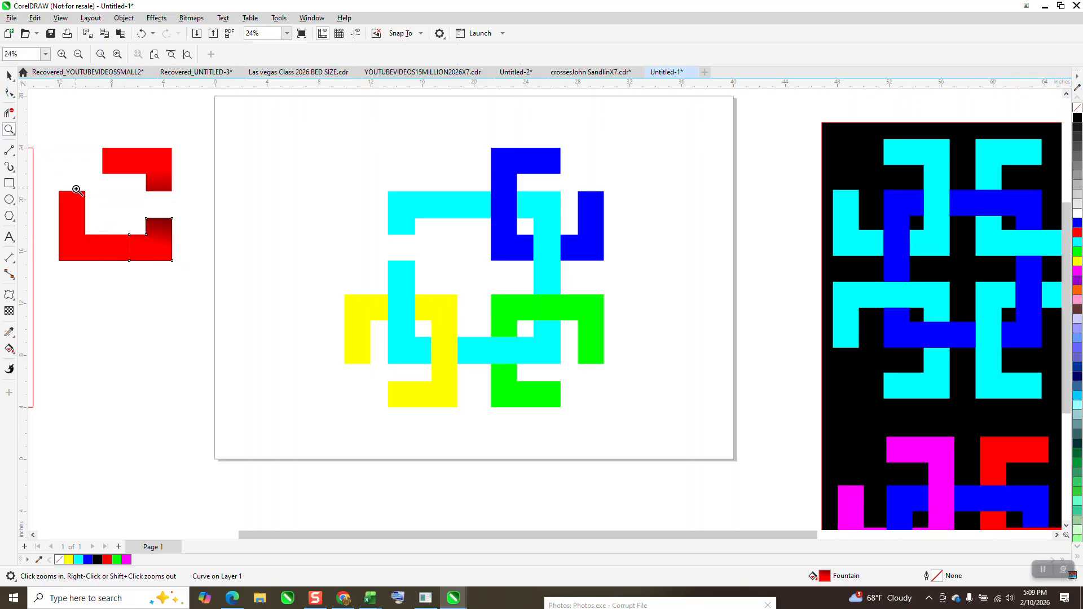
drag(51, 173, 241, 287)
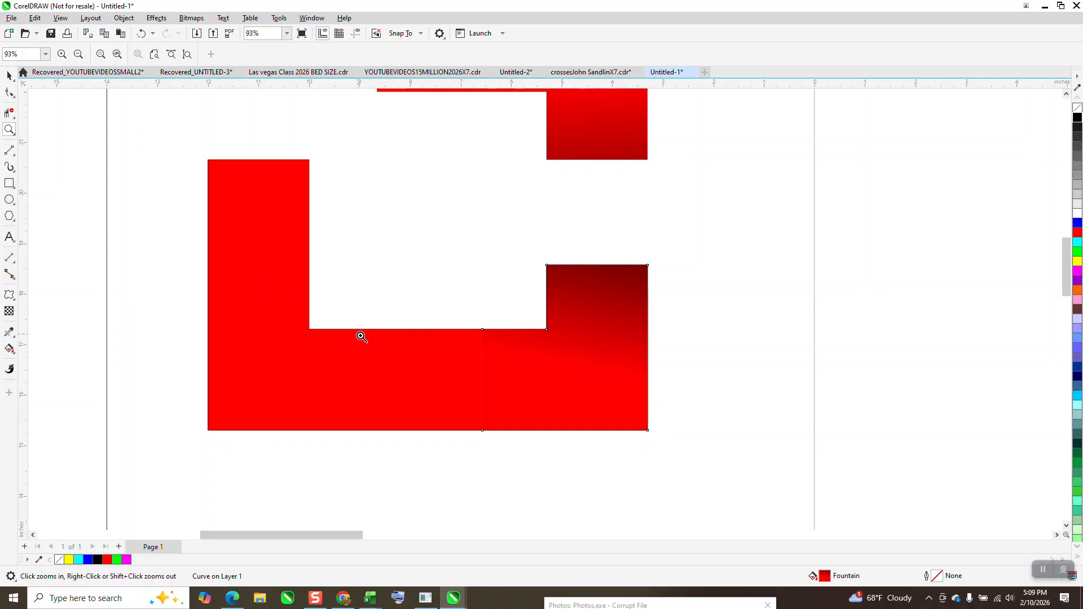
scroll(394, 311, down, 2)
scroll(365, 271, down, 1)
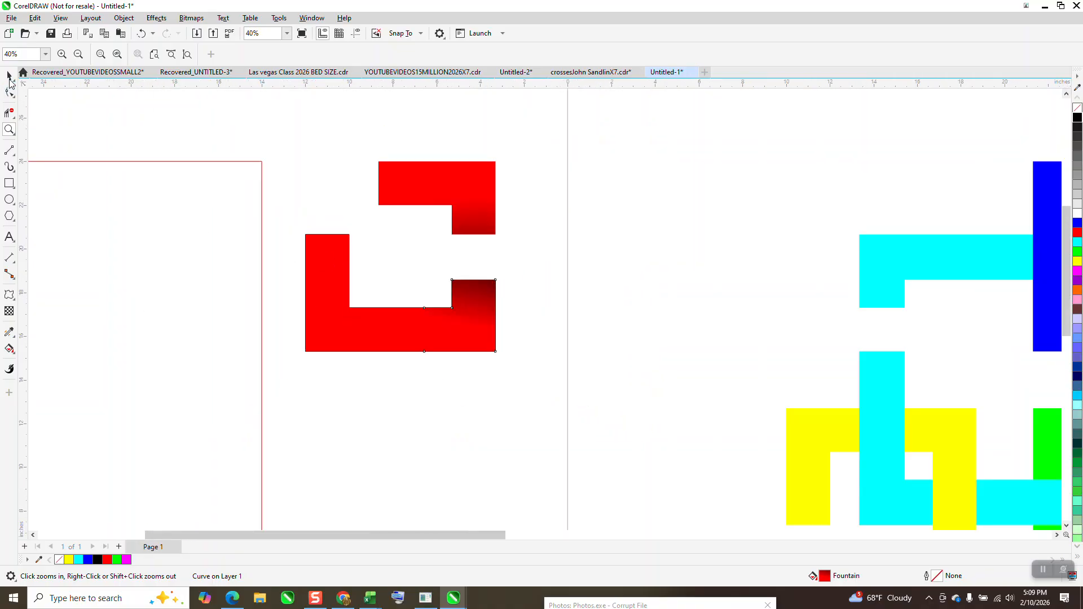
click(9, 75)
drag(284, 123, 553, 398)
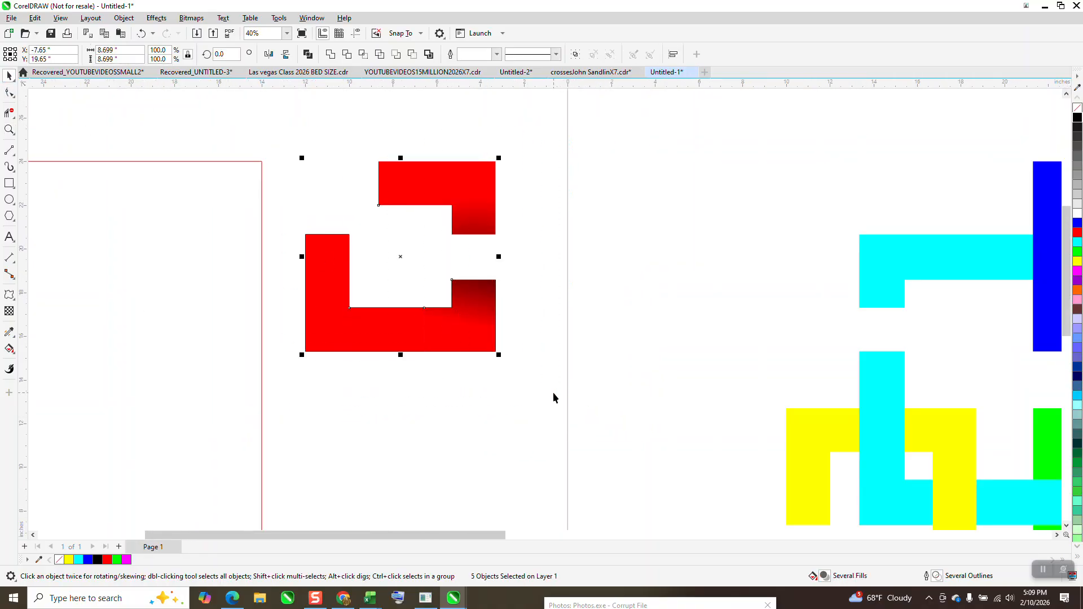
key(ctrl+g)
key(Right)
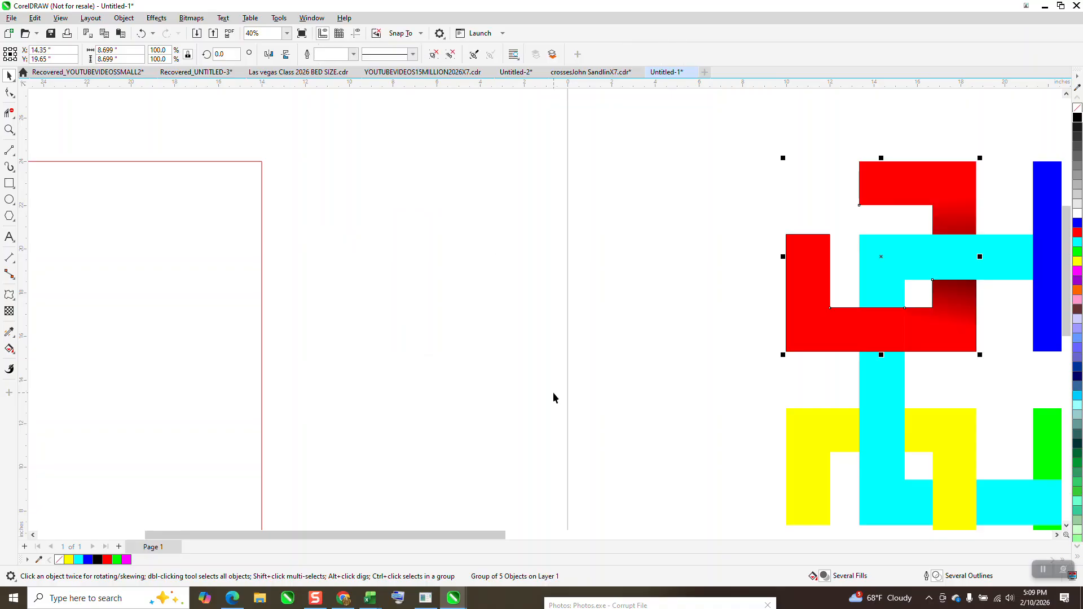
Delete the blue, green and yellow pieces around the cyan square
scroll(252, 306, down, 2)
click(796, 303)
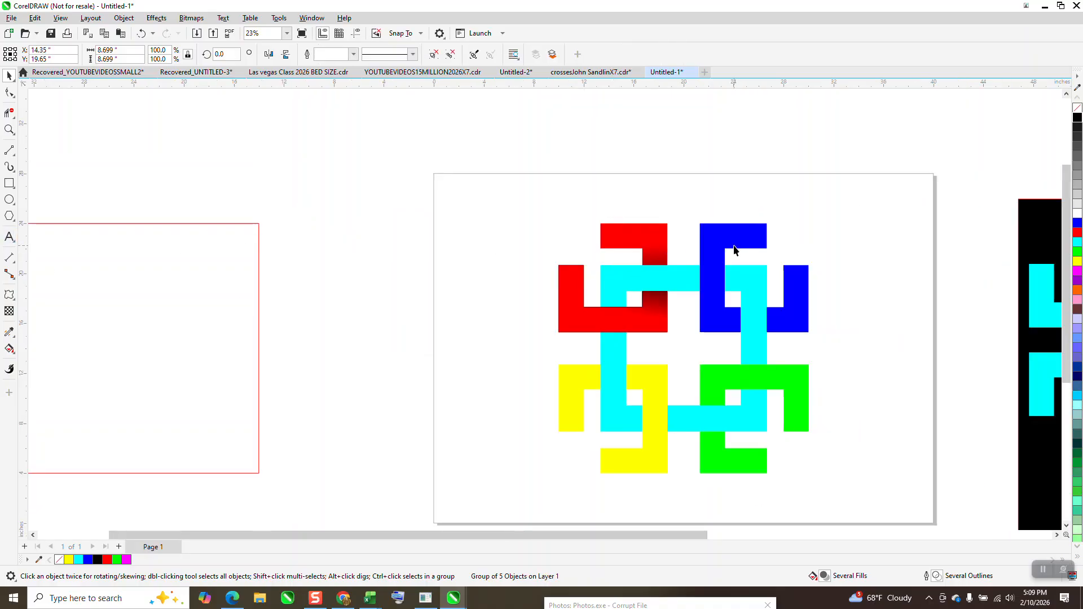
click(803, 311)
key(XF86Calculator)
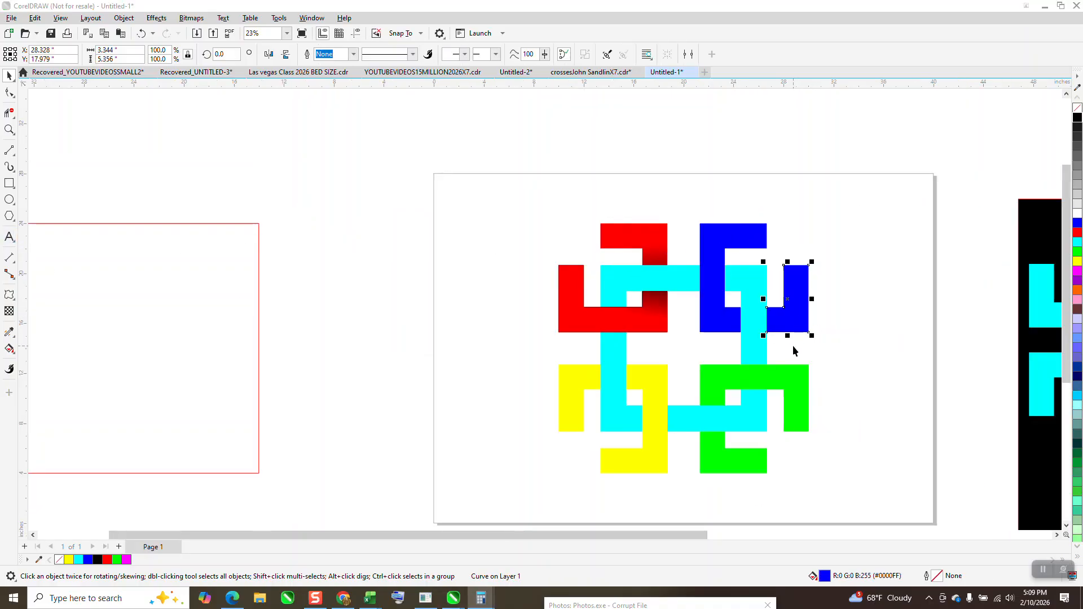
click(992, 180)
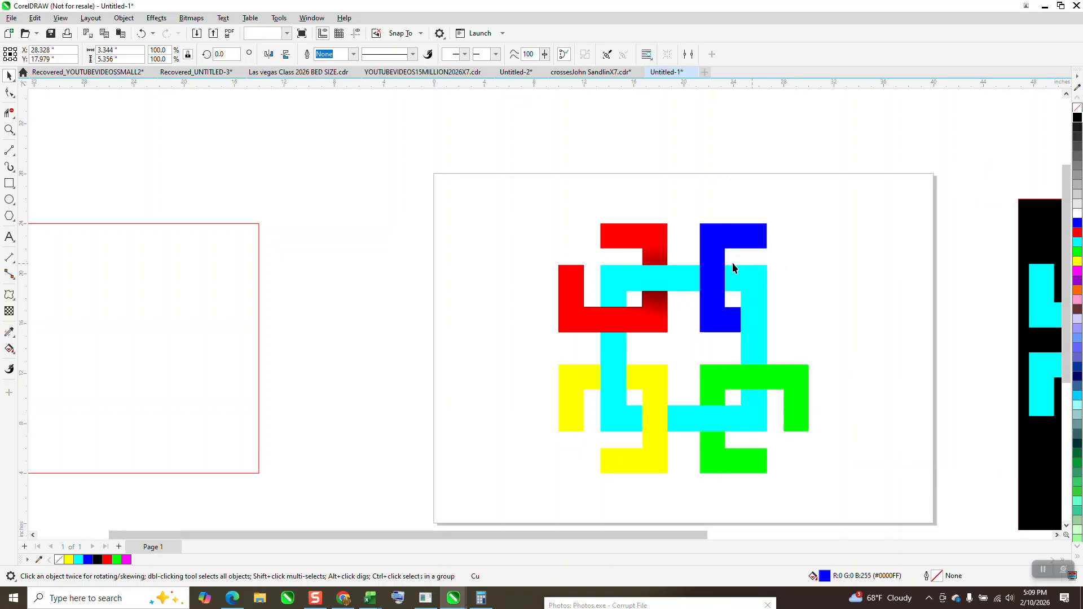
key(Delete)
click(782, 393)
key(Delete)
click(718, 442)
key(Delete)
click(648, 455)
key(Delete)
click(576, 384)
key(Delete)
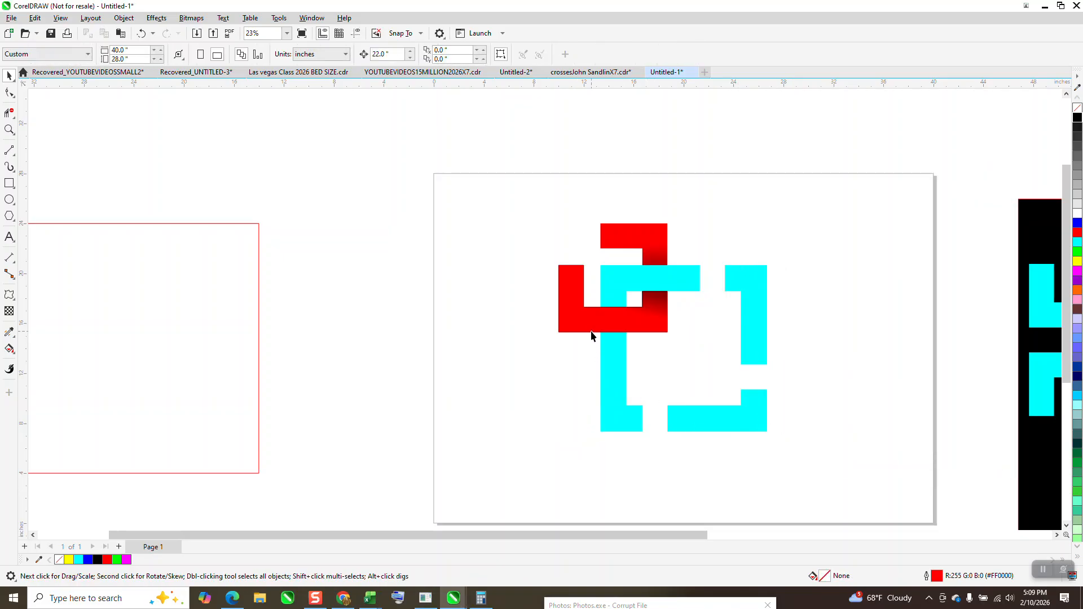
Duplicate the red group with a 90-degree rotation and repeat it to place copies at the cyan square's other three corners
drag(593, 333, 590, 327)
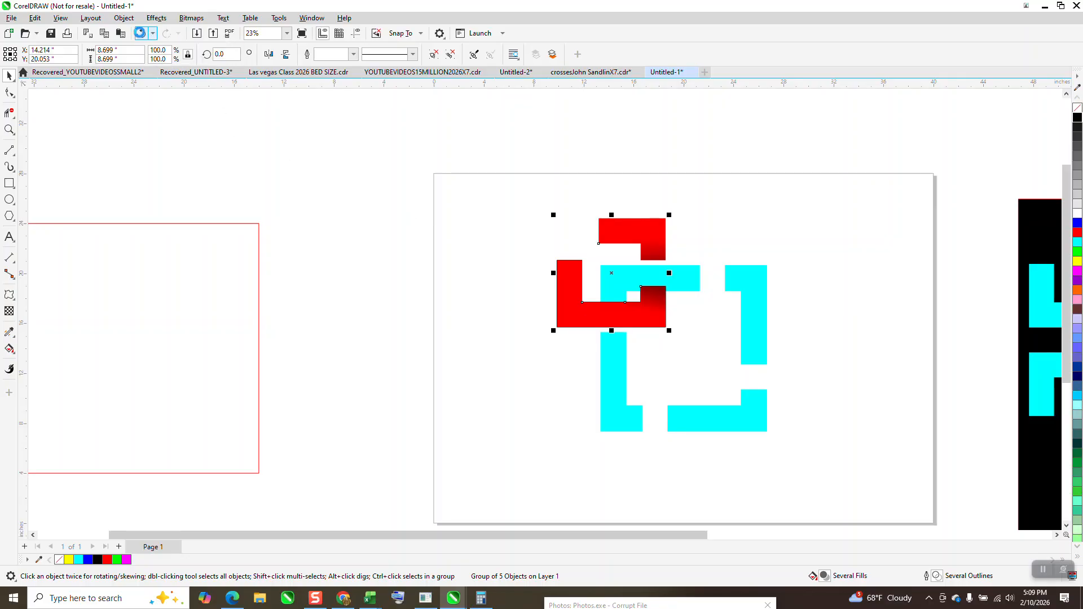
click(142, 34)
key(plus)
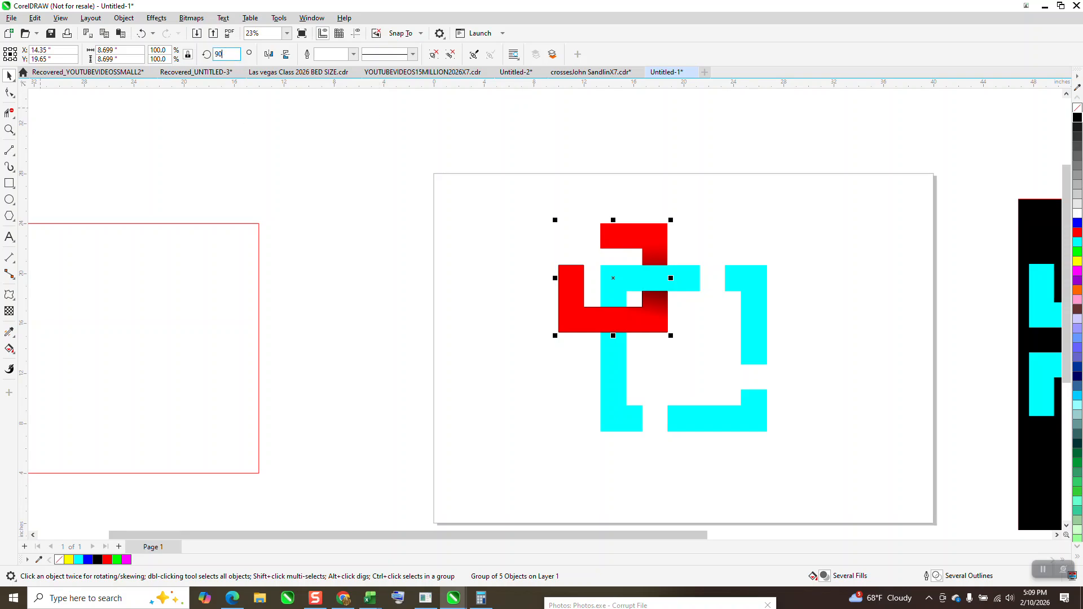
key(Return)
key(ctrl+d)
key(ctrl+d)
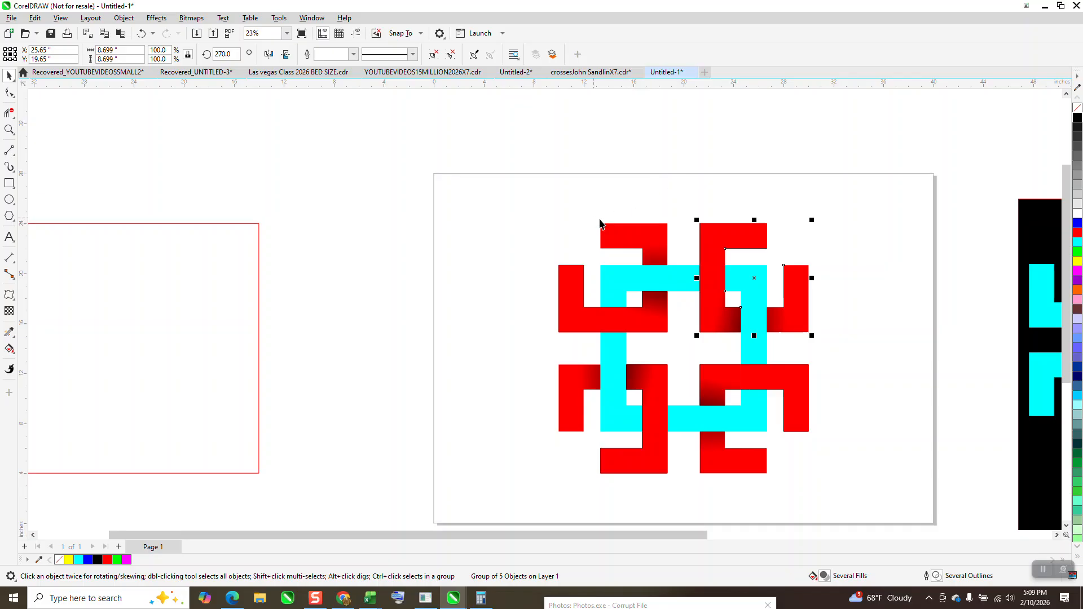
Select the whole interlaced red and cyan design and ungroup its objects
click(623, 235)
click(718, 239)
click(124, 18)
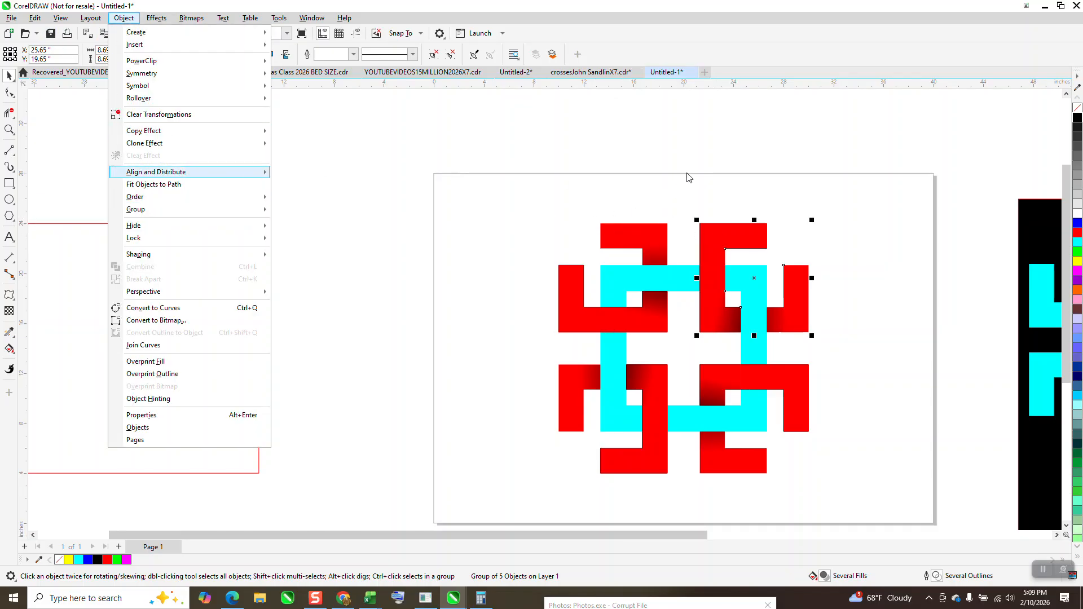
drag(551, 198, 822, 466)
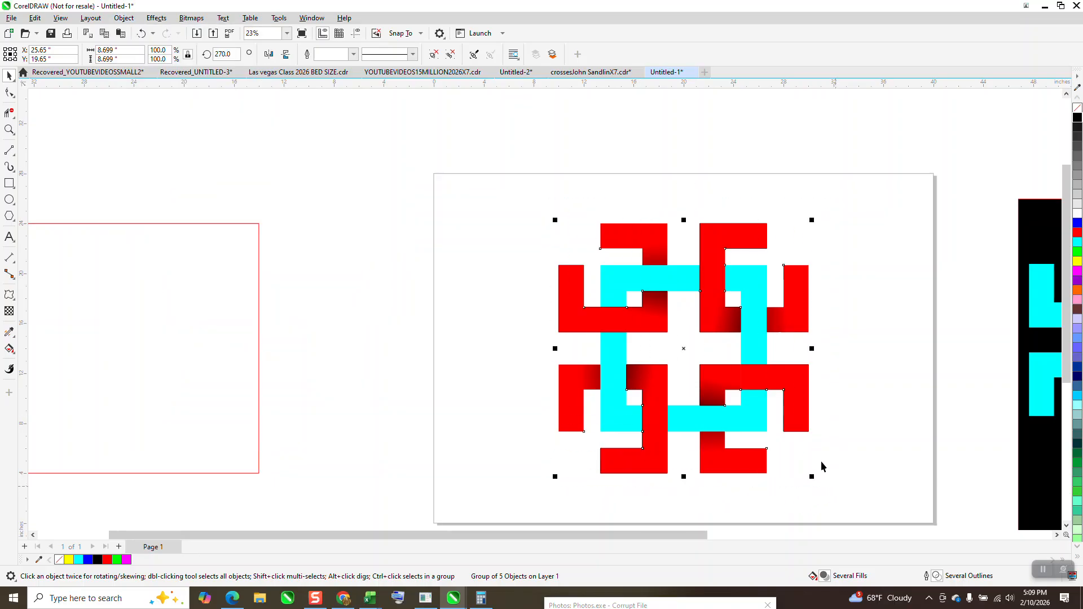
click(123, 18)
mouse_move(180, 216)
click(310, 223)
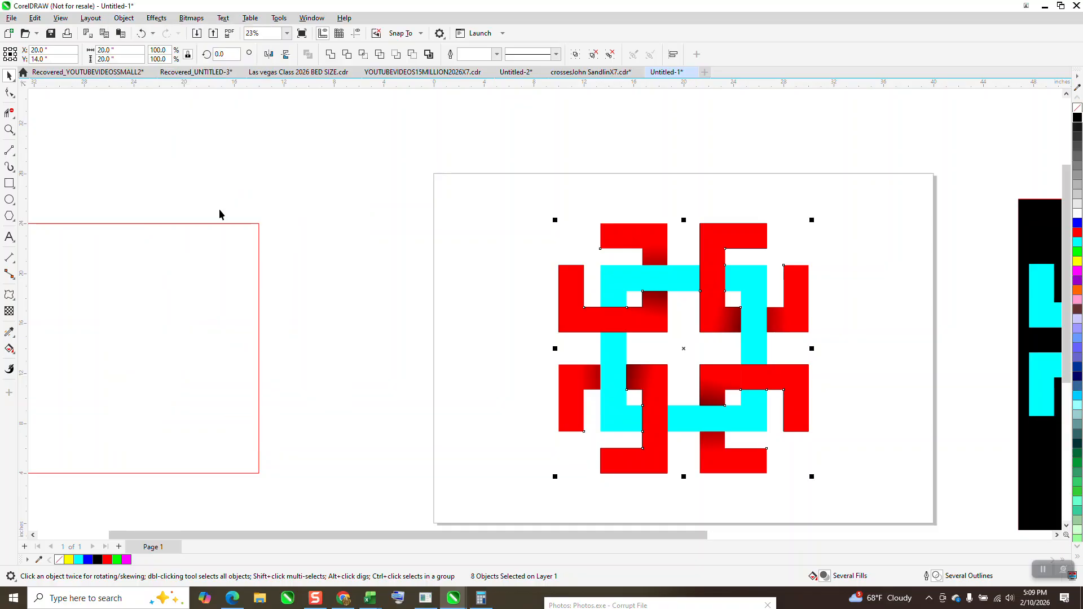
Change the red start of the fountain fill on the outer shaded piece at the cyan square's lower-left corner to blue
click(9, 129)
drag(536, 328, 788, 482)
key(space)
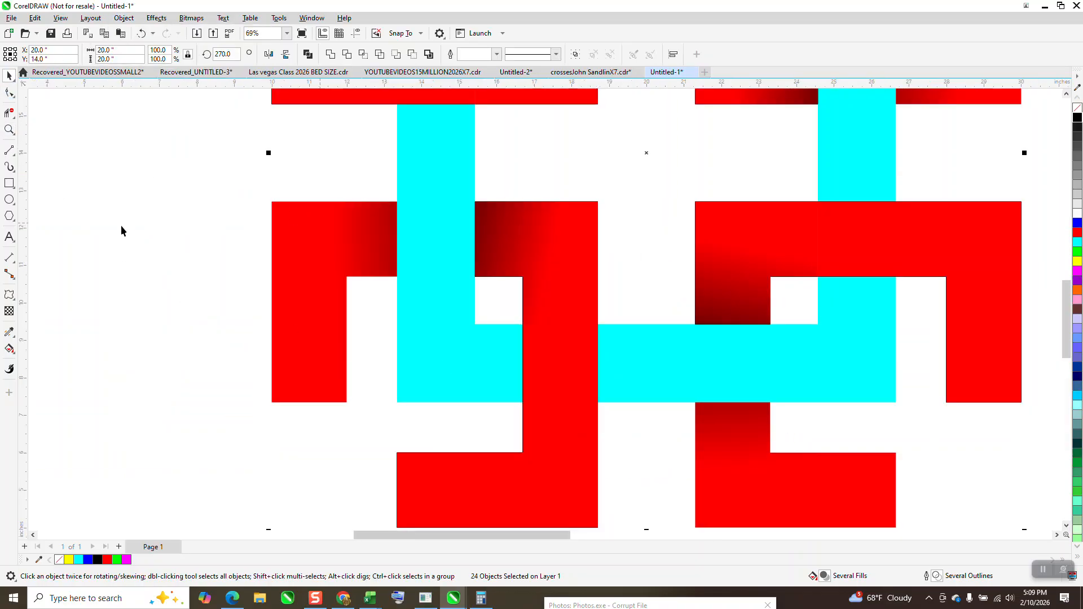
click(281, 239)
click(17, 358)
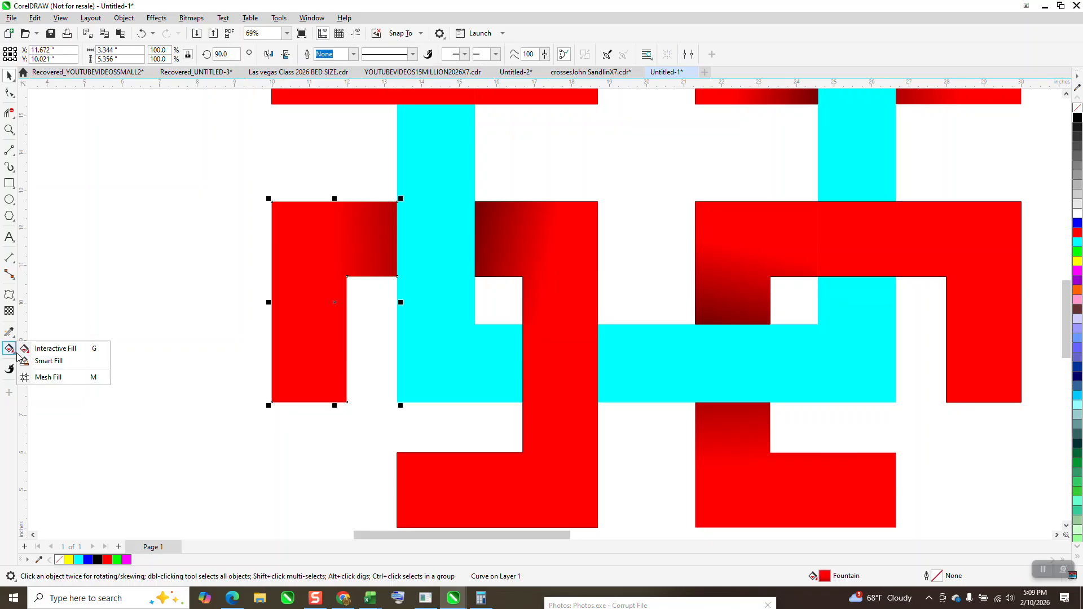
click(71, 349)
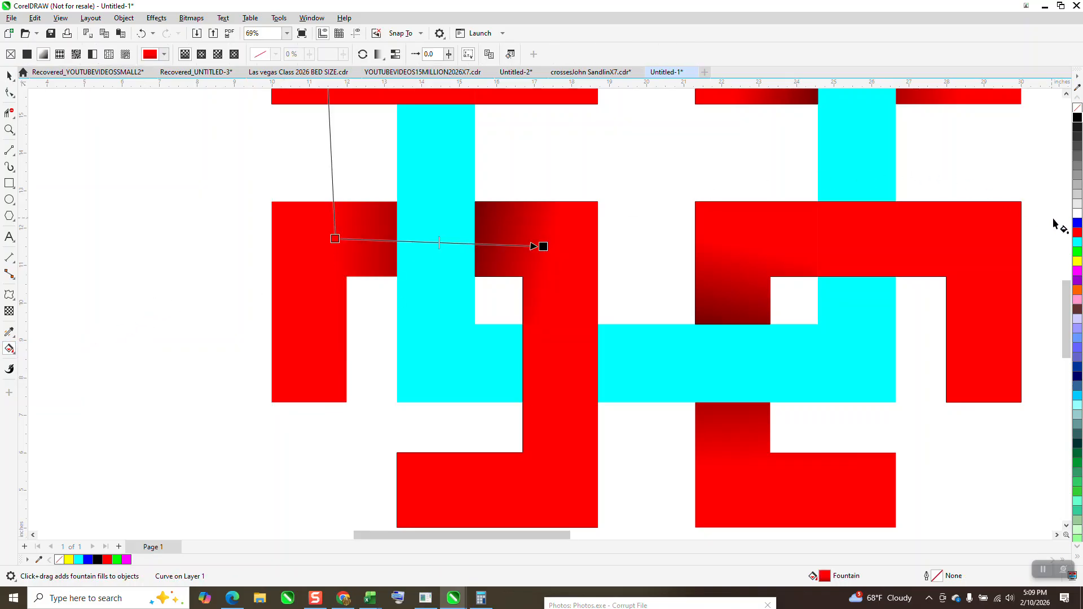
scroll(542, 289, up, 5)
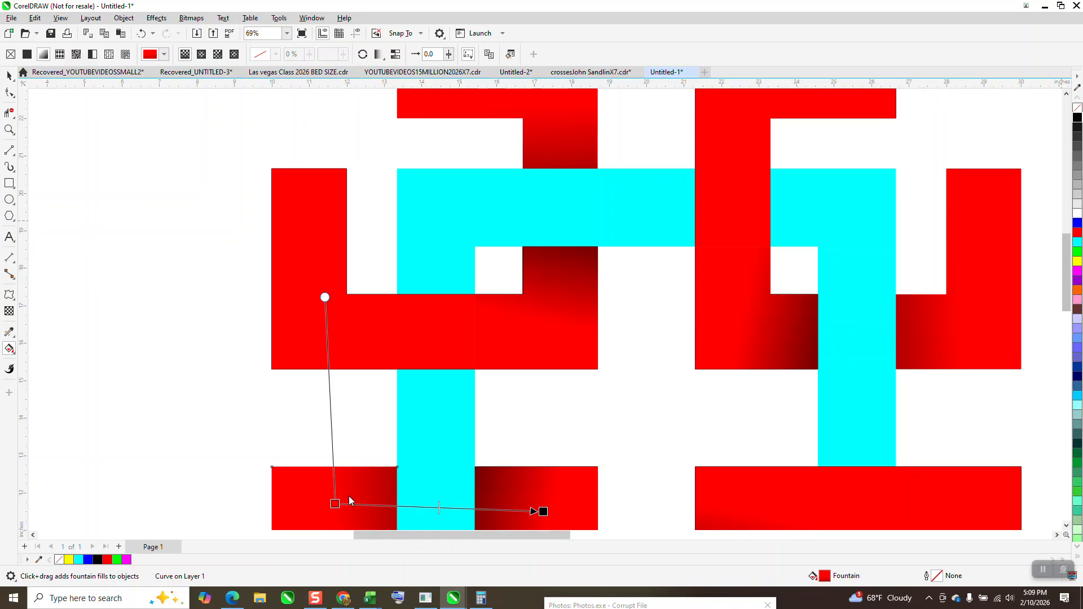
drag(850, 321, 336, 504)
scroll(355, 254, down, 1)
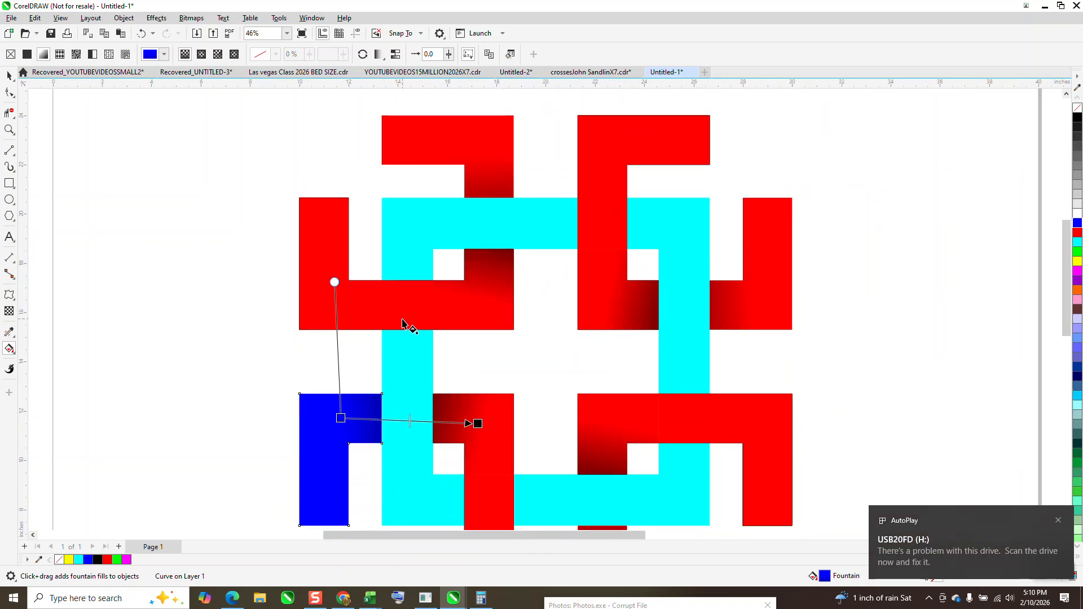
Shorten the blue-to-black fountain fill and shift its start closer to the cyan bar, undoing the misdirected end-point move
scroll(449, 359, down, 1)
drag(473, 414, 350, 407)
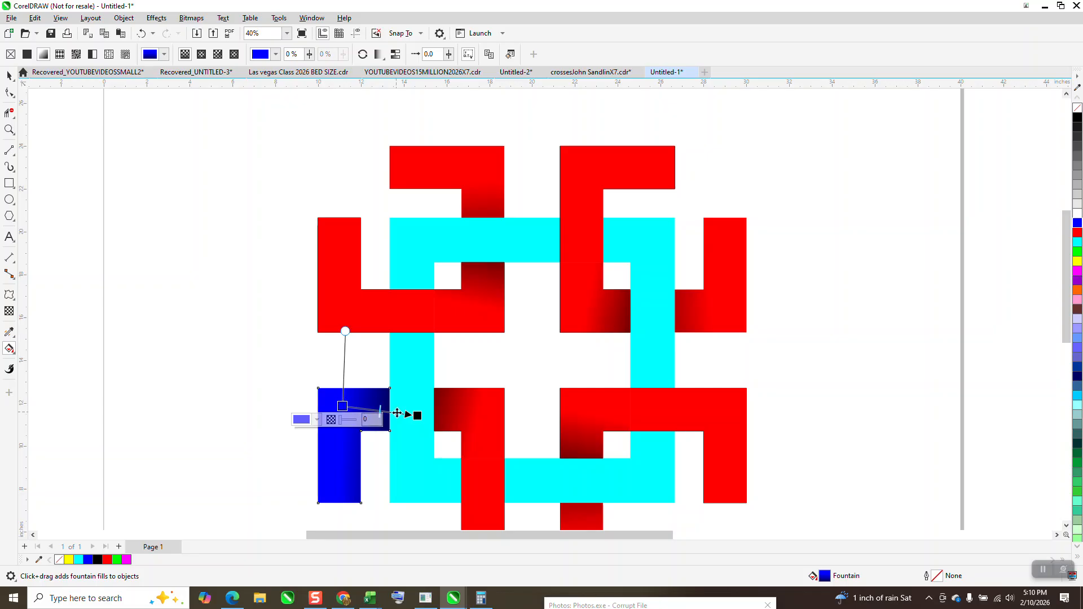
drag(417, 416, 347, 402)
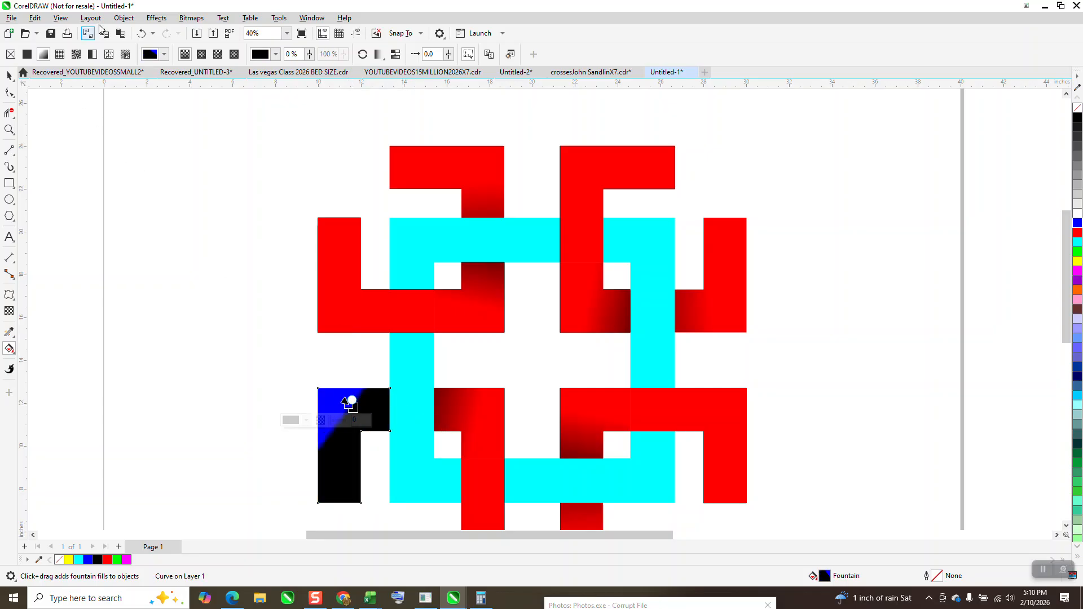
click(142, 33)
drag(341, 405, 352, 413)
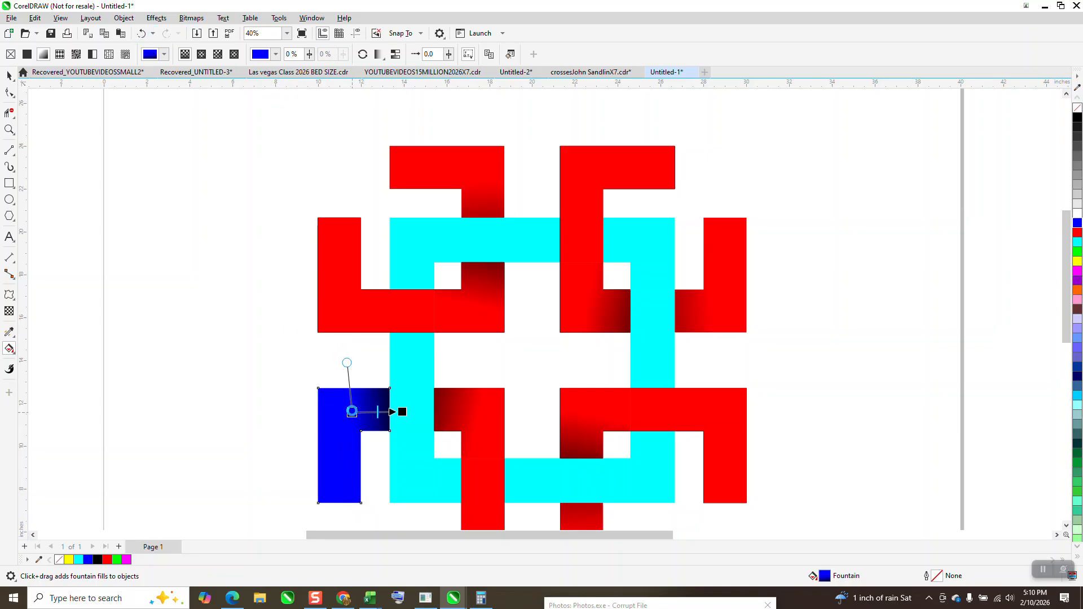
Change the red start of the inner shaded piece's fountain fill at the lower-left corner to blue, undoing the stray intermediate color
click(10, 76)
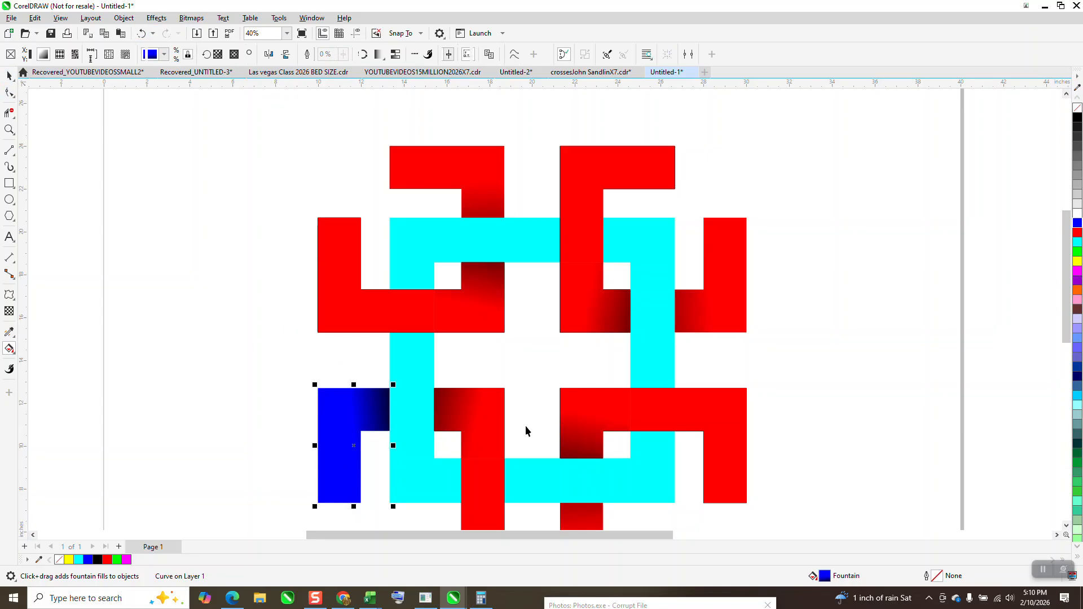
click(499, 413)
scroll(477, 350, down, 2)
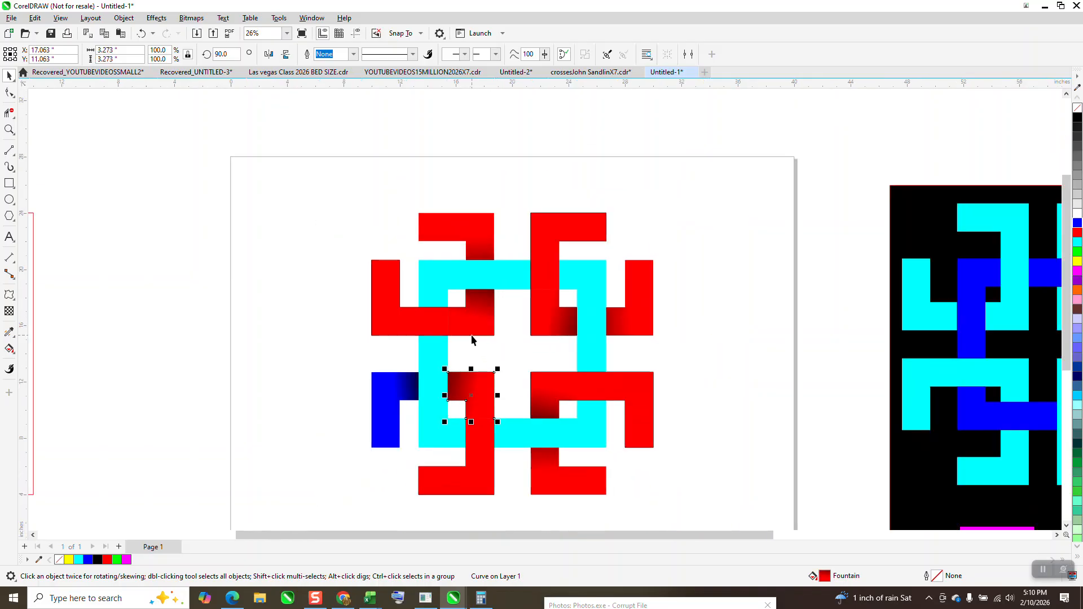
click(15, 356)
click(41, 361)
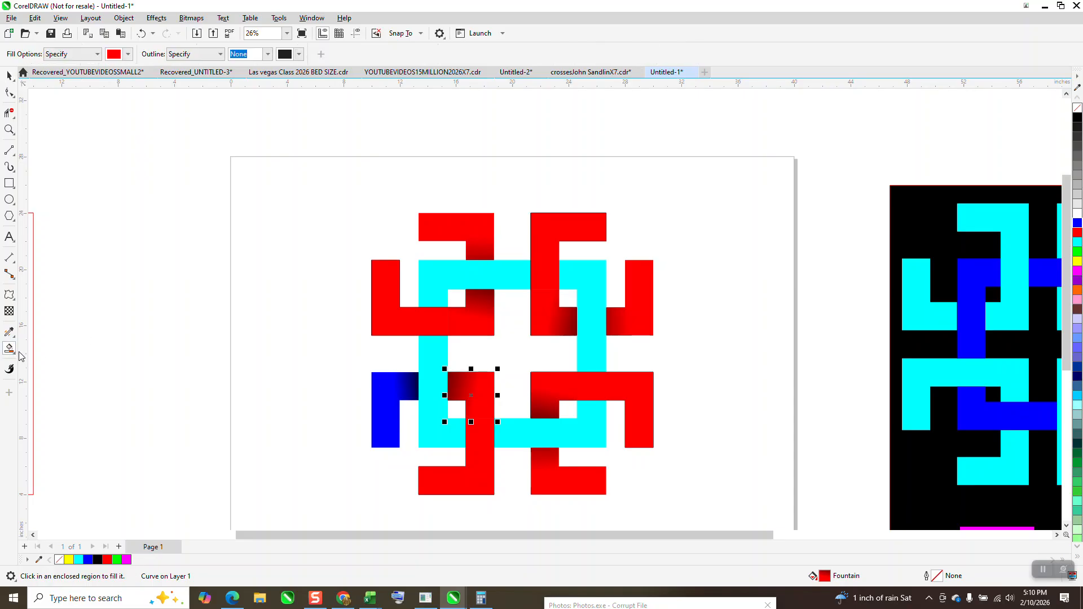
click(13, 355)
click(56, 349)
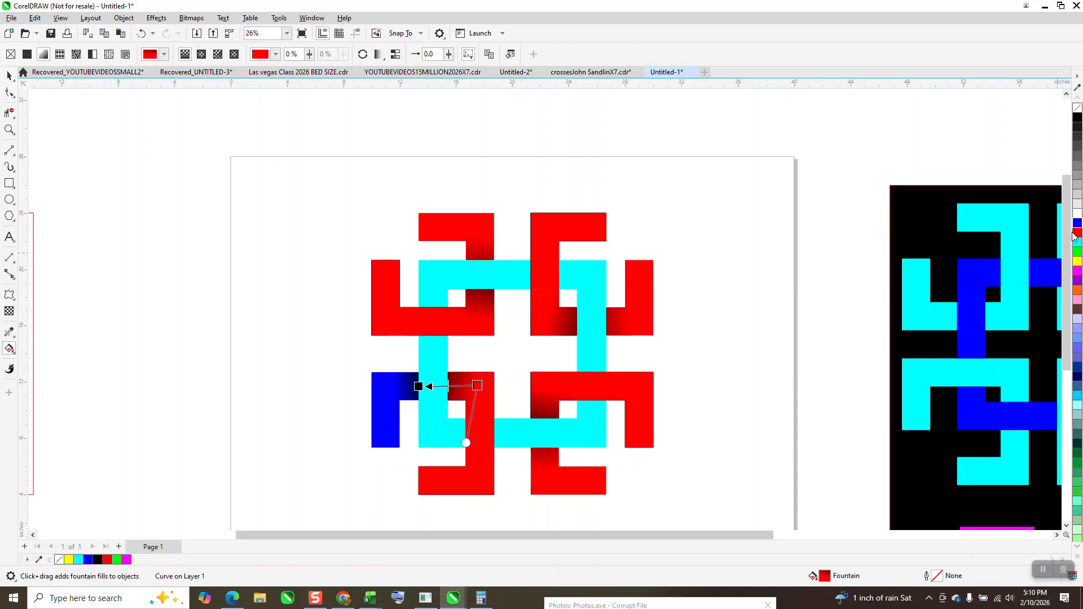
drag(1078, 226, 477, 385)
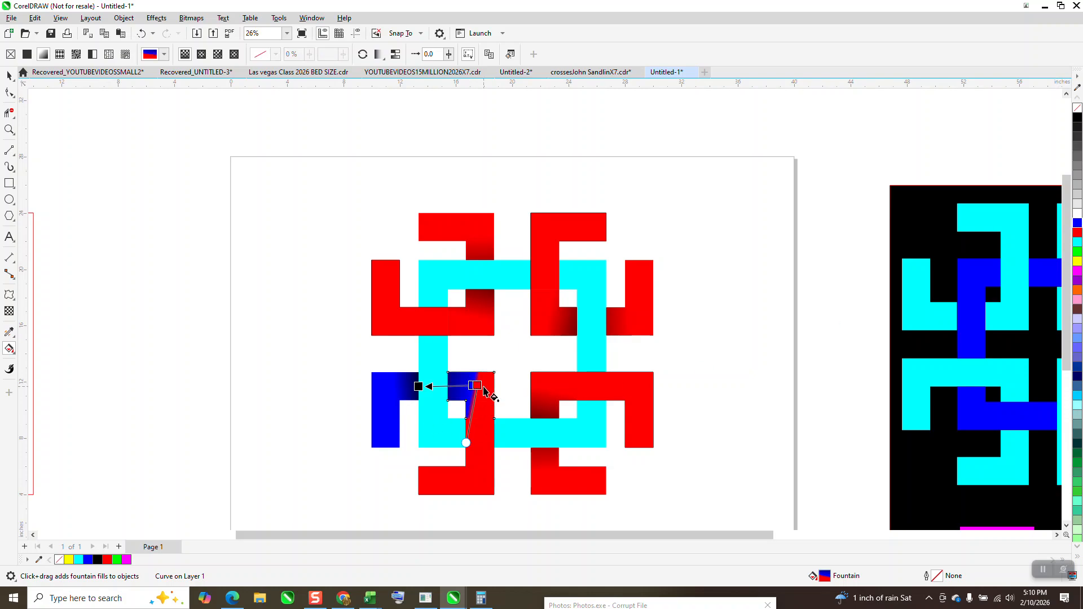
click(144, 35)
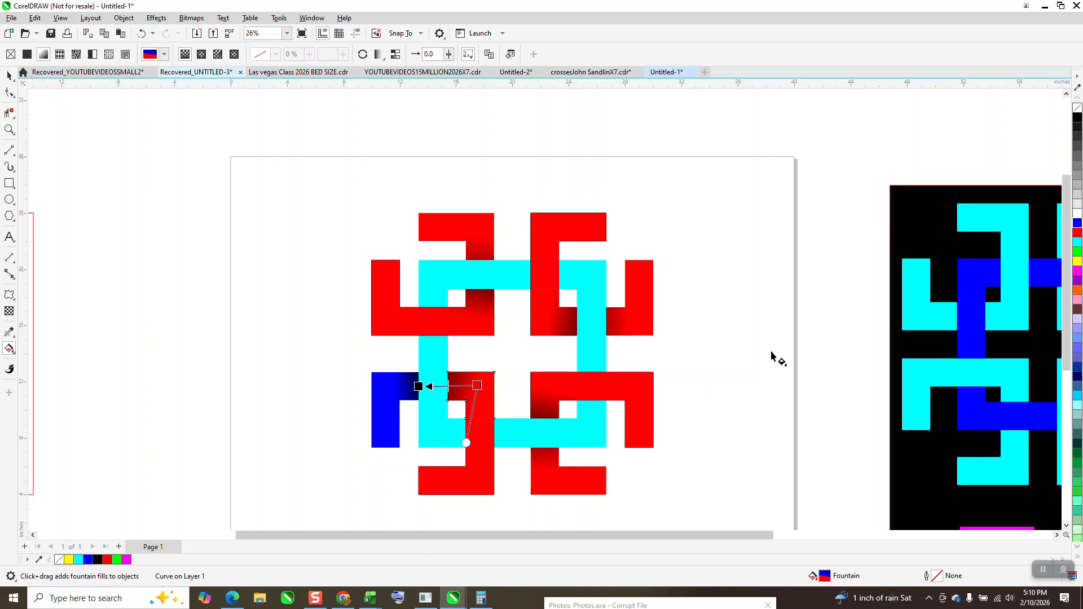
drag(855, 313, 477, 386)
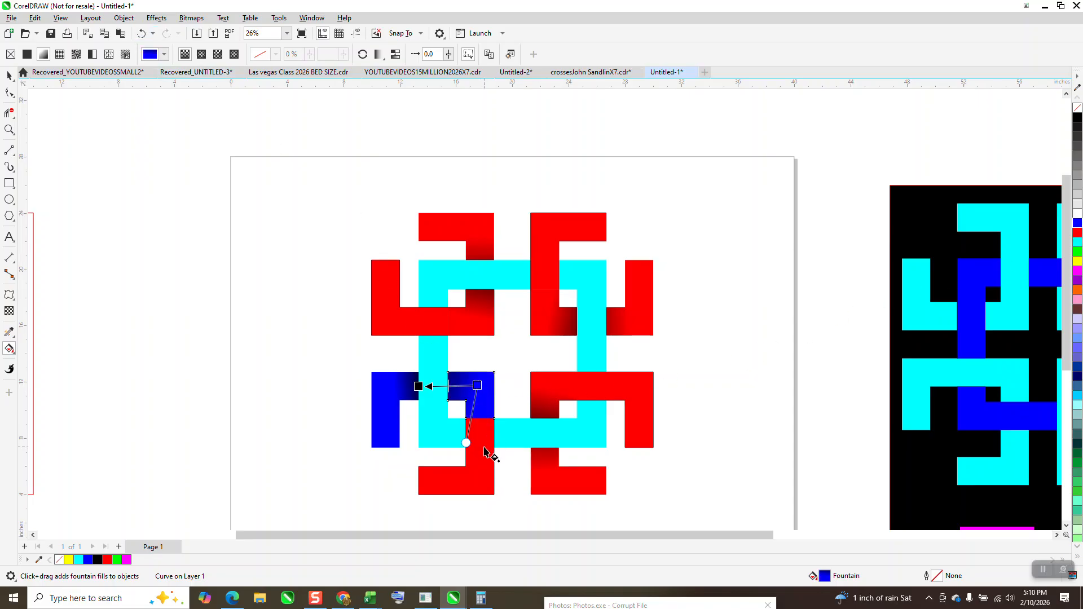
Fill the solid red piece crossing over the cyan square's lower-left corner with blue
click(7, 76)
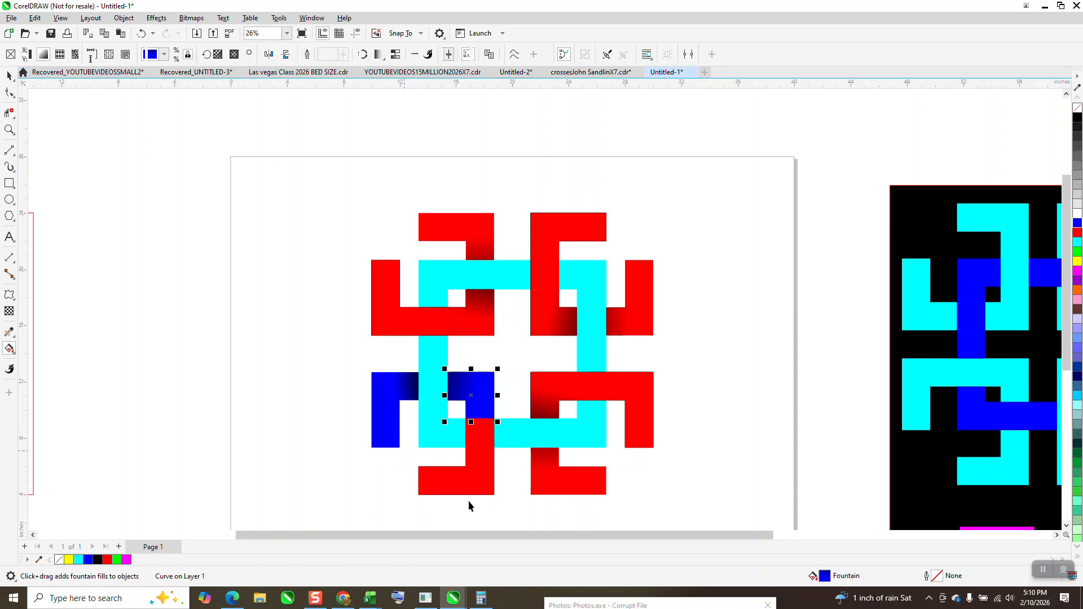
click(480, 486)
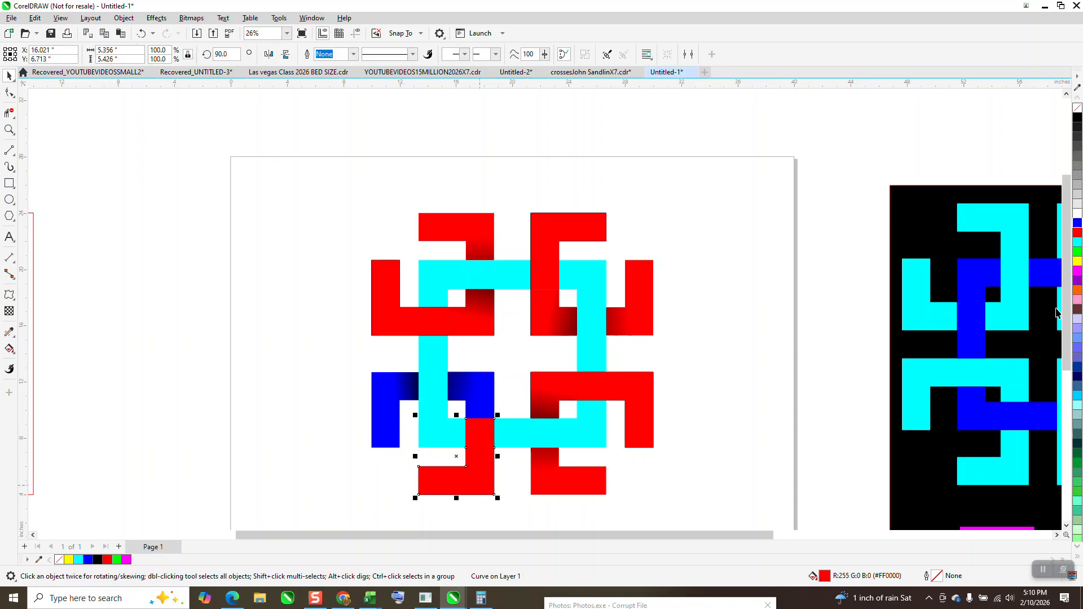
click(1077, 223)
click(1059, 521)
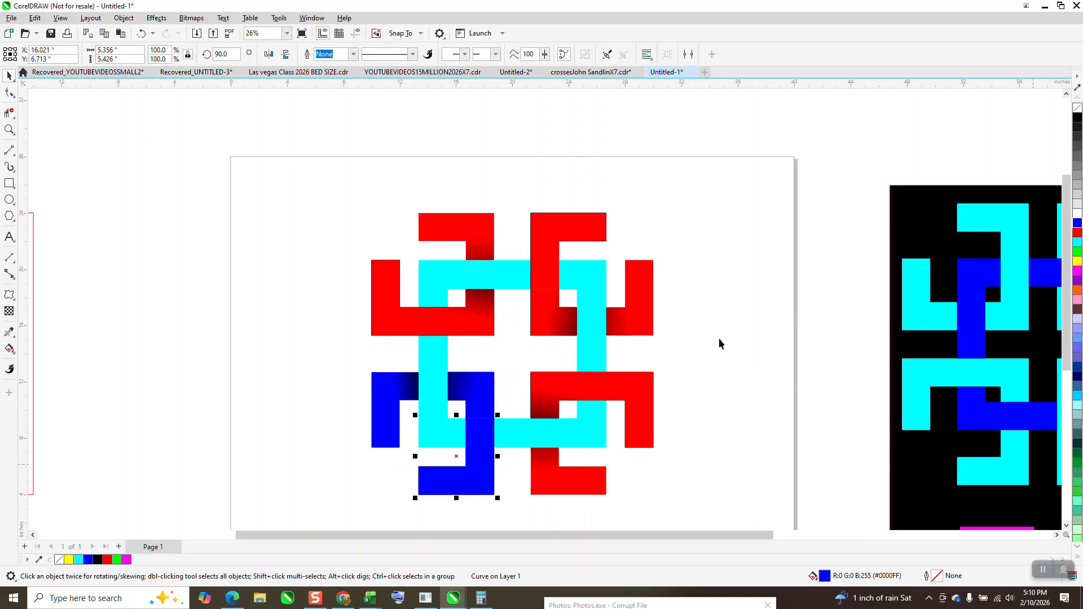
Change the red starts of the fountain fills on both shaded pieces at the cyan square's lower-right corner to yellow
click(598, 489)
click(14, 353)
click(46, 350)
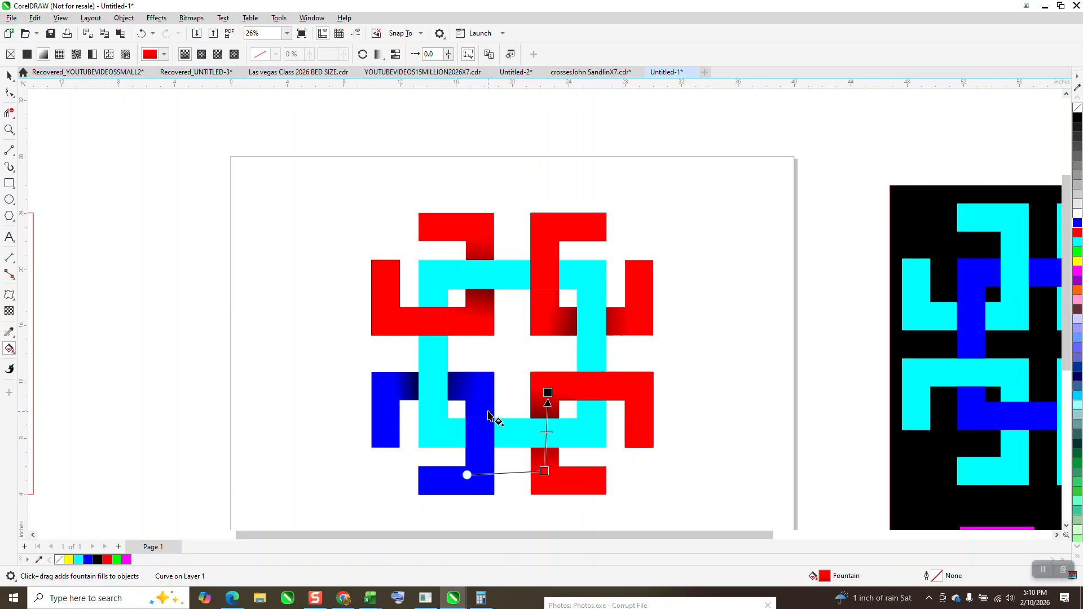
drag(1076, 262, 545, 475)
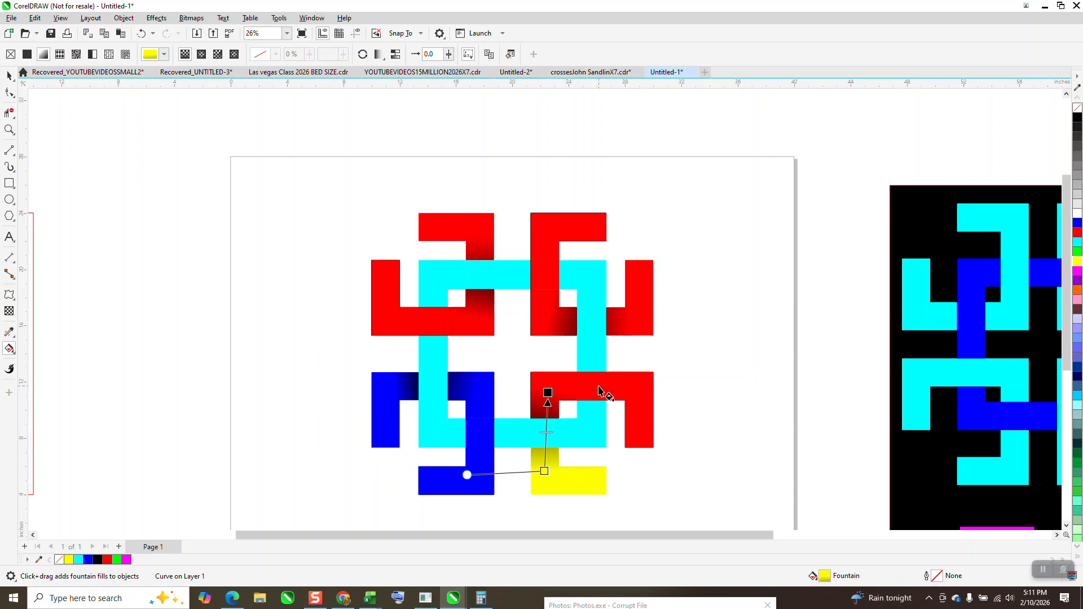
click(541, 406)
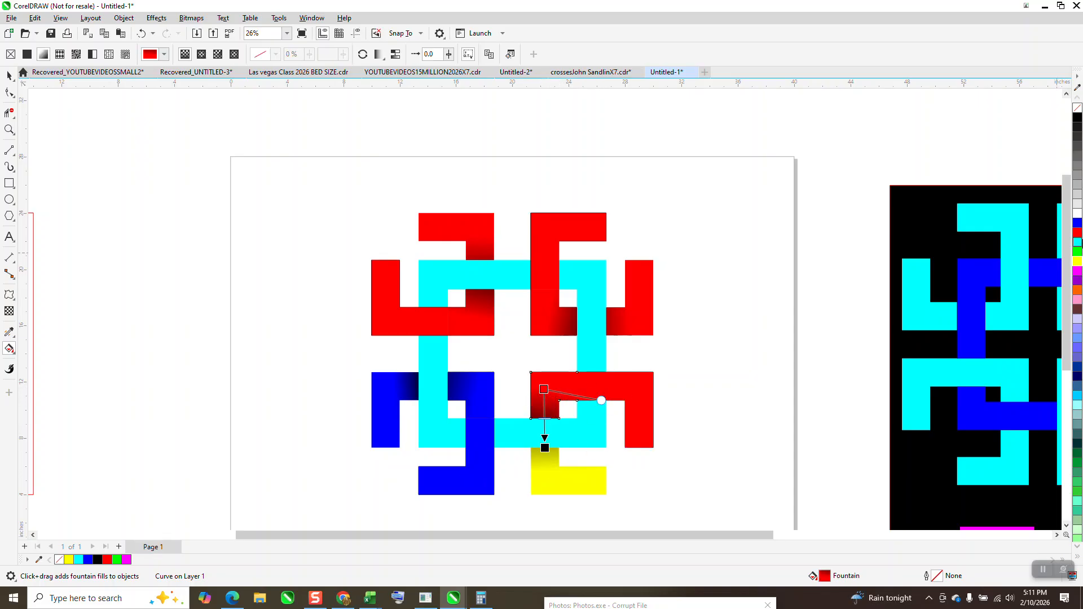
drag(1077, 271, 578, 385)
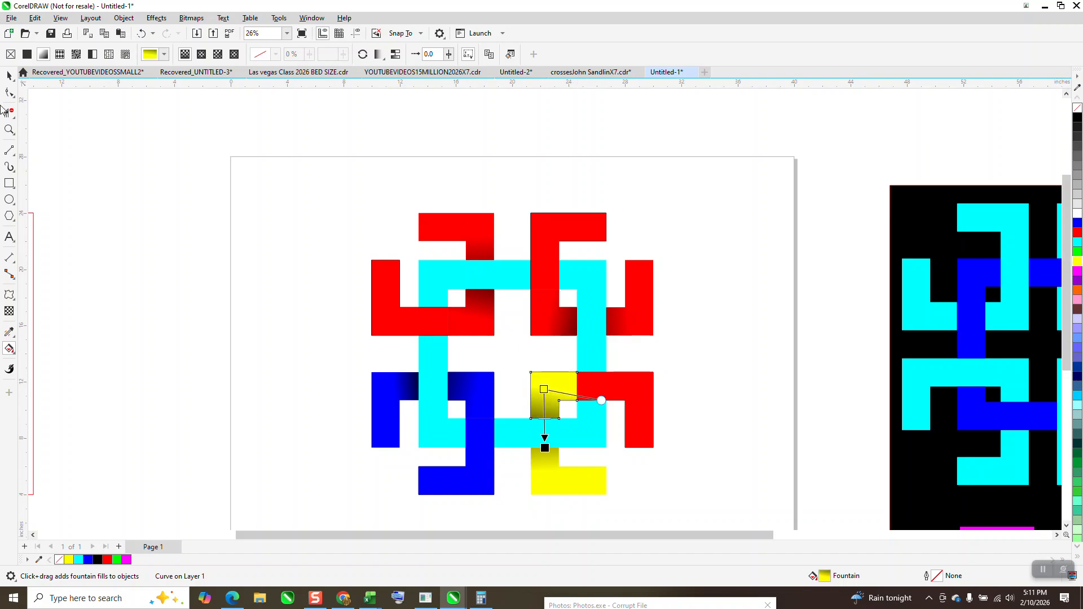
Fill the solid red piece crossing over the cyan square's lower-right corner with yellow
click(8, 75)
click(646, 380)
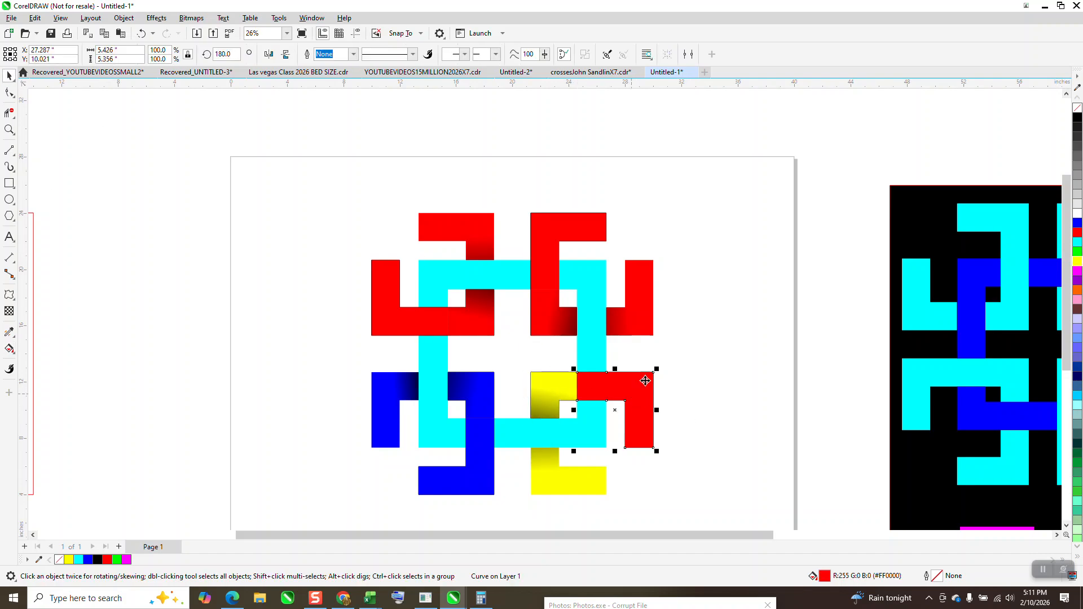
click(1078, 262)
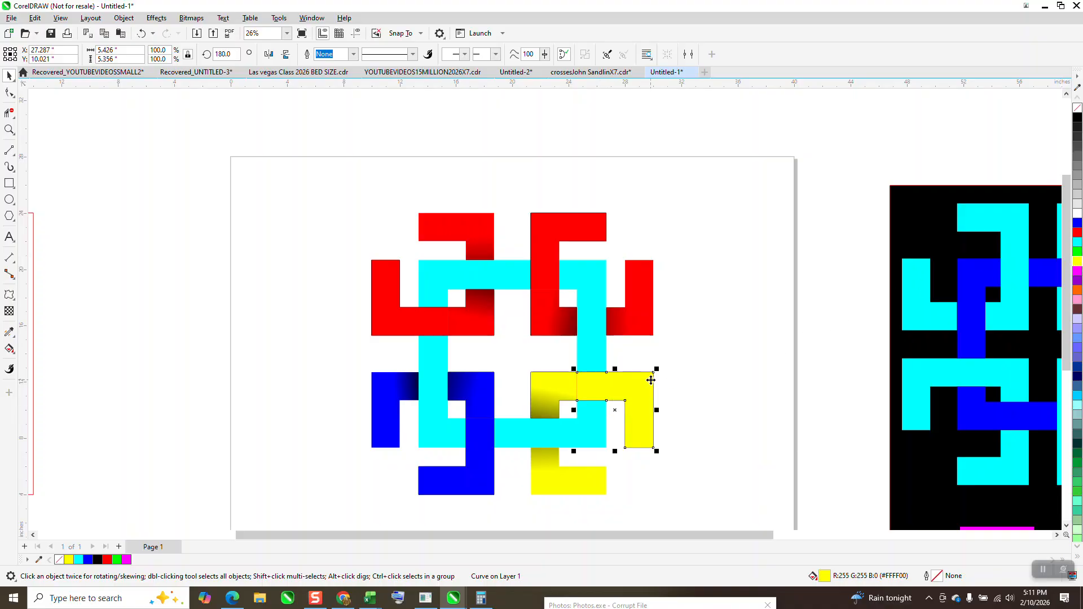
Change the red starts of the fountain fills on both shaded pieces at the cyan square's upper-right corner to green
click(637, 321)
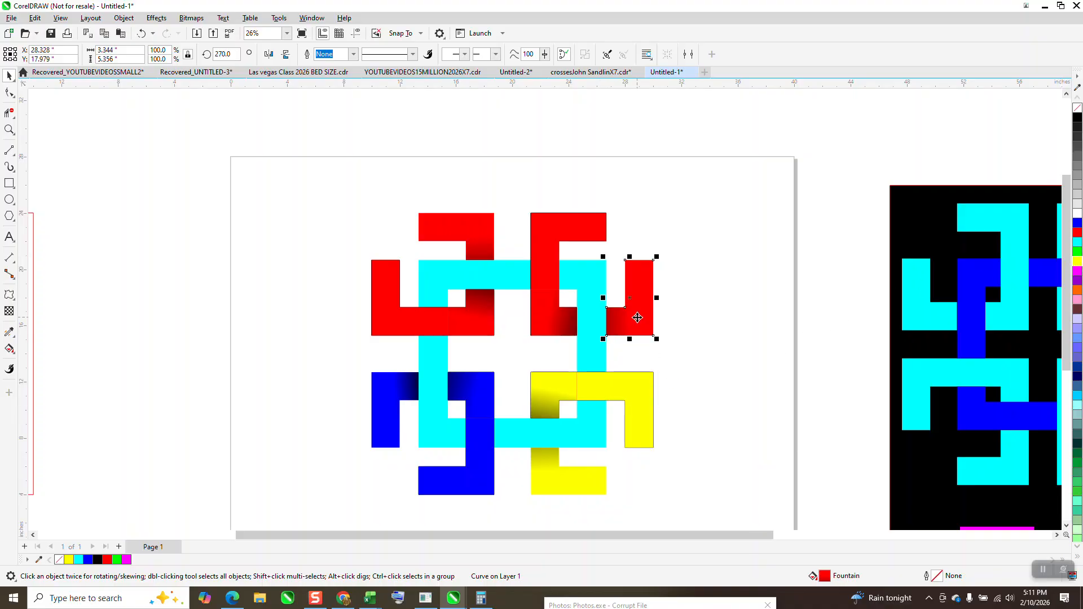
click(13, 353)
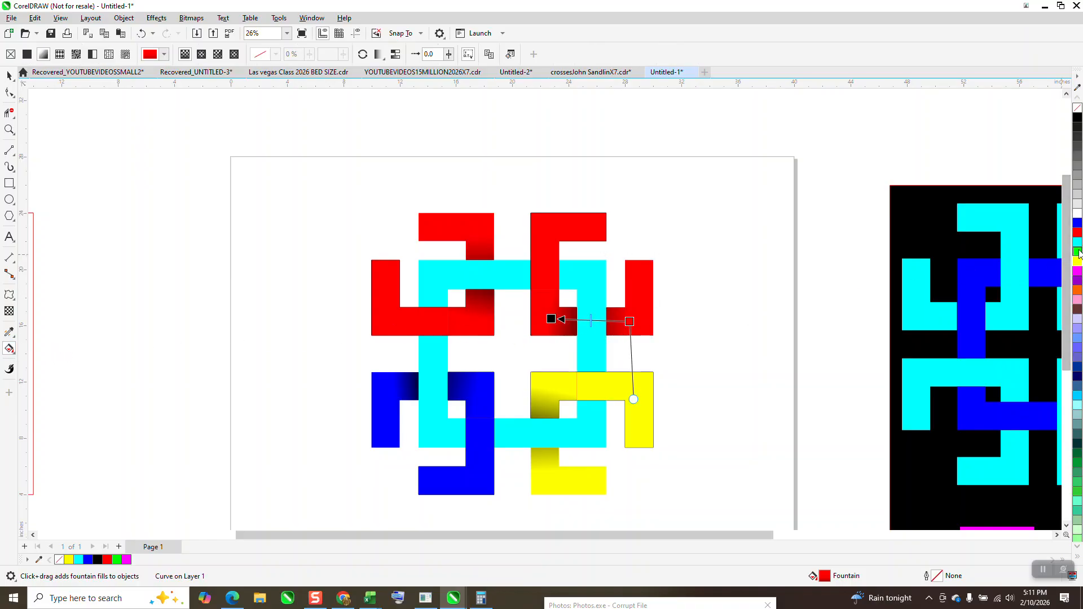
drag(1076, 252, 818, 299)
drag(628, 320, 630, 320)
click(556, 332)
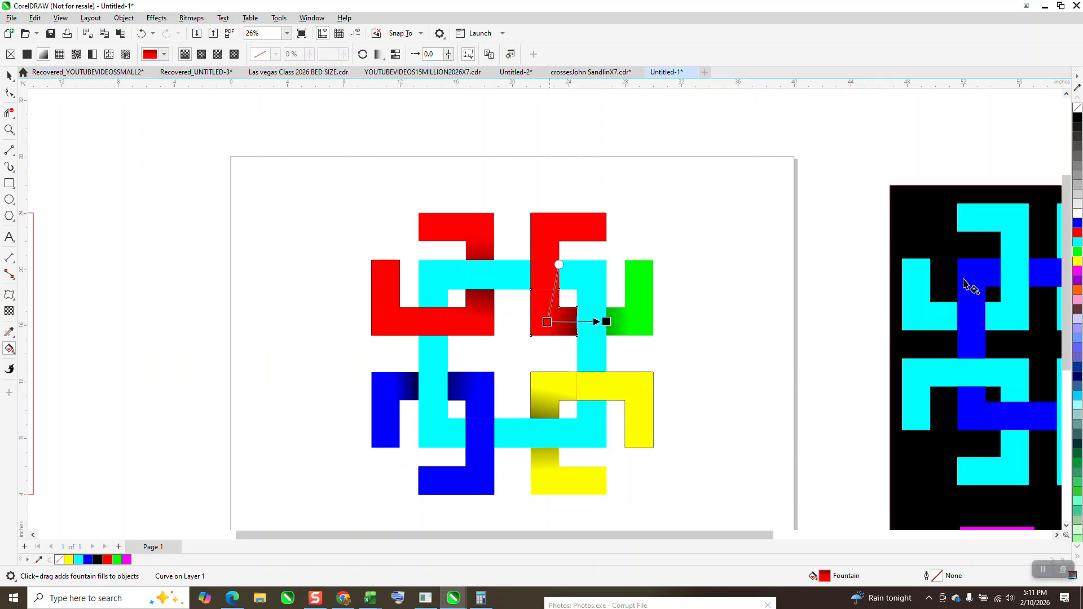
drag(1077, 252, 553, 332)
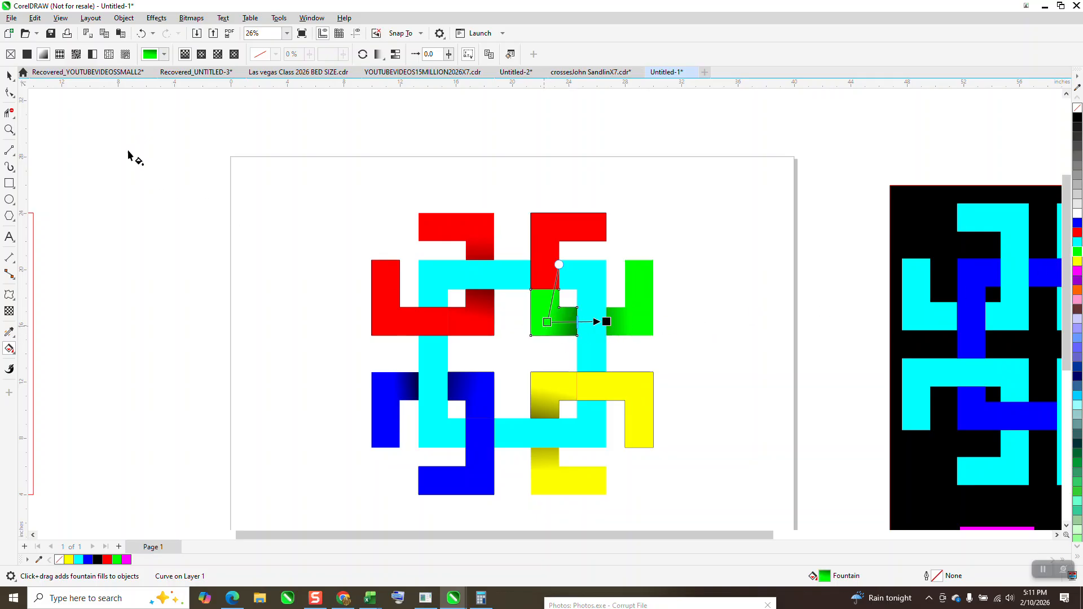
Fill the solid red piece crossing over the cyan square's upper-right corner with green
click(9, 76)
click(562, 226)
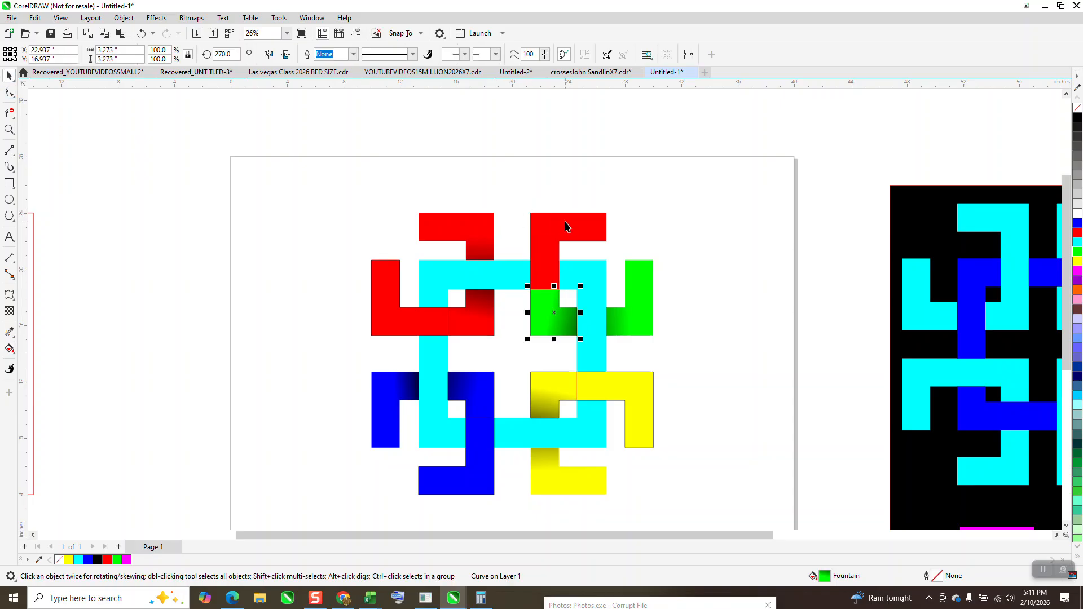
click(1078, 251)
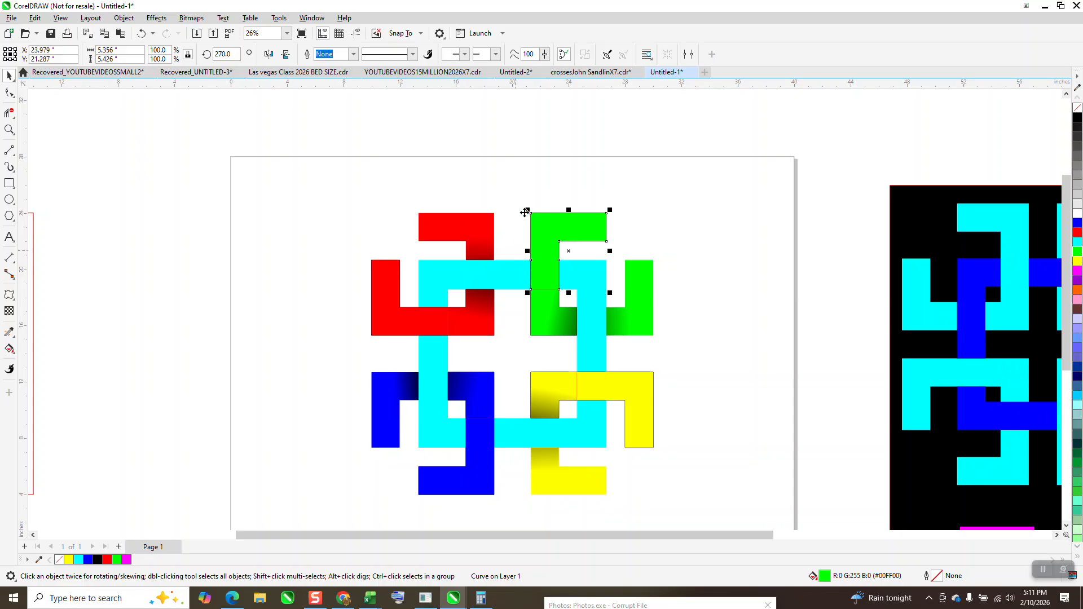
Change the nudge distance and nudge the solid green piece down about 0.02 inches against its shaded neighbor
click(443, 164)
click(372, 56)
key(BackSpace)
click(9, 130)
drag(360, 198, 725, 431)
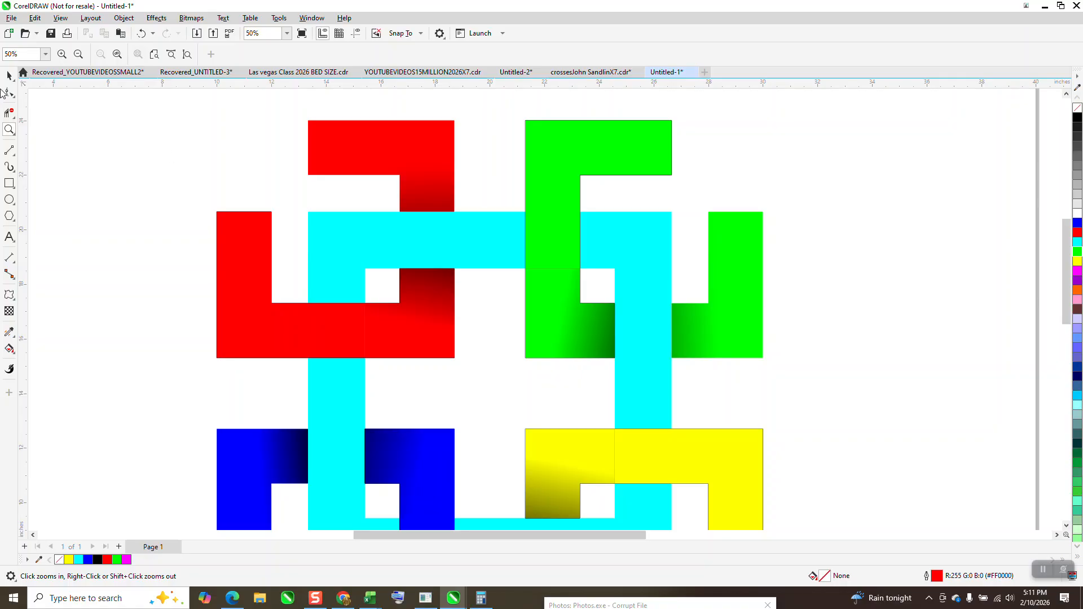
click(9, 75)
click(583, 164)
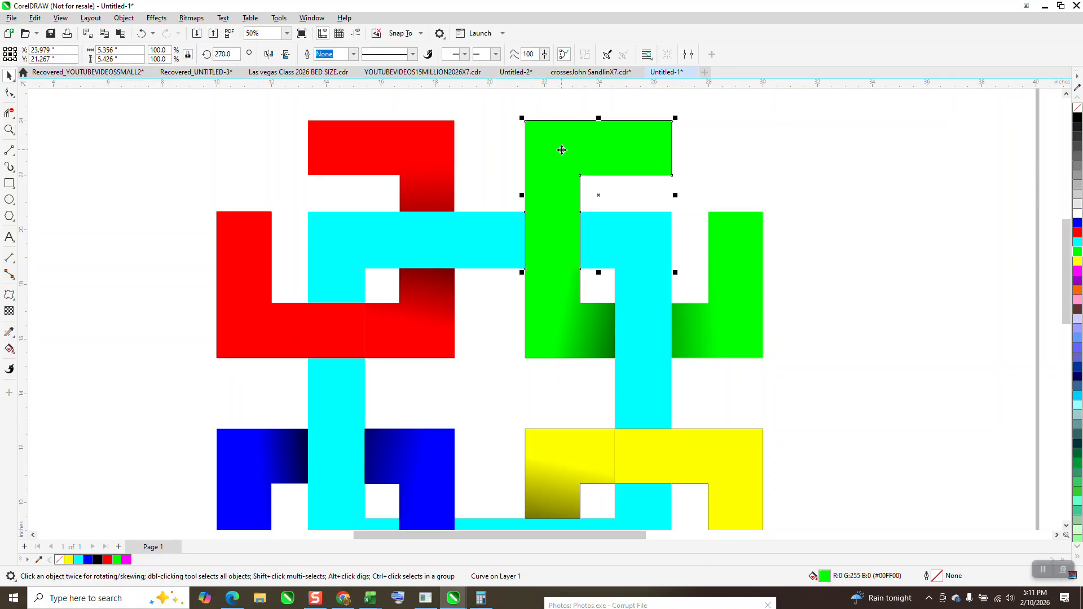
Nudge the solid yellow piece left, the solid blue piece up and the solid red piece right against their shaded neighbors
scroll(581, 105, down, 1)
click(680, 376)
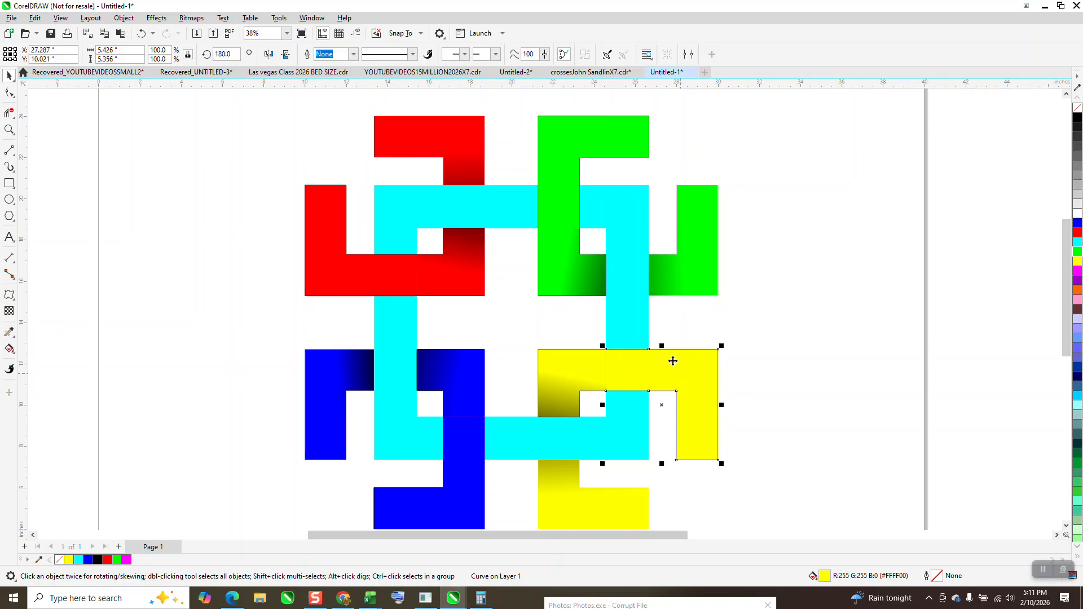
key(Left)
key(Left)
click(470, 479)
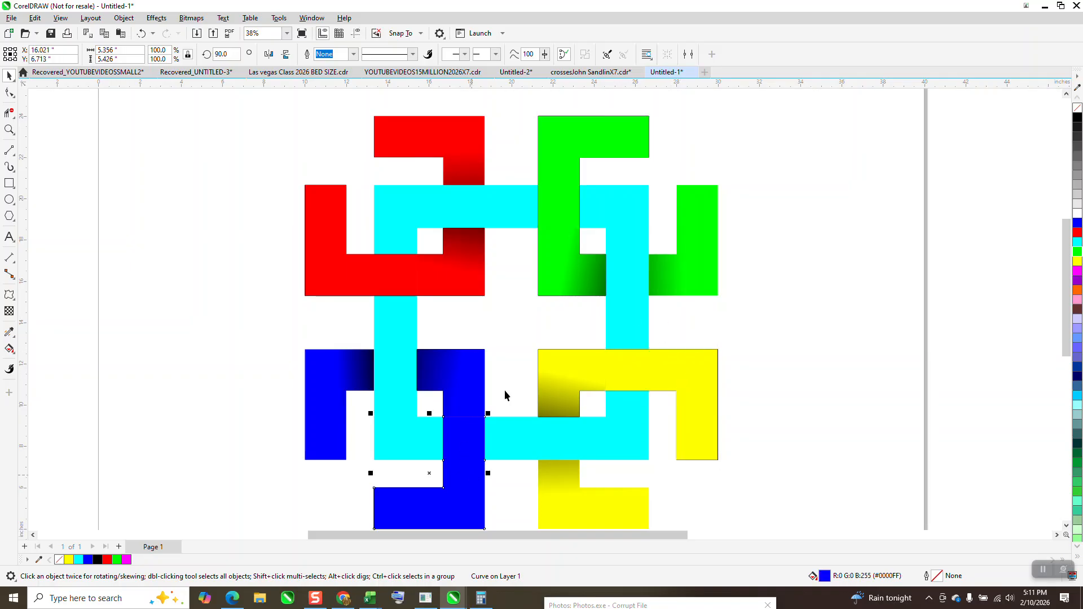
key(Up)
click(442, 283)
click(375, 280)
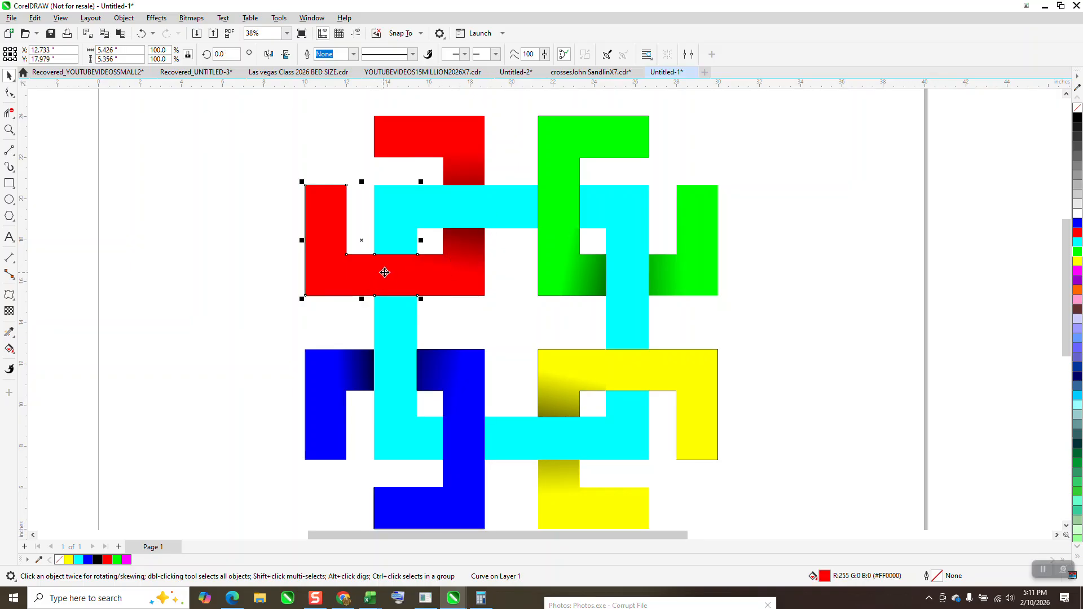
Nudge the solid green piece crossing the cyan square's upper-right corner left against its shaded neighbor
click(209, 196)
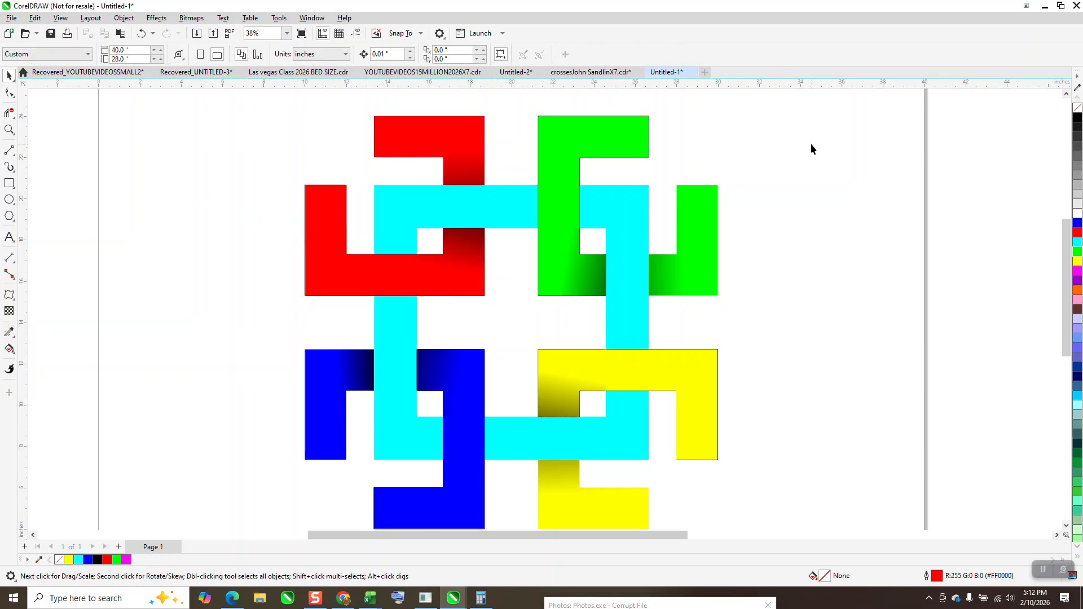
scroll(499, 145, down, 1)
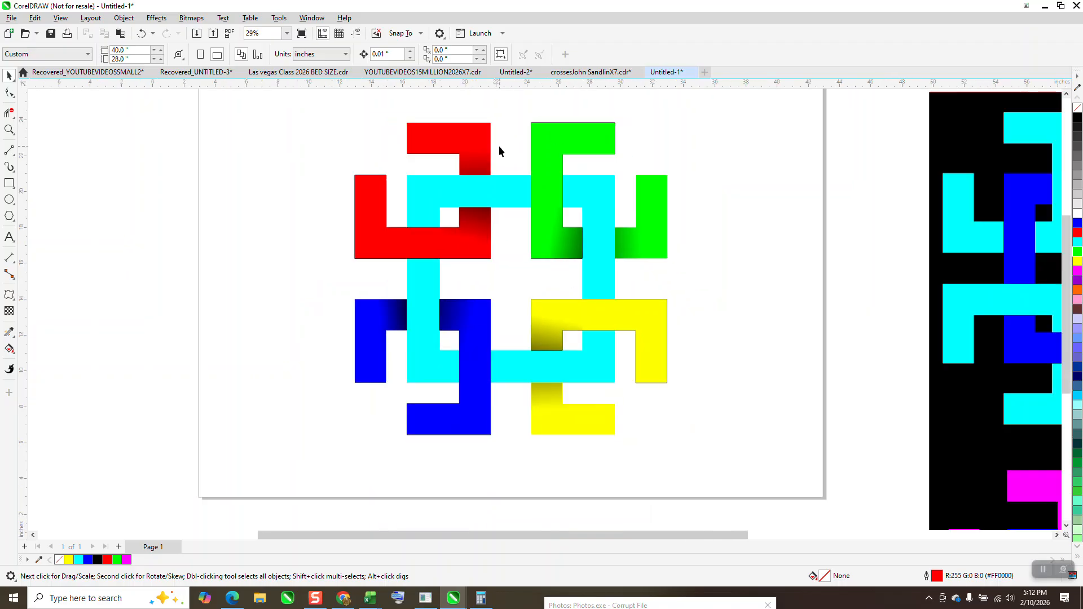
click(572, 129)
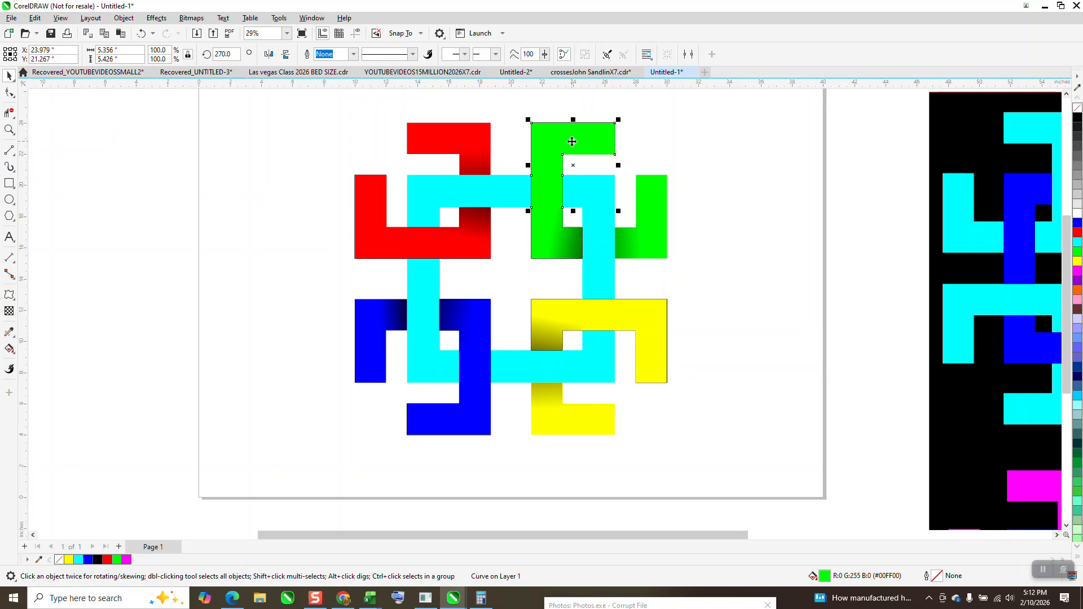
key(Left)
key(Left)
click(641, 131)
Delete the lower-left, lower-right and upper-right sections of the cyan square, keeping only its upper-left section
click(503, 191)
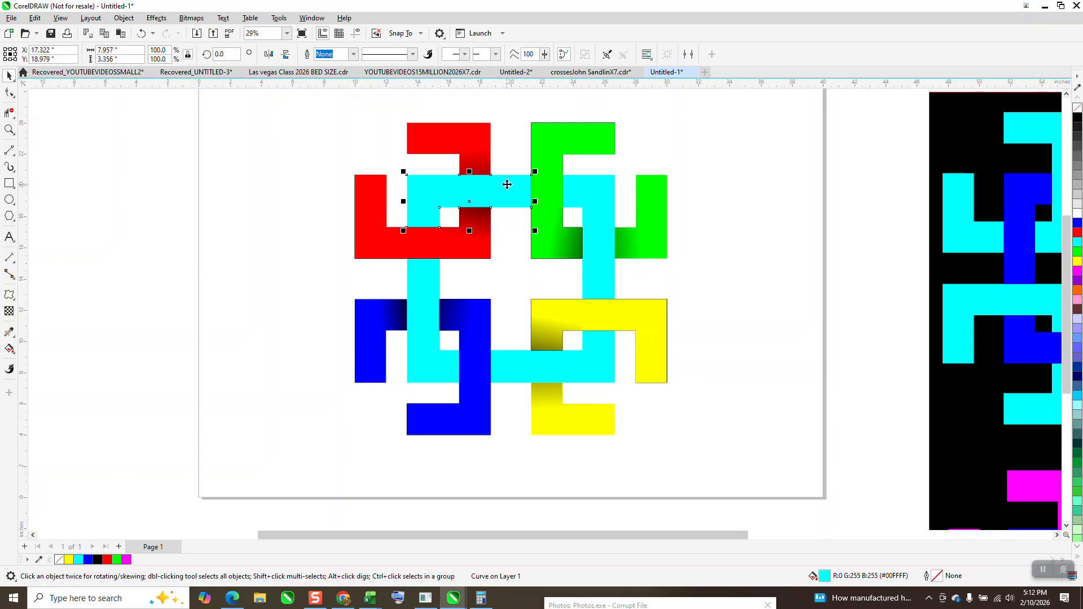
click(432, 370)
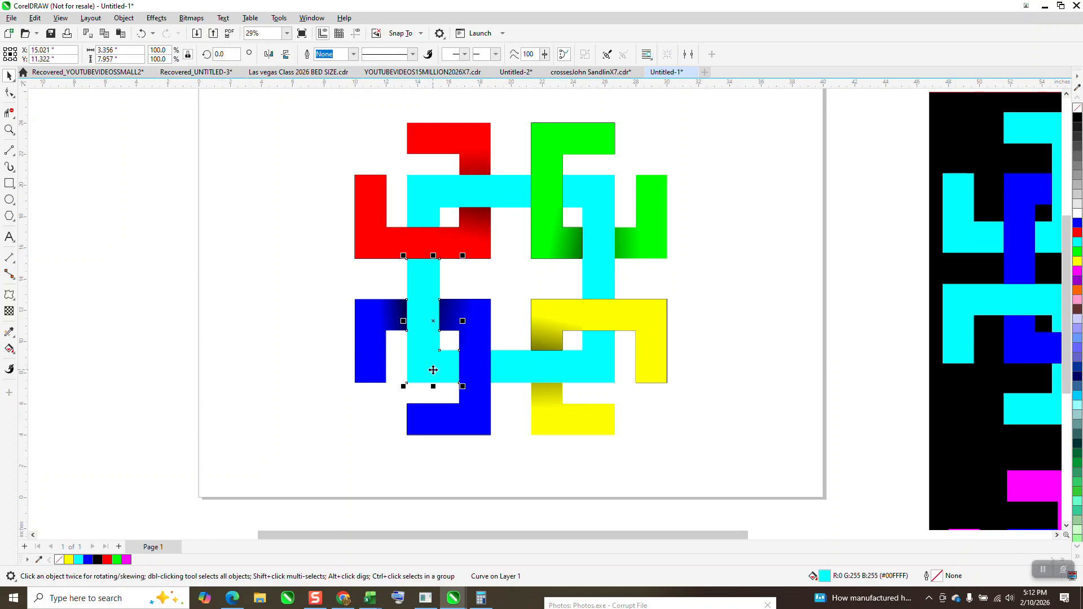
key(Delete)
click(568, 363)
key(Delete)
click(608, 262)
key(Delete)
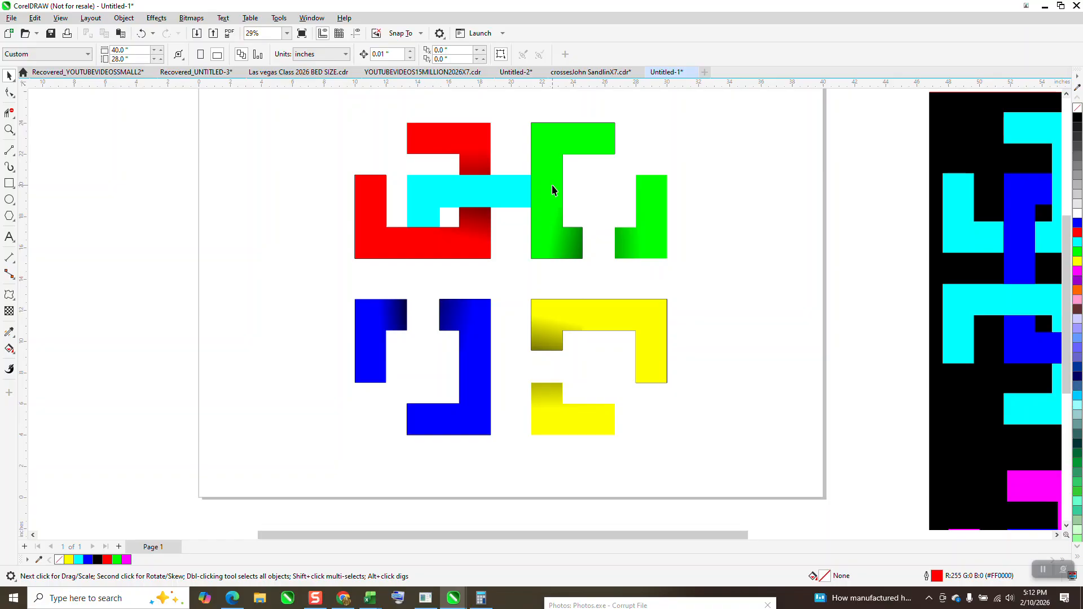
Set the nudge distance to 20 inches and move the remaining cyan section left, clear of the colored pieces
click(458, 198)
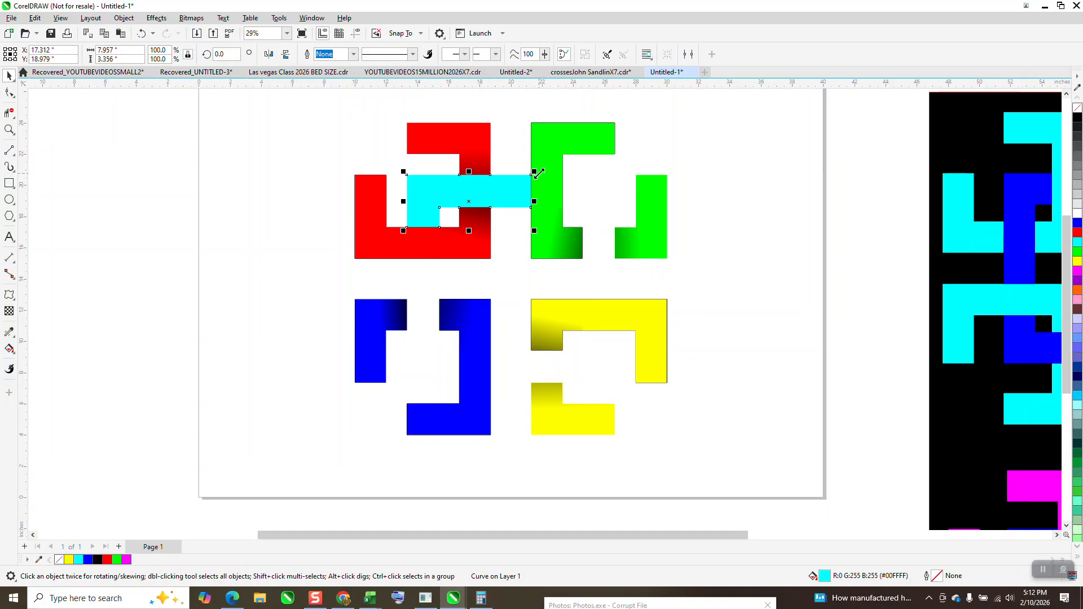
click(393, 127)
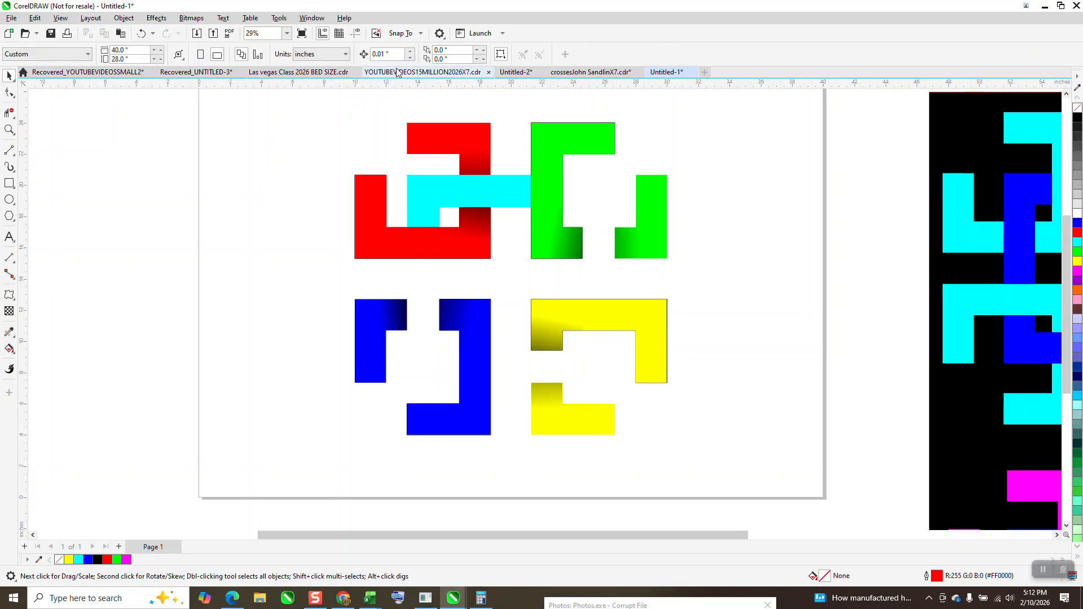
text(20)
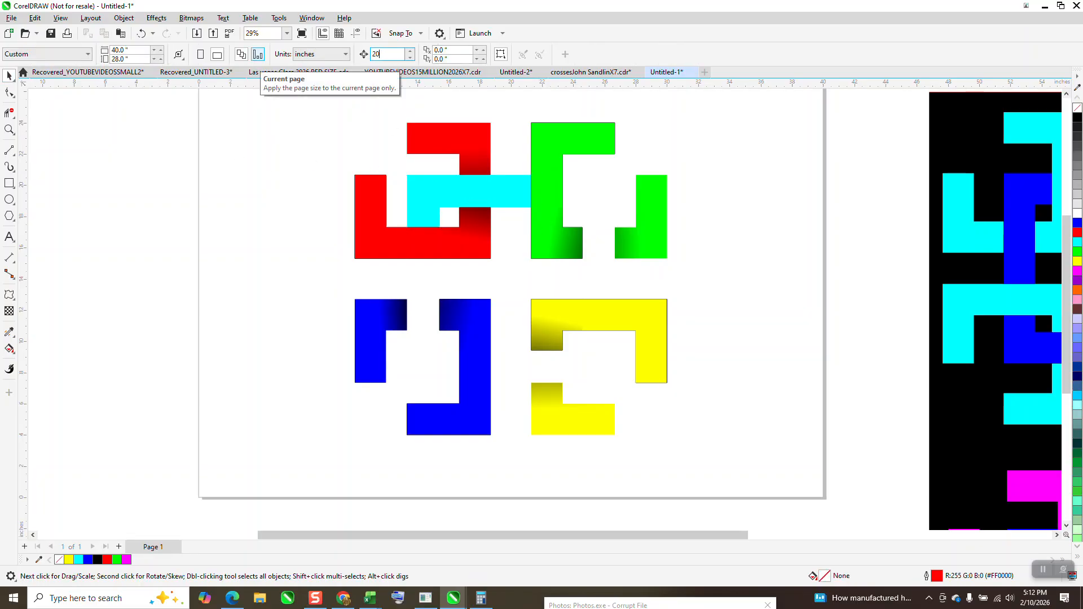
click(438, 199)
key(Left)
scroll(438, 199, down, 1)
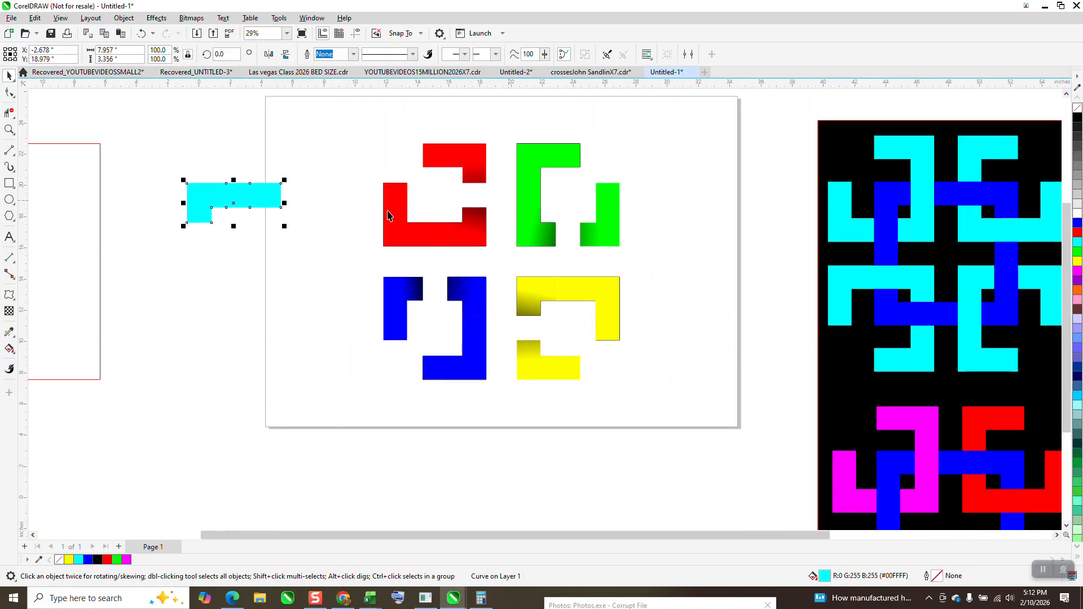
Replace the isolated section's cyan fill with a black outline and draw a vertical line across its horizontal arm
click(1077, 108)
right_click(1078, 117)
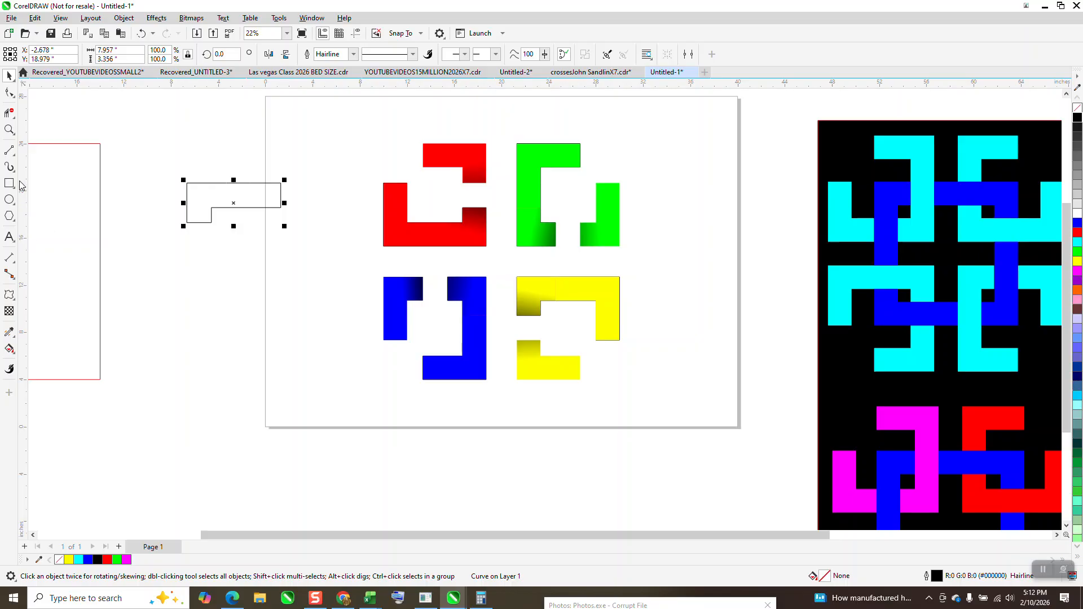
click(11, 153)
click(64, 163)
drag(226, 183, 227, 208)
Smart Fill both regions of the split corner section with cyan and no outline
click(9, 349)
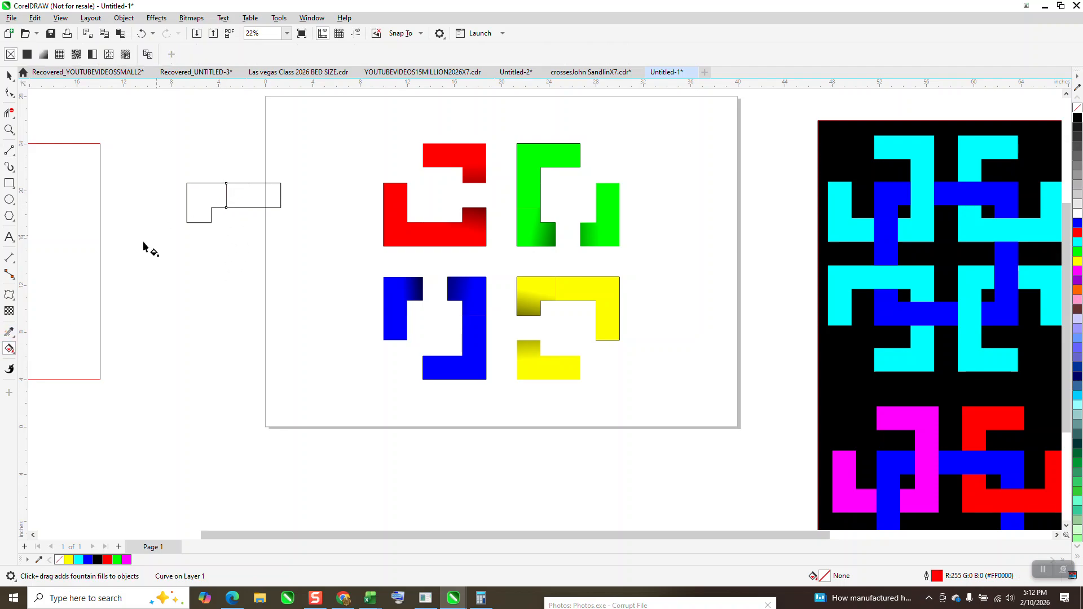
click(16, 354)
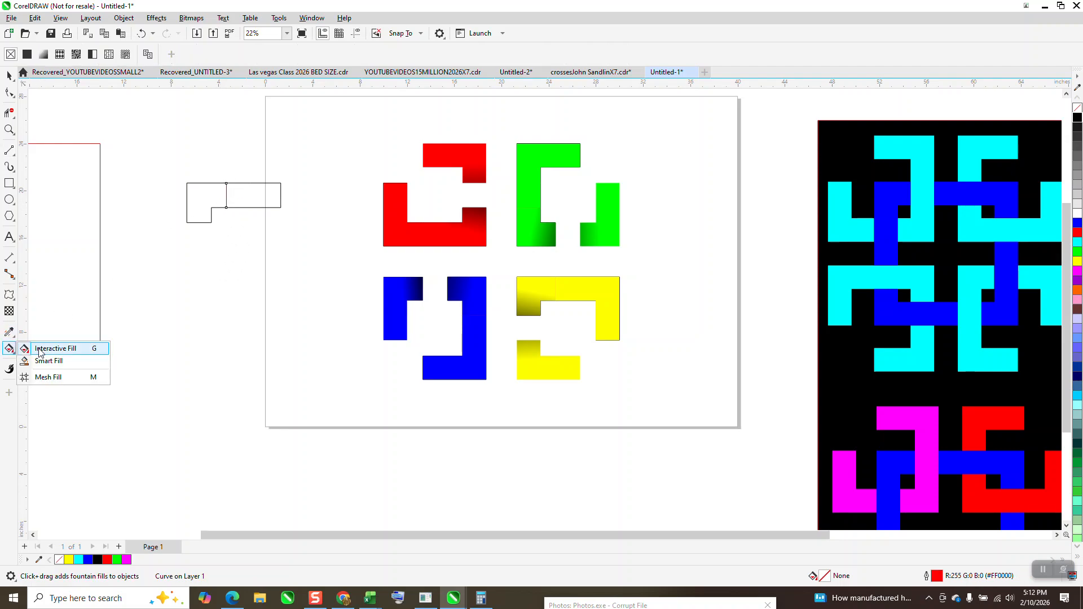
click(45, 360)
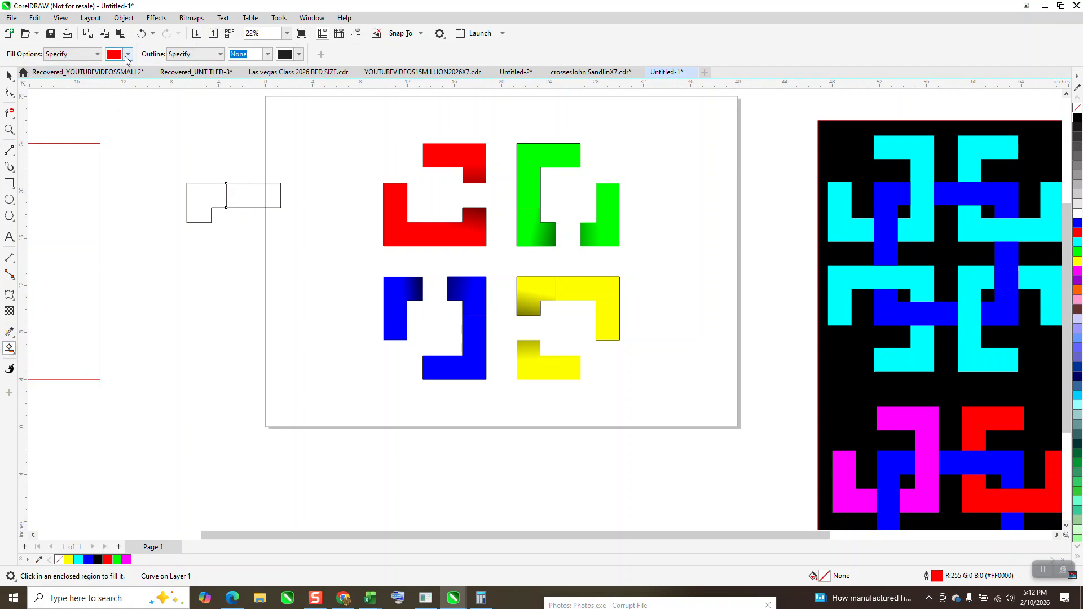
click(128, 53)
click(189, 125)
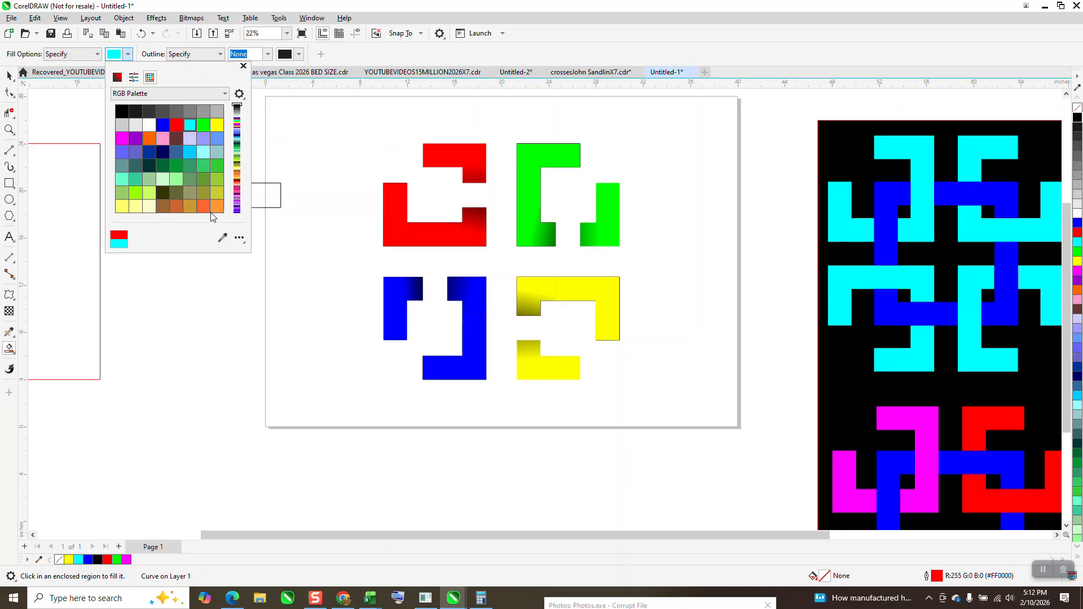
click(266, 203)
click(265, 195)
click(160, 178)
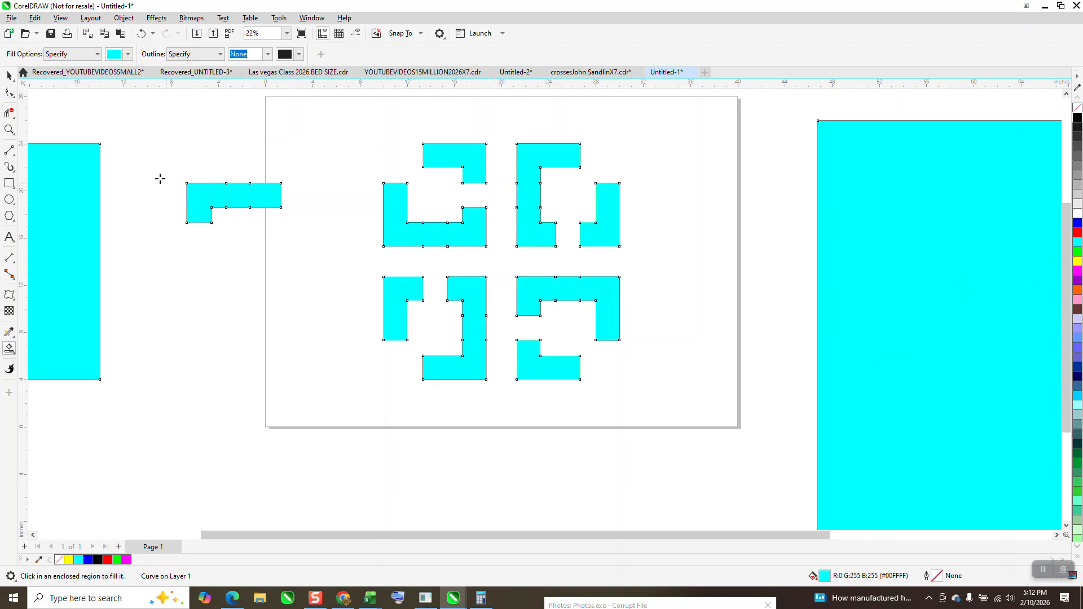
click(141, 34)
click(201, 194)
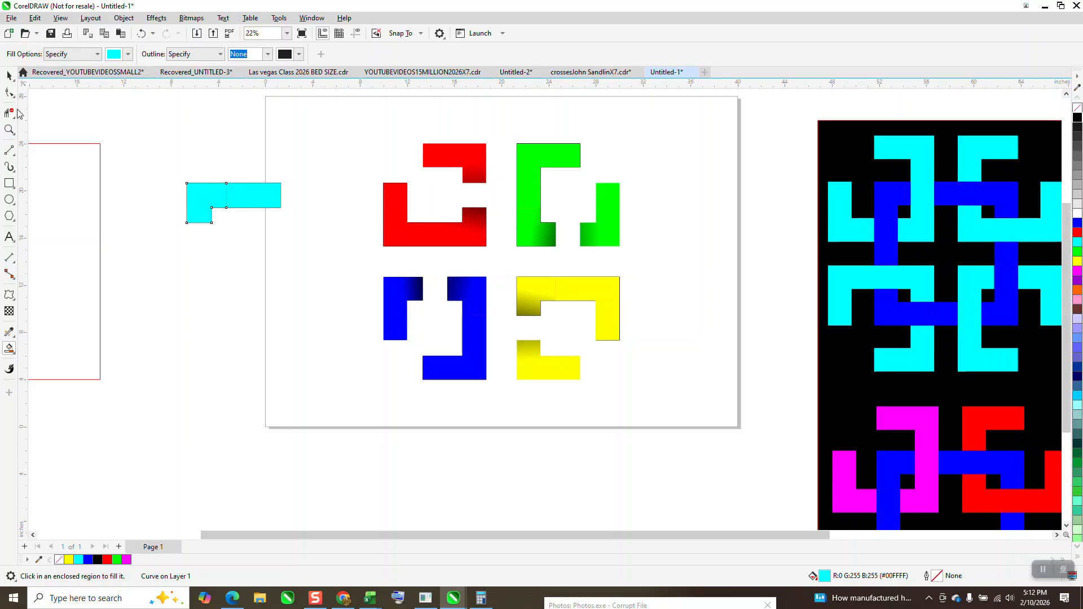
Set the nudge distance to 0.01 inches and nudge the cyan section's right part left against its left part
click(9, 75)
click(9, 129)
drag(132, 165, 343, 254)
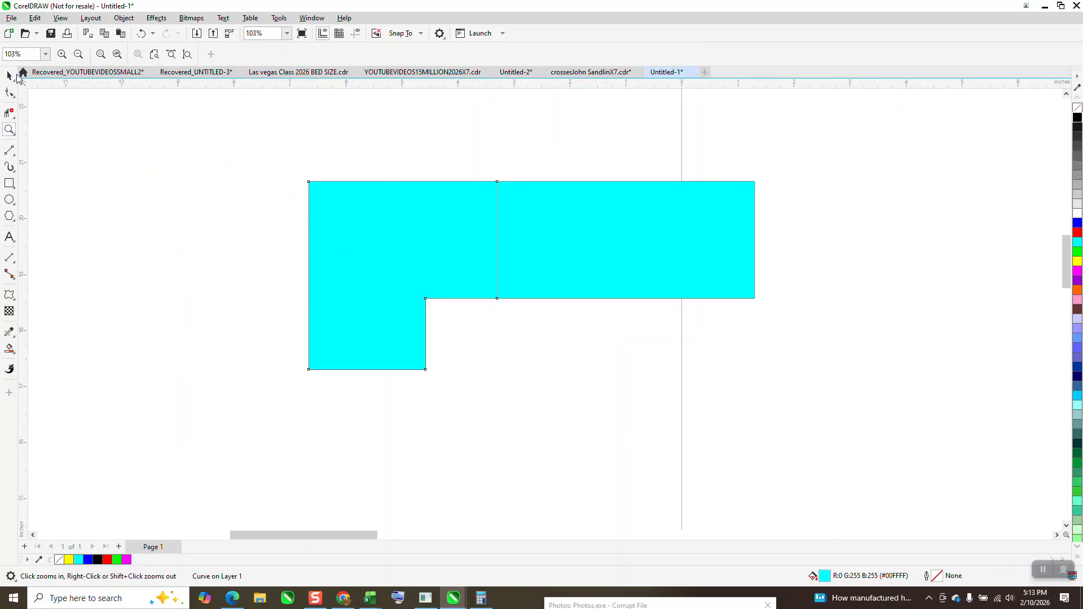
click(9, 75)
click(388, 150)
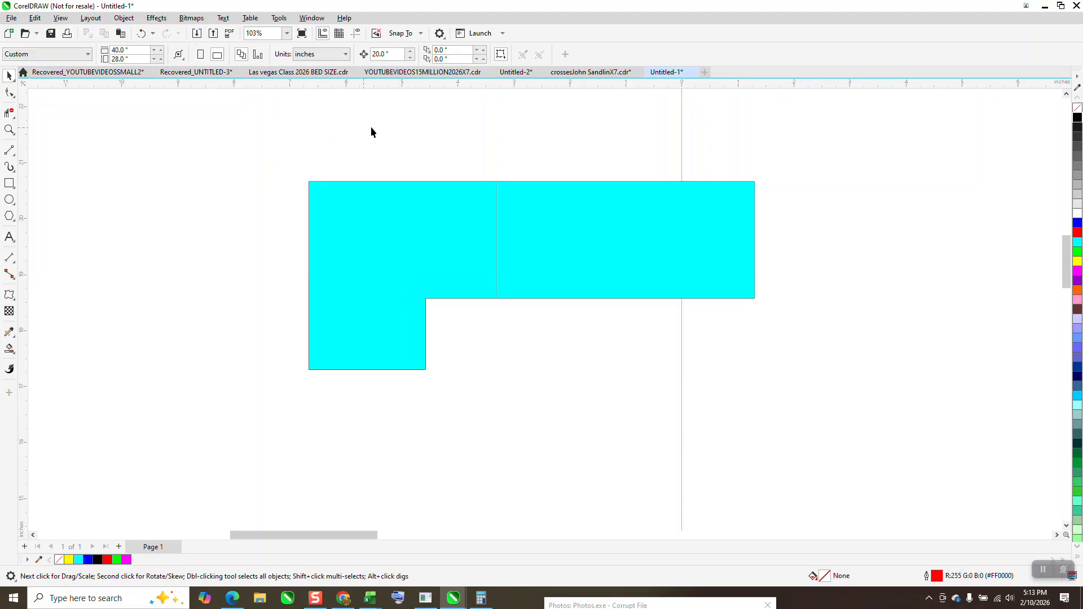
drag(395, 55, 330, 60)
text(.0)
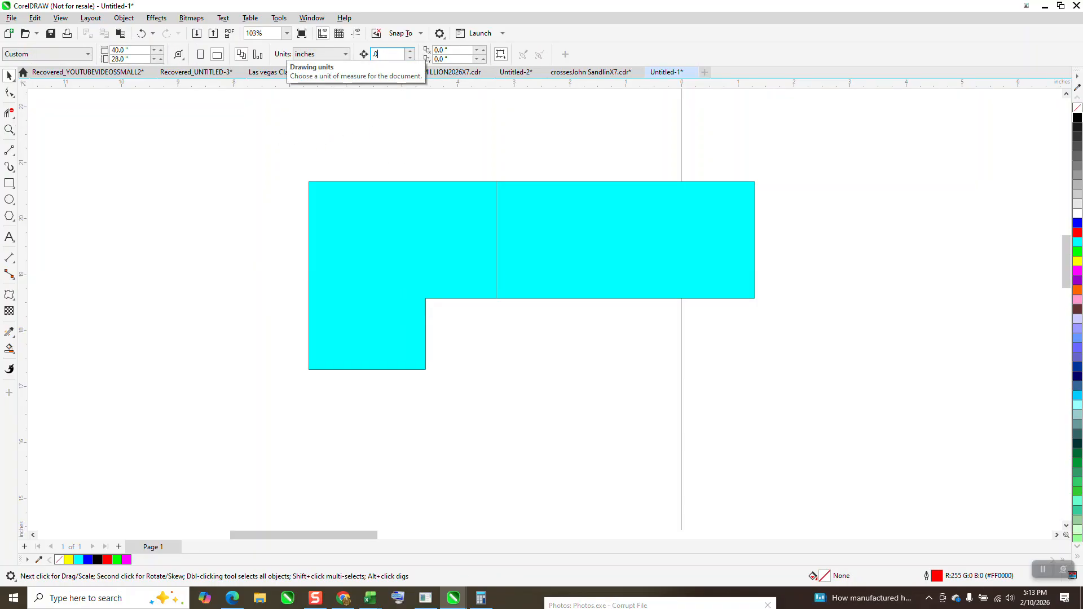
key(Return)
click(621, 200)
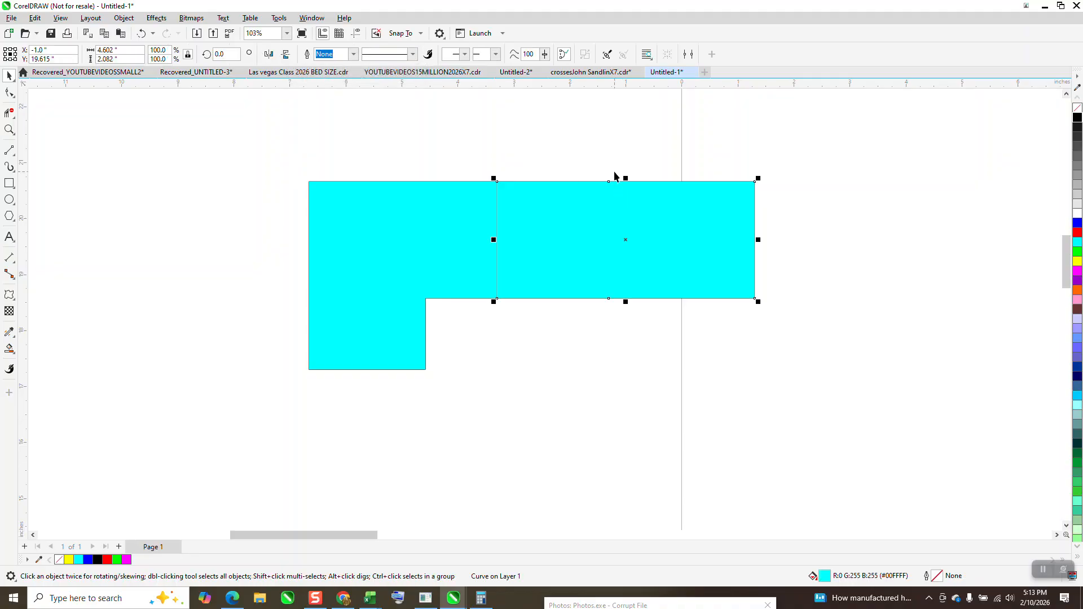
Apply a horizontal cyan-to-black fountain fill to the right part so that it darkens toward its right end
scroll(444, 150, down, 3)
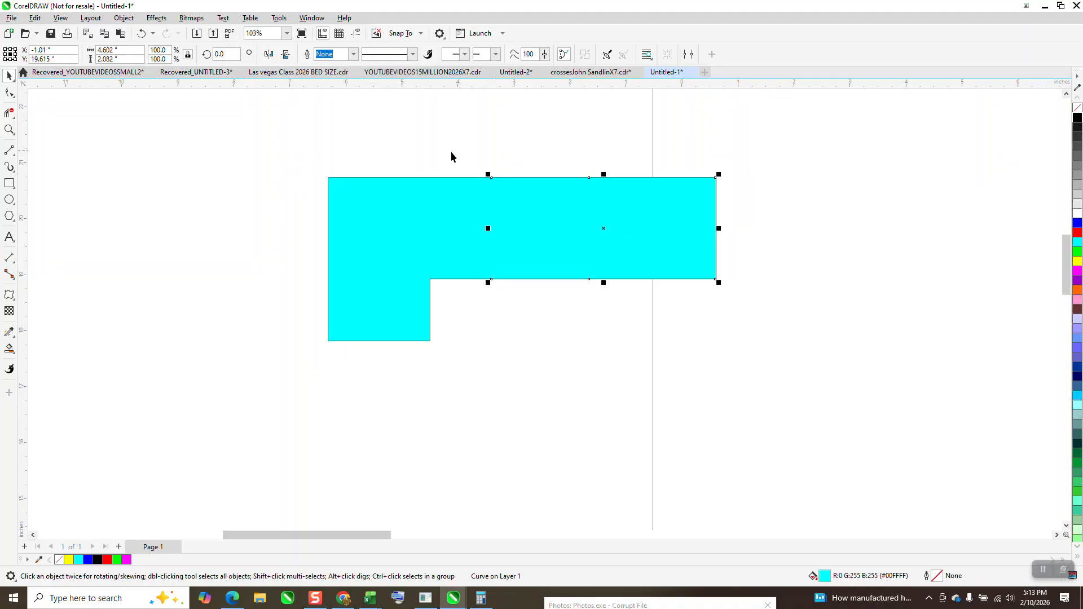
click(496, 302)
click(563, 218)
click(9, 351)
click(45, 349)
drag(535, 205, 739, 215)
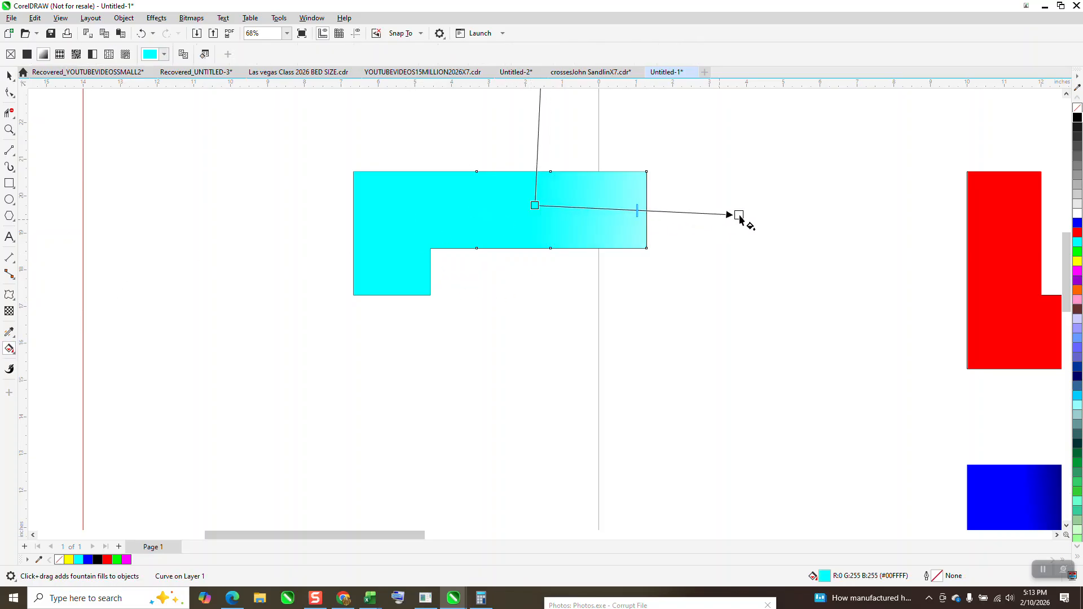
drag(1077, 118, 794, 212)
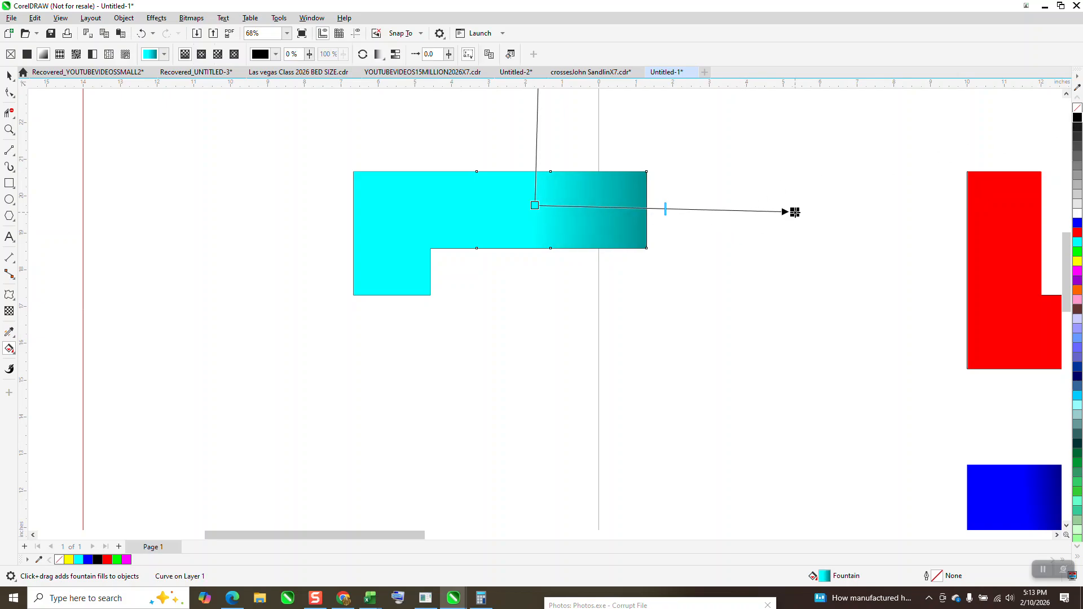
Apply a vertical cyan-to-black fountain fill to the left part, starting low enough to darken only its lower end
click(401, 282)
drag(394, 230, 392, 351)
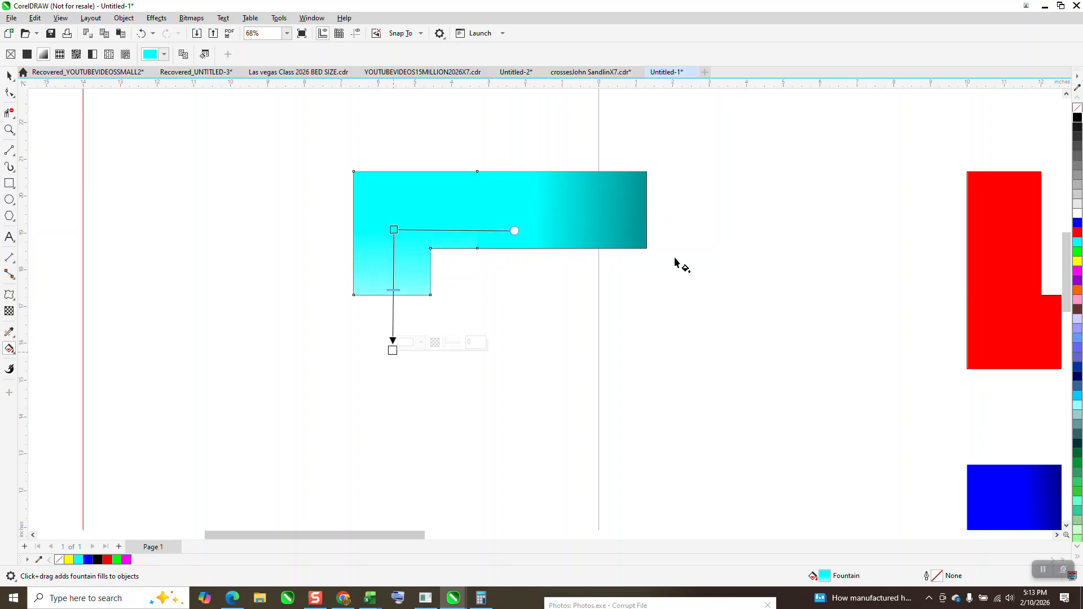
drag(1077, 117, 392, 345)
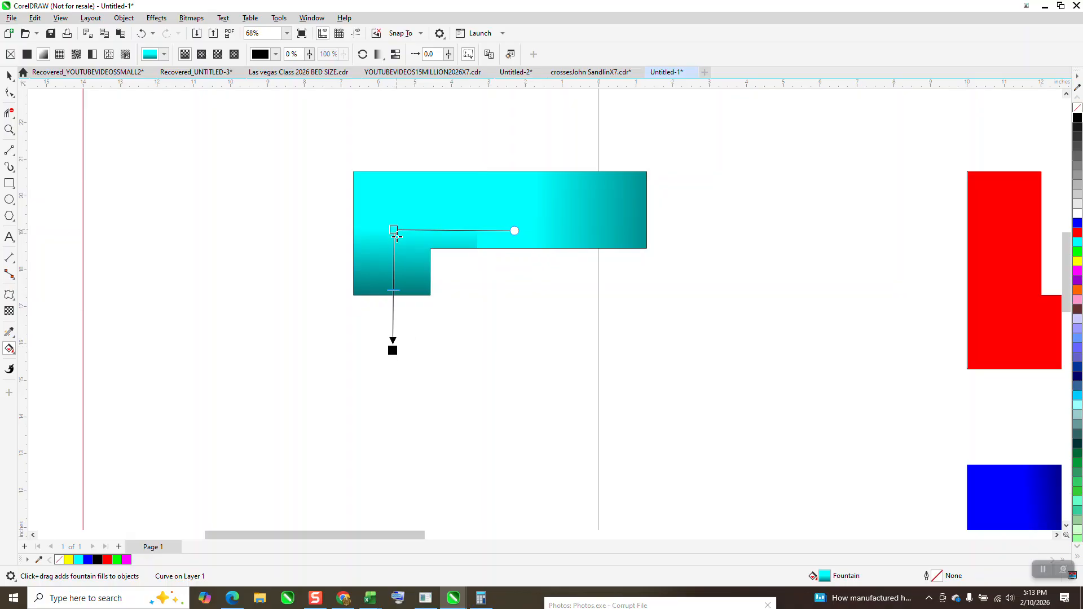
drag(397, 237, 399, 260)
Group all parts of the shaded cyan corner section
click(9, 76)
drag(275, 147, 343, 220)
drag(700, 332, 700, 333)
click(348, 90)
Set the nudge distance to 20 inches and move the shaded cyan group right, back into the knot
double_click(380, 54)
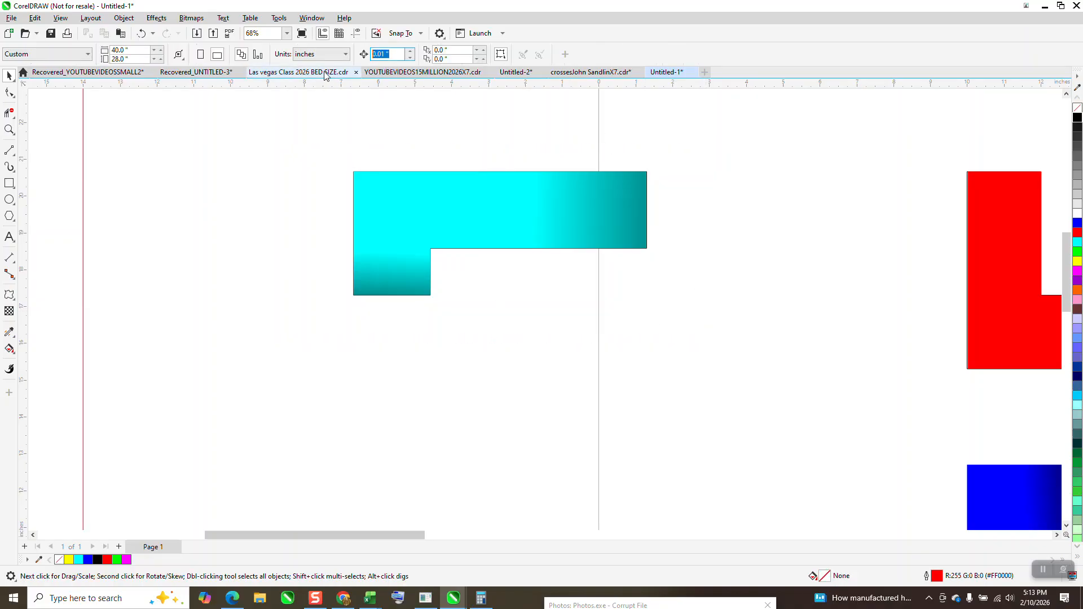
text(20)
scroll(354, 263, down, 4)
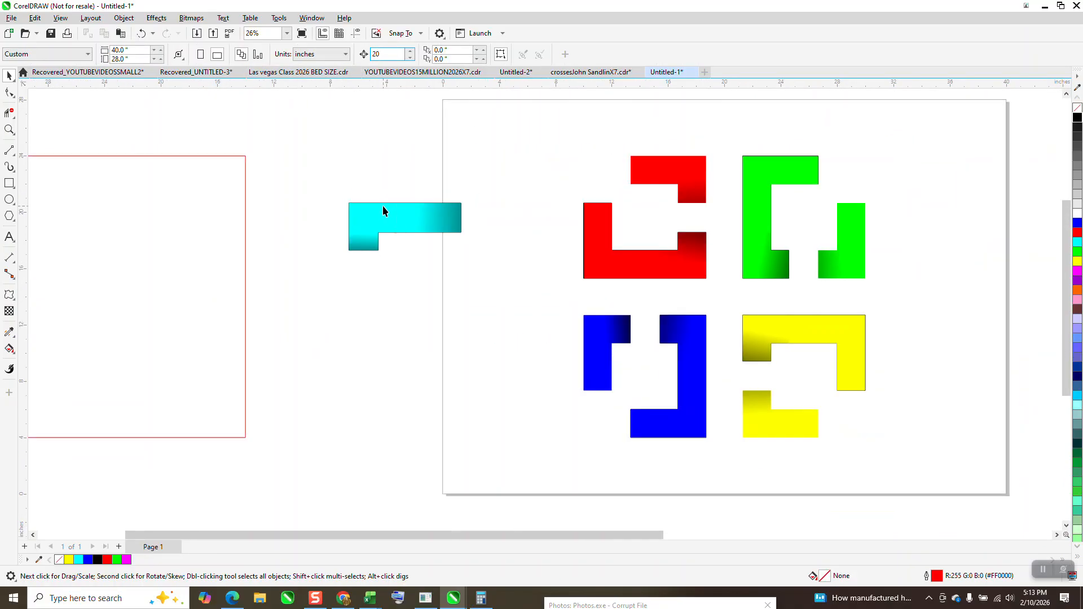
click(383, 212)
key(Right)
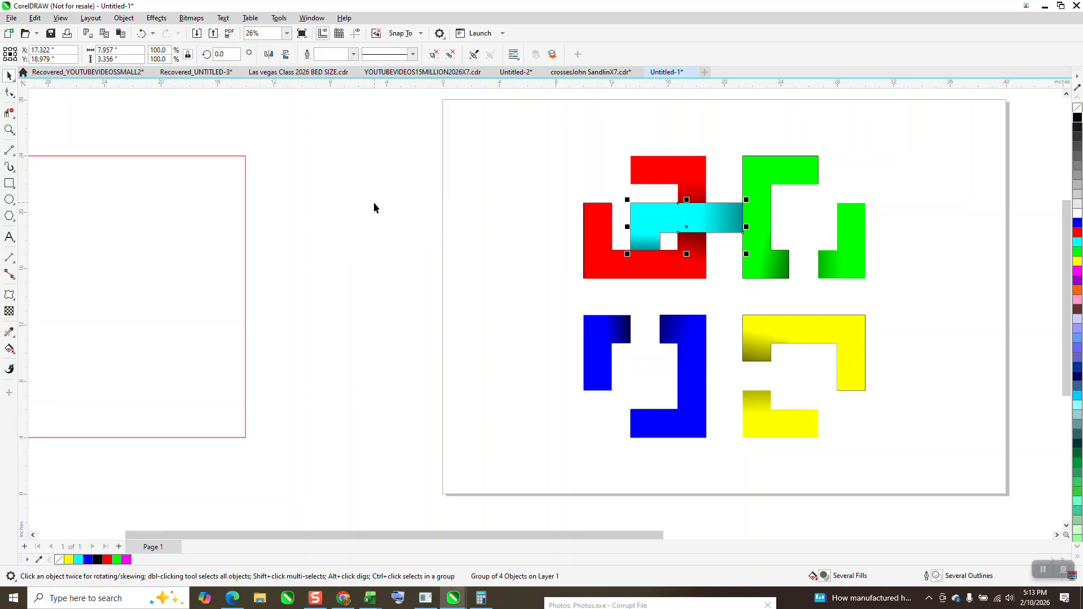
click(516, 187)
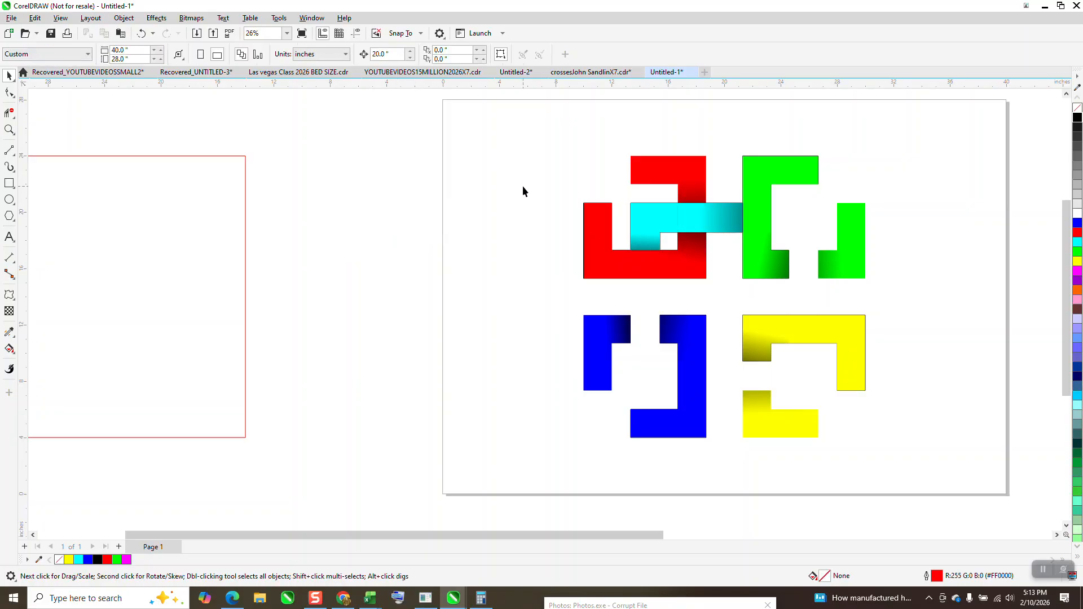
Create three copies of the shaded cyan group, each rotated a further 90 degrees around the knot's center, to complete the square
click(634, 224)
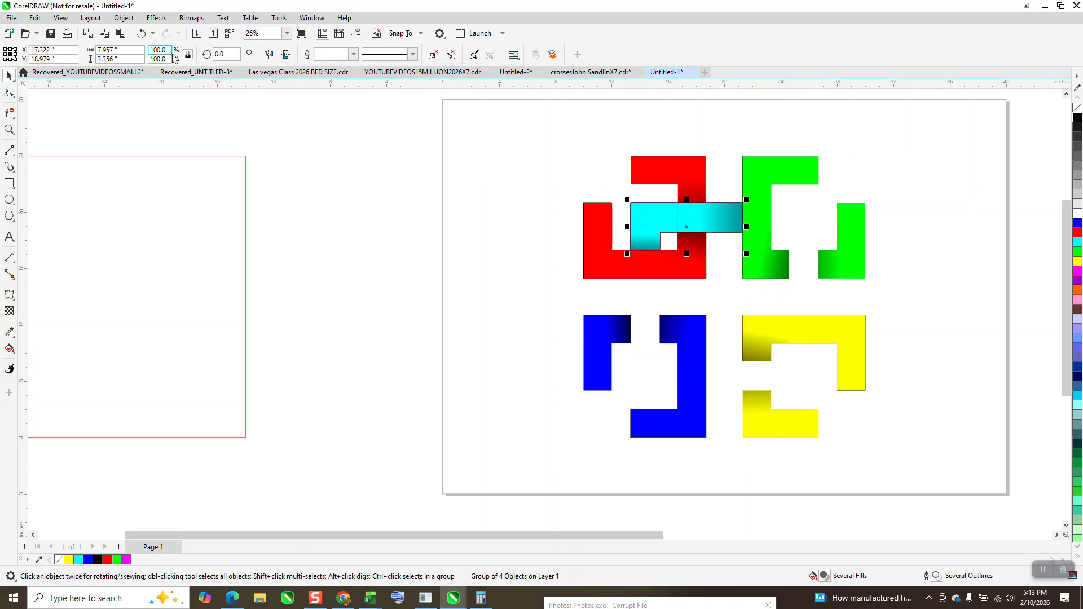
text(9)
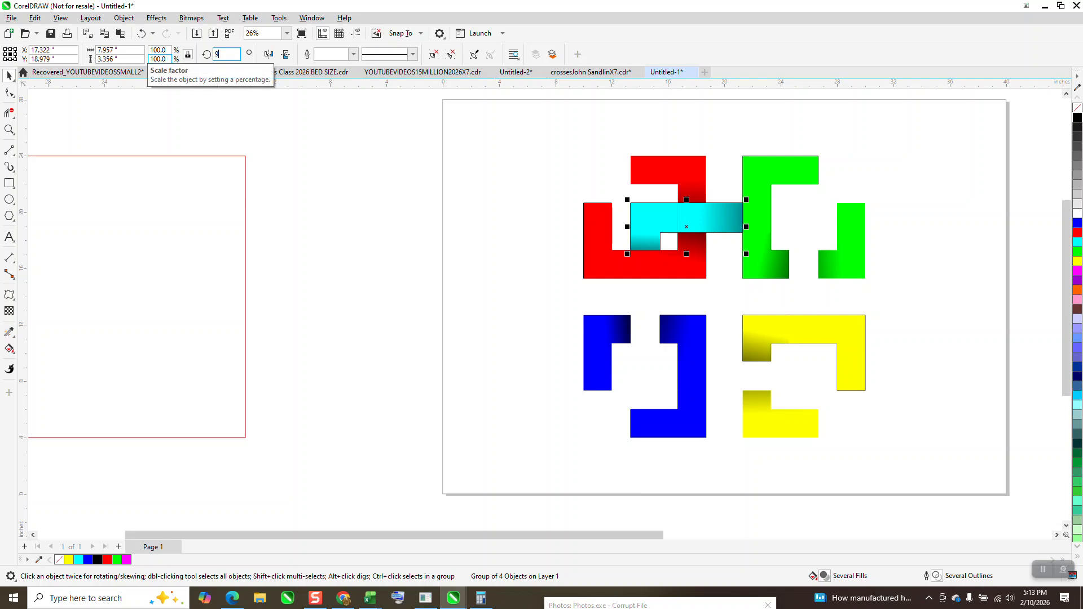
text(0)
key(Return)
key(ctrl+r)
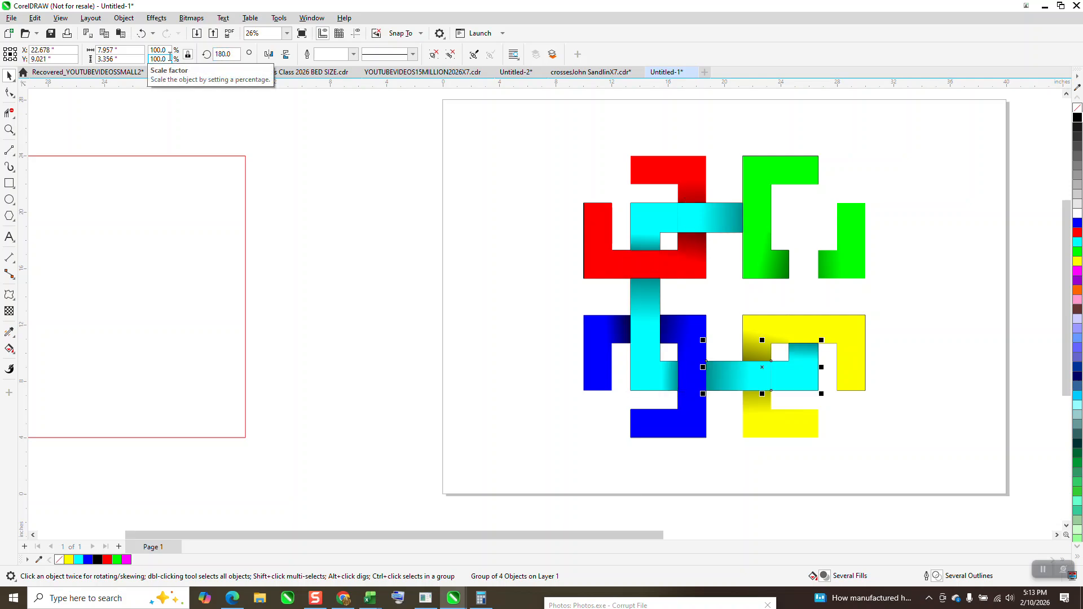
key(ctrl+r)
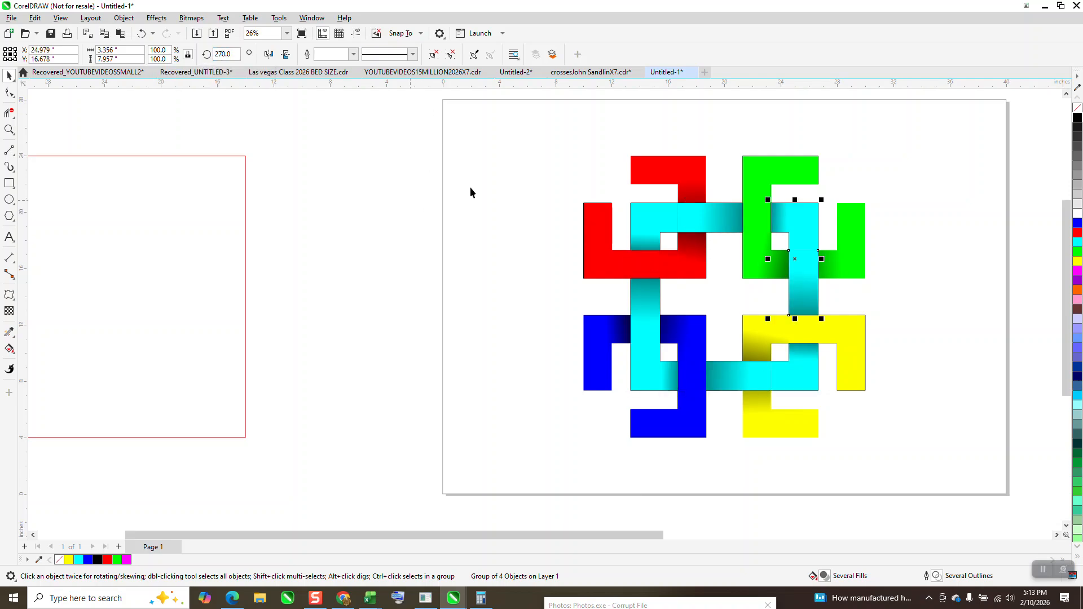
click(683, 226)
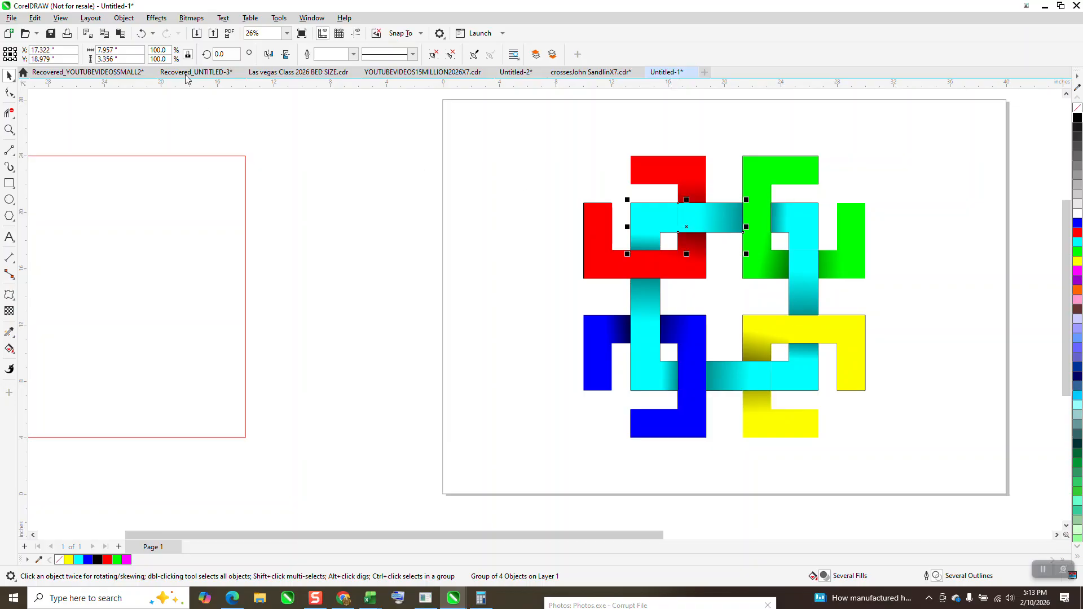
Ungroup the upper-left shaded cyan section of the knot
click(128, 18)
mouse_move(263, 210)
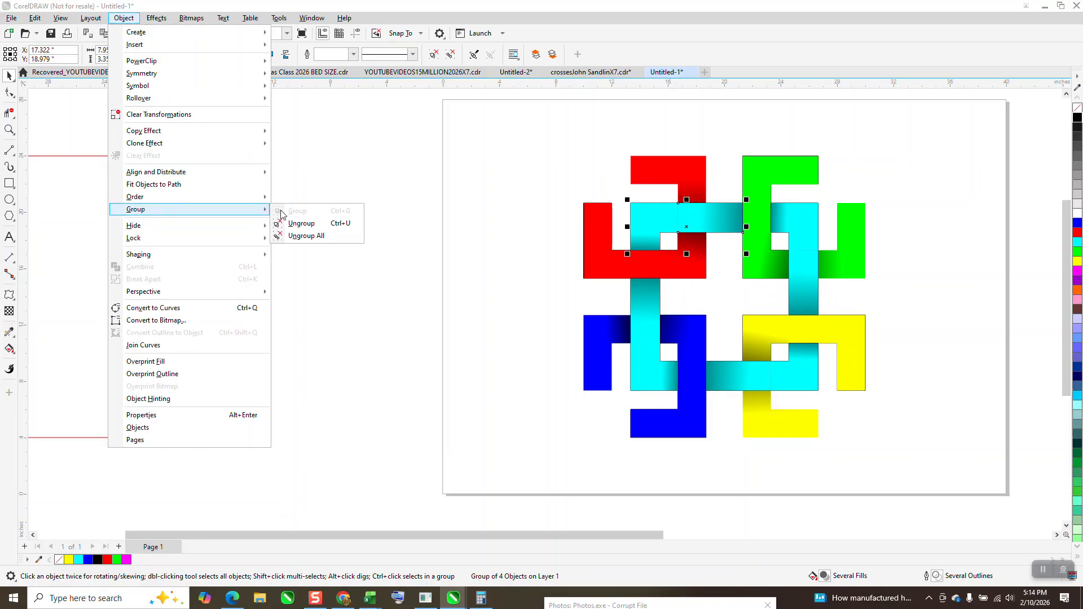
click(303, 223)
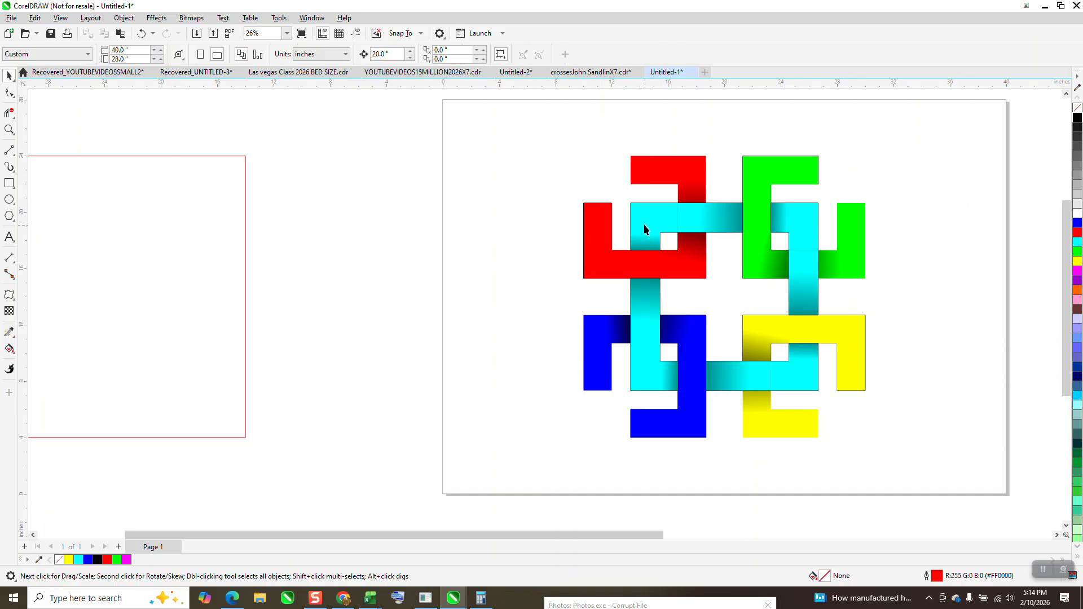
Set the nudge distance to 0.01 inch and nudge the upper-left cyan corner piece right toward the adjoining bar
click(644, 225)
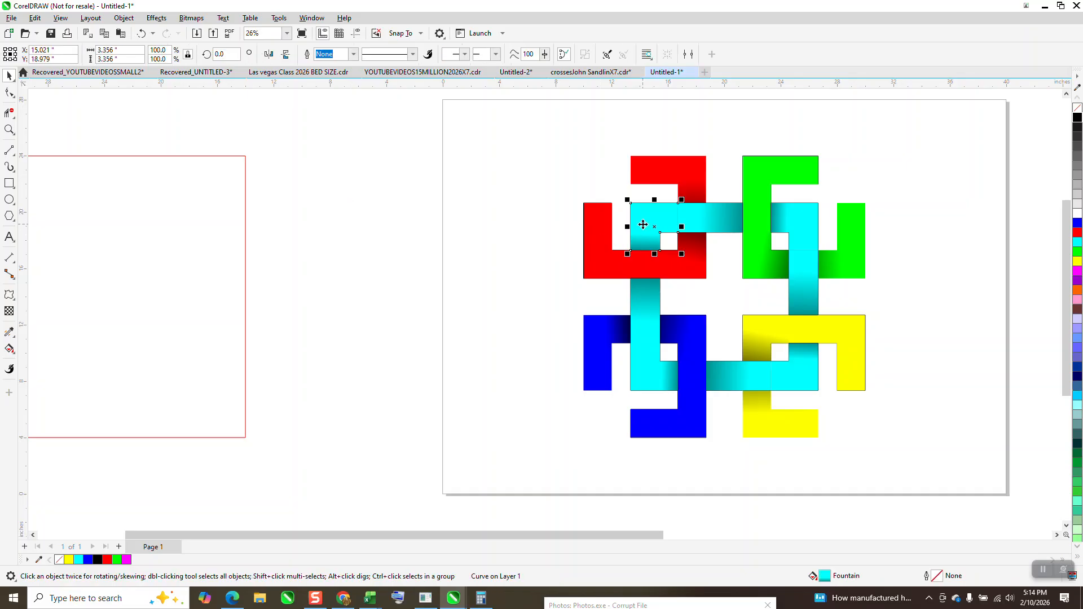
click(457, 113)
text(.01)
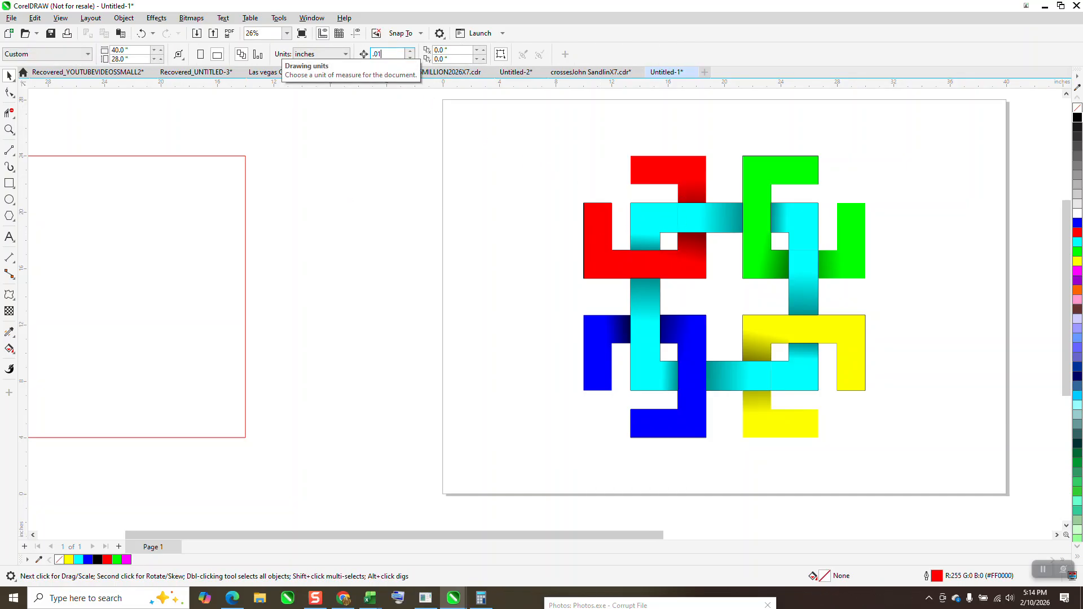
click(643, 220)
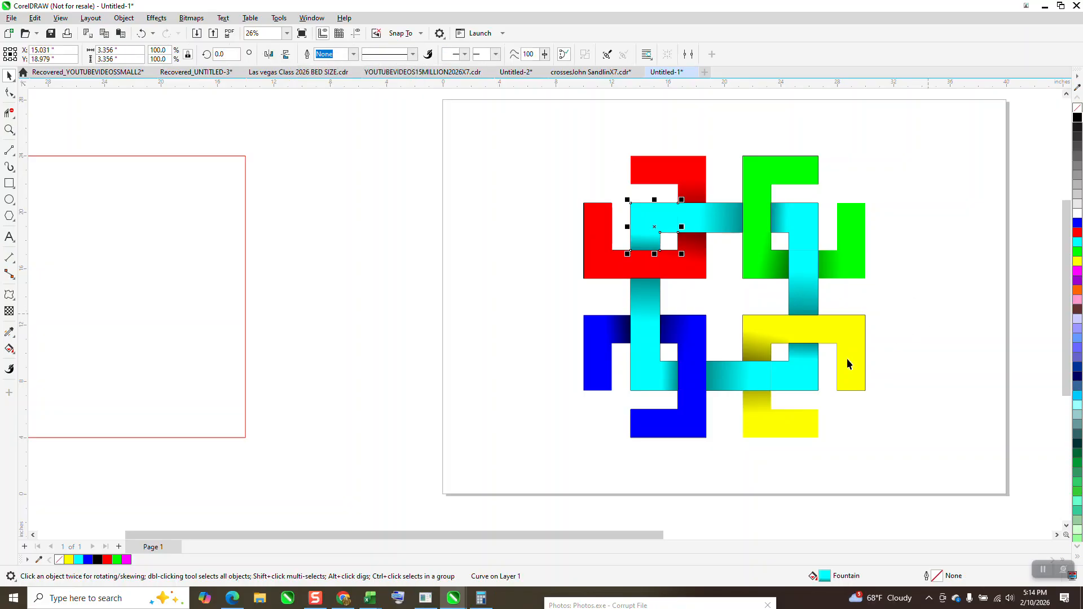
click(506, 228)
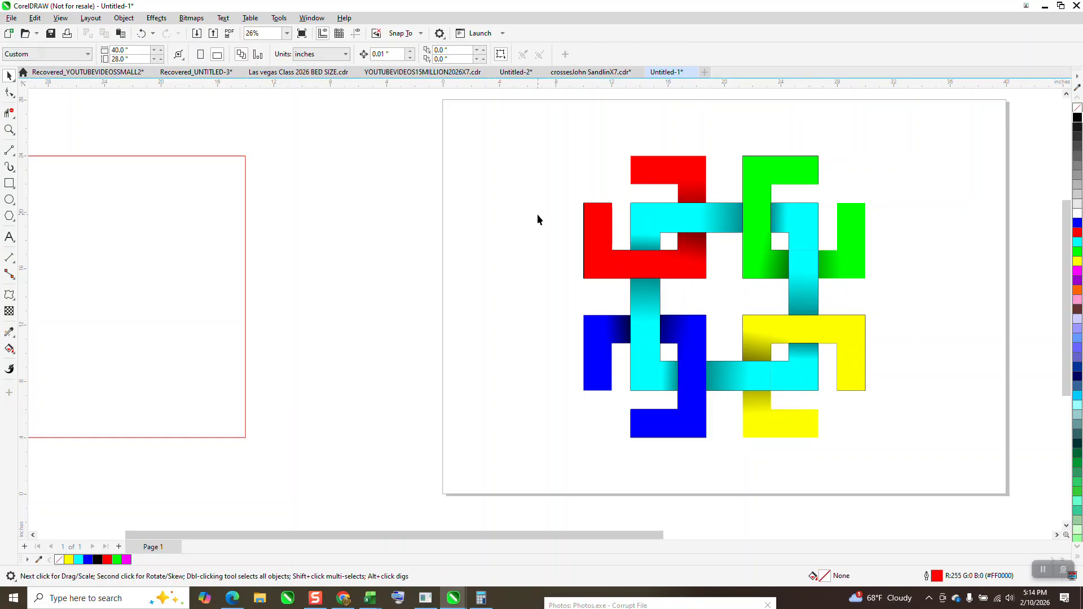
click(643, 228)
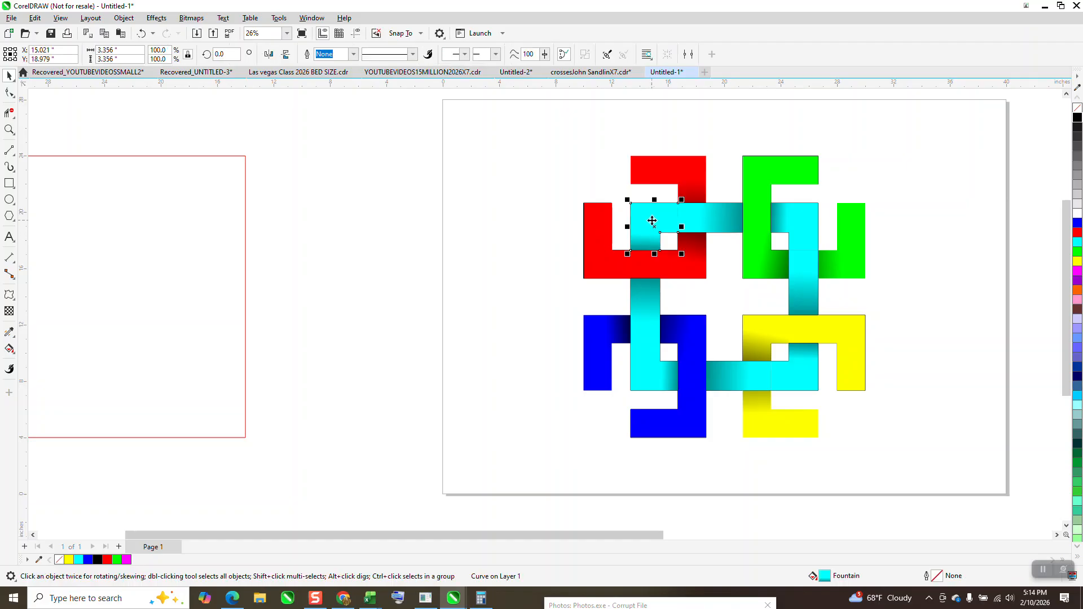
click(609, 176)
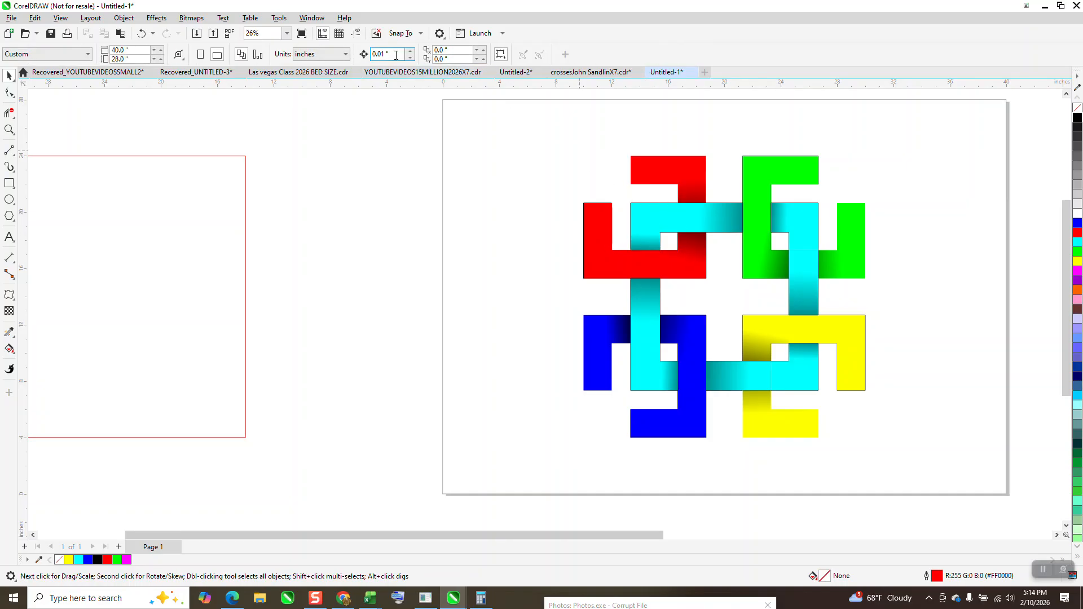
Move the upper-left cyan corner piece 20 inches left out of the knot and delete the outline beneath it
text(20)
click(652, 233)
key(Left)
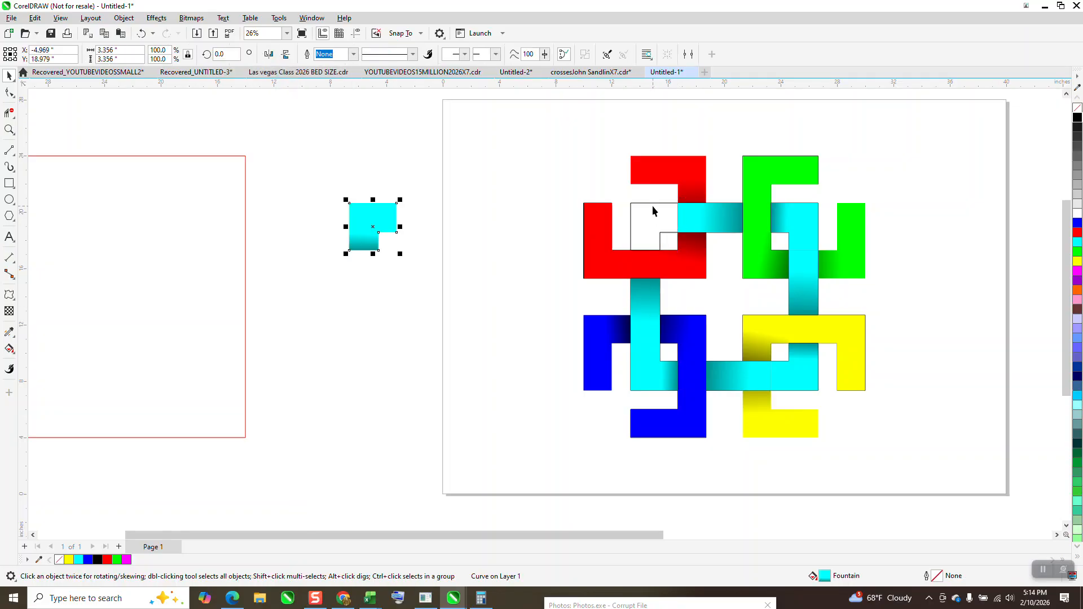
click(652, 205)
key(Escape)
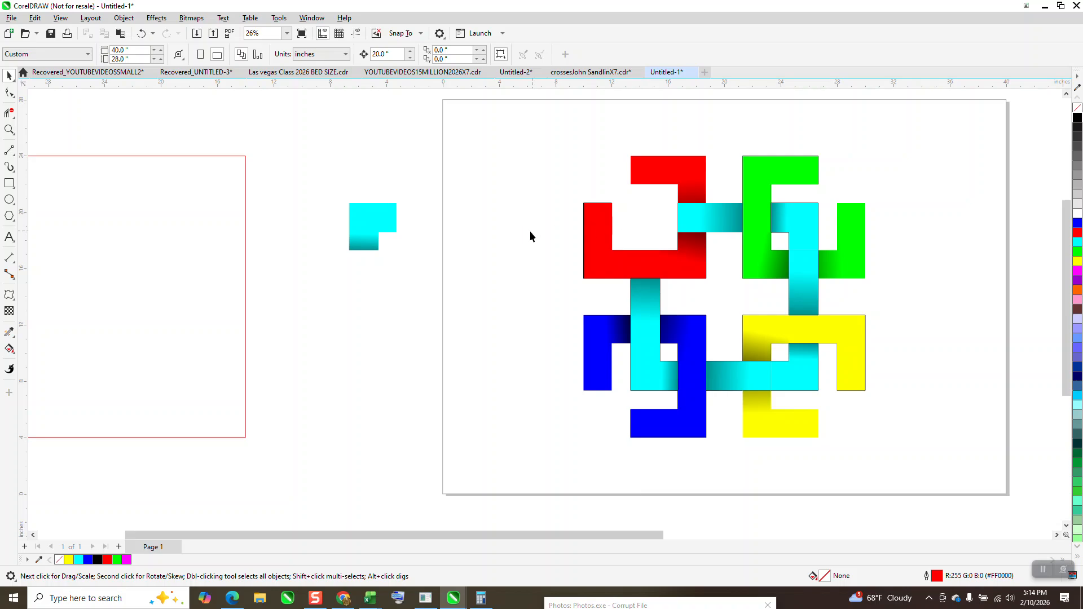
Move the upper cyan bar 20 inches down out of the knot and delete the leftover line at its left end
click(733, 215)
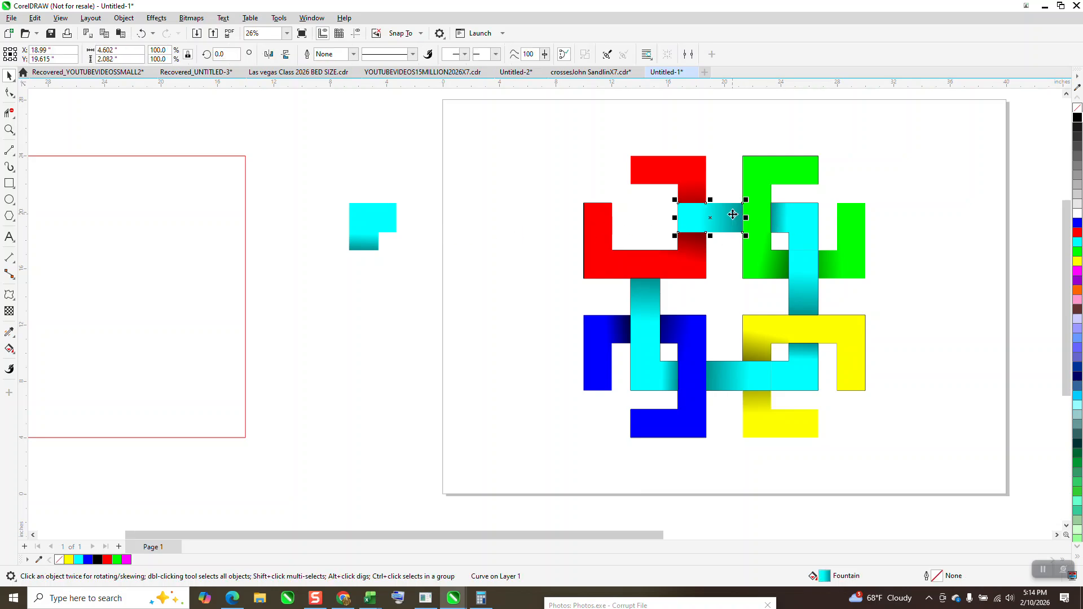
key(Down)
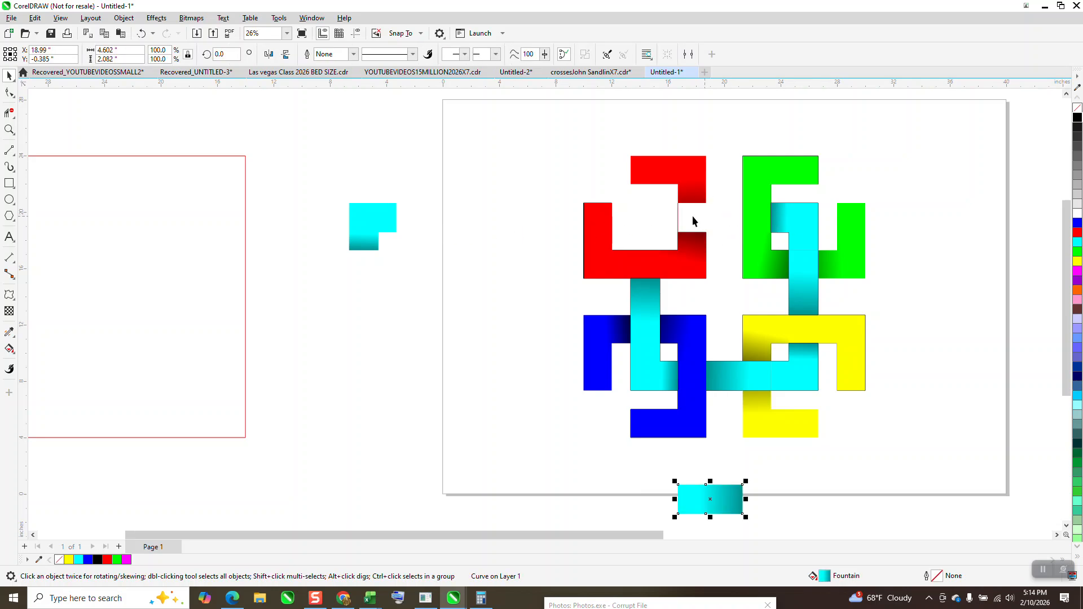
click(677, 213)
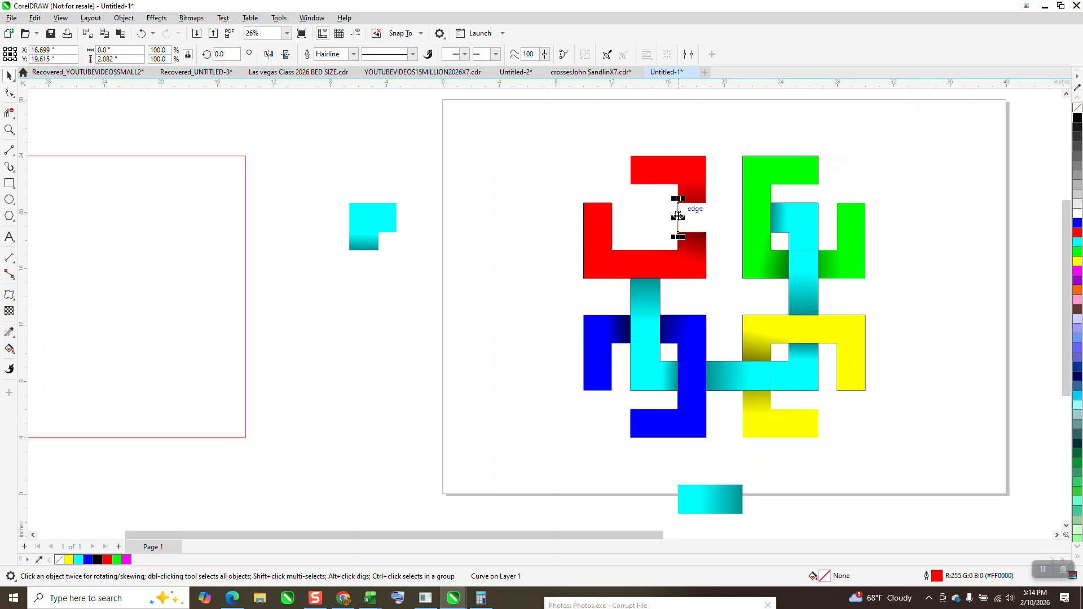
key(Delete)
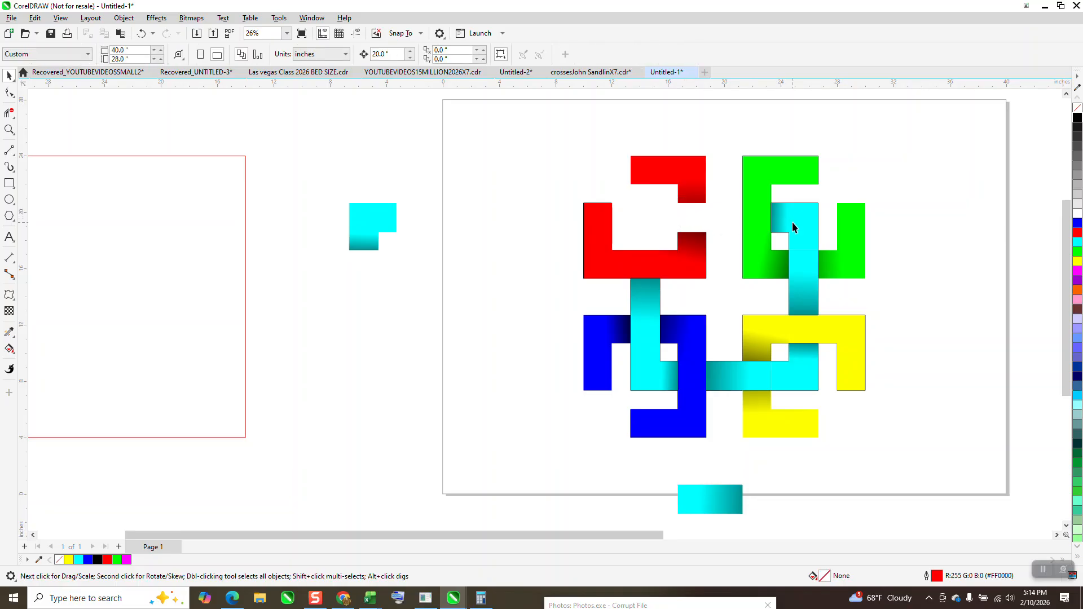
Return the cyan bar and the cyan corner piece to their places in the upper-left part of the knot
click(725, 485)
drag(725, 485, 725, 203)
click(385, 224)
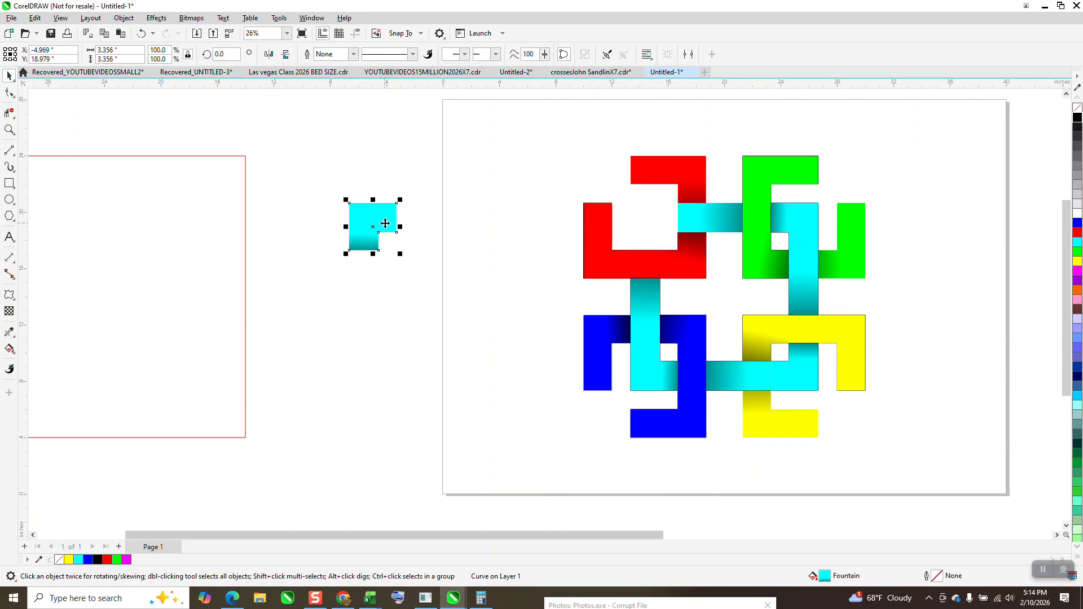
key(Right)
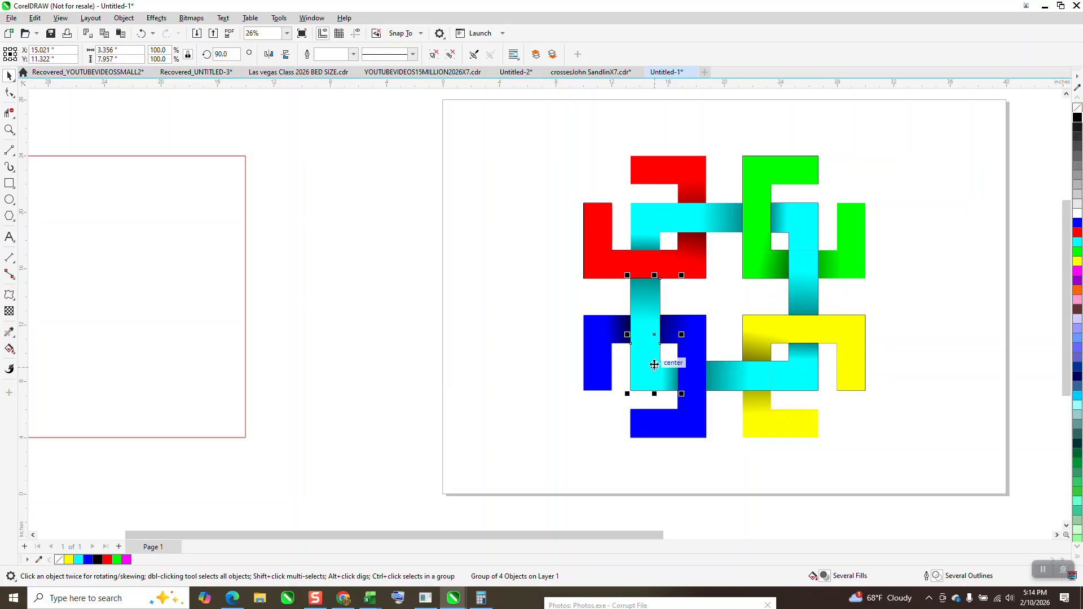
Move the lower-left cyan group 20 inches left out of the knot and ungroup it
key(Left)
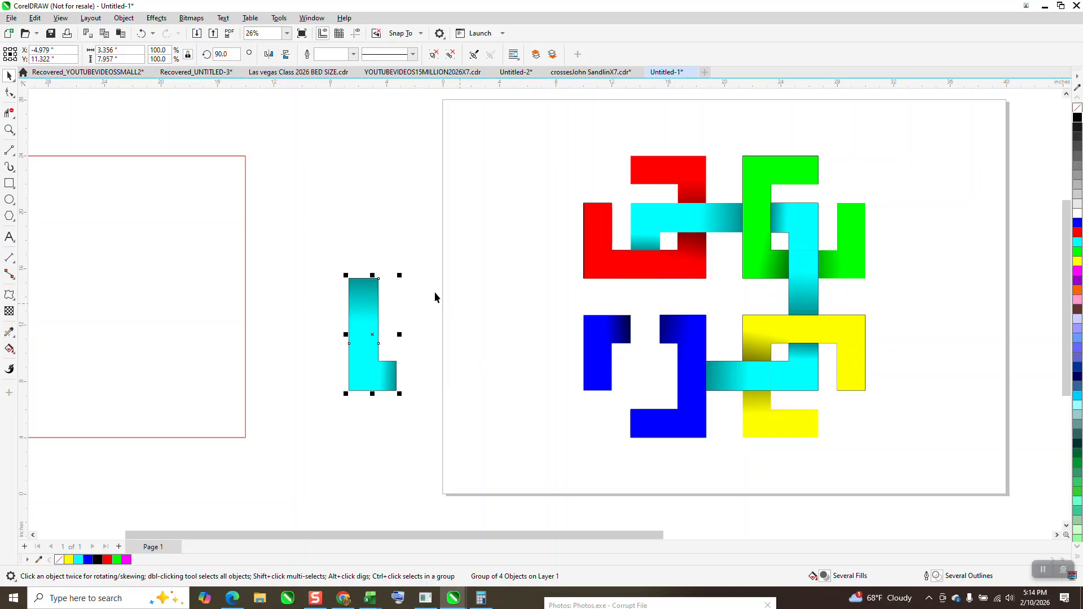
click(374, 291)
click(123, 17)
mouse_move(152, 213)
click(318, 223)
click(374, 289)
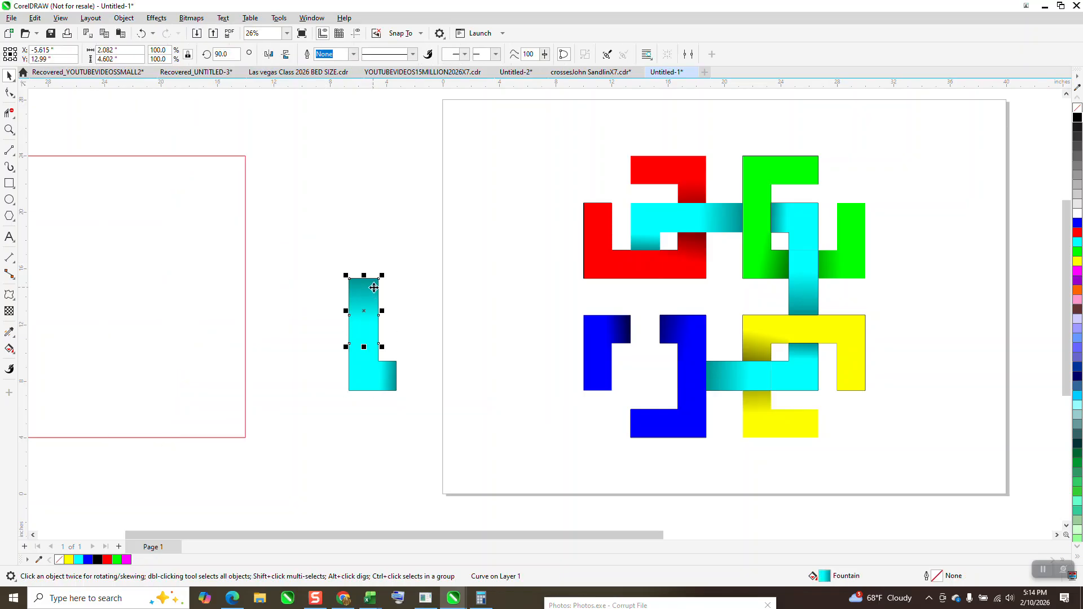
Return the two filled lower-left cyan pieces to the knot and delete the outlines left behind
drag(373, 289, 655, 289)
click(387, 375)
drag(386, 375, 668, 375)
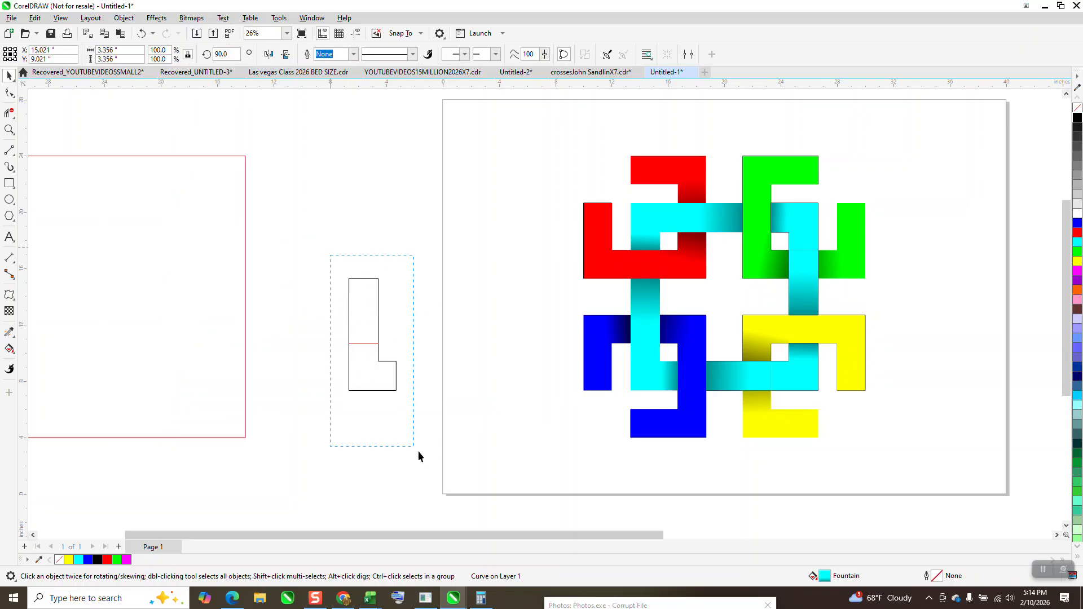
key(Delete)
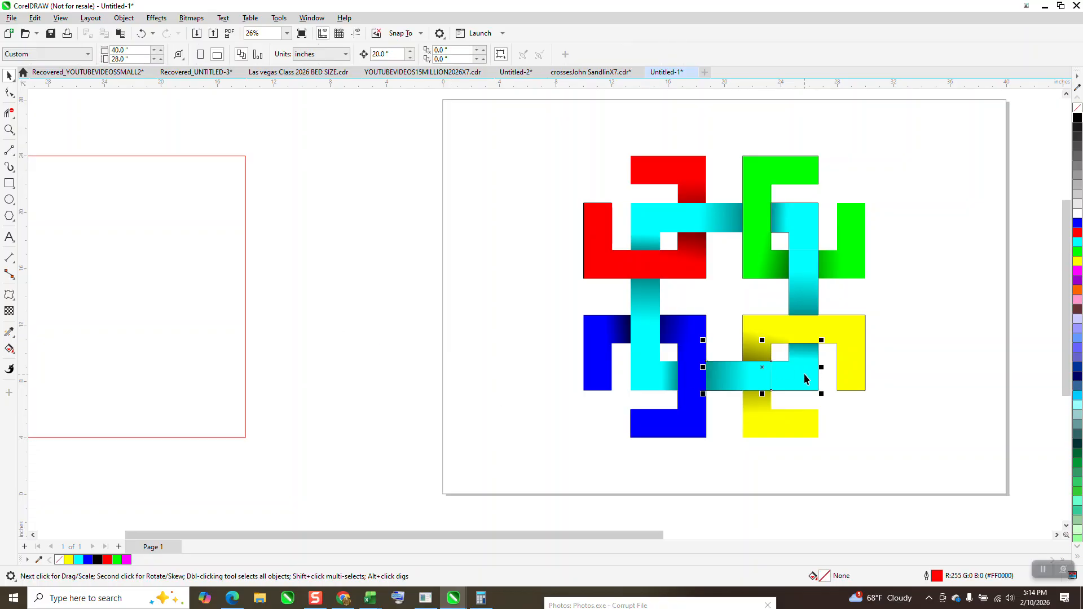
Move the lower-right cyan group 20 inches right out of the knot and ungroup it
click(804, 379)
key(Right)
scroll(744, 404, down, 2)
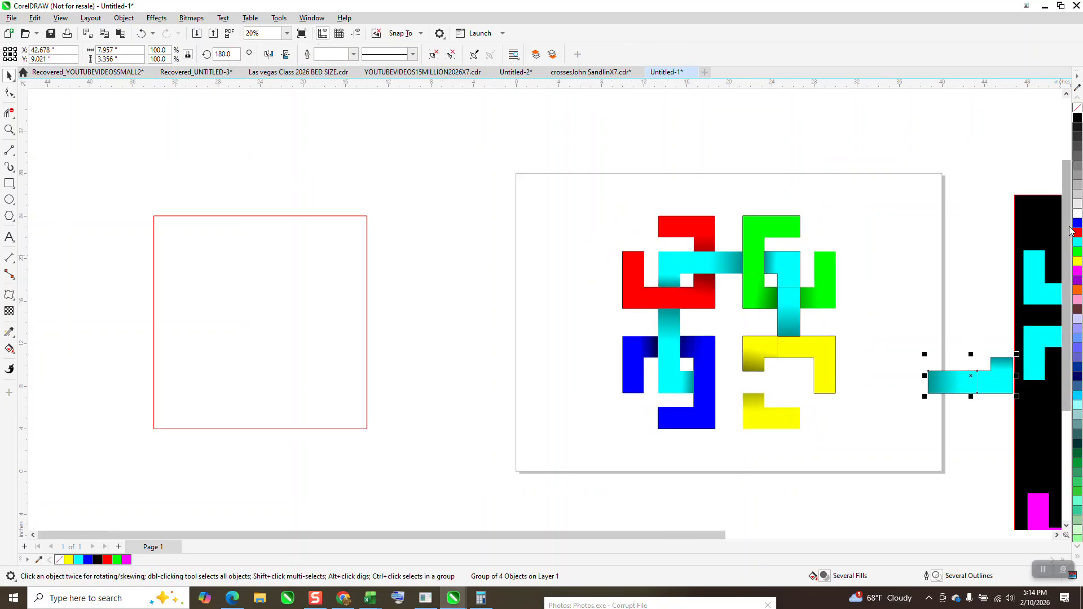
click(123, 18)
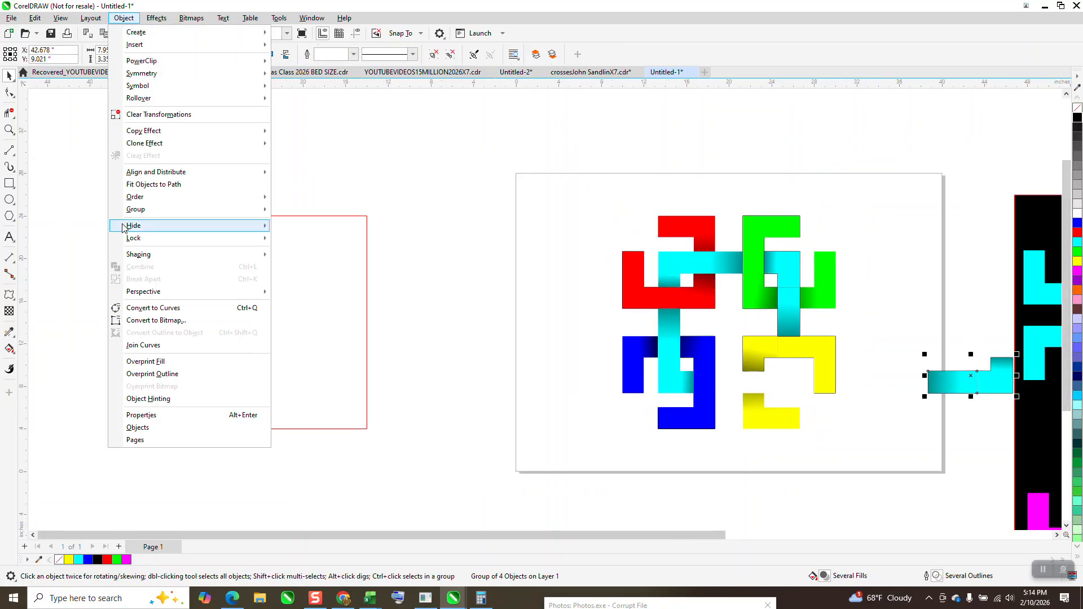
mouse_move(136, 215)
click(293, 232)
Return the two filled lower-right cyan pieces to the knot and delete the outline and red line left behind
click(950, 377)
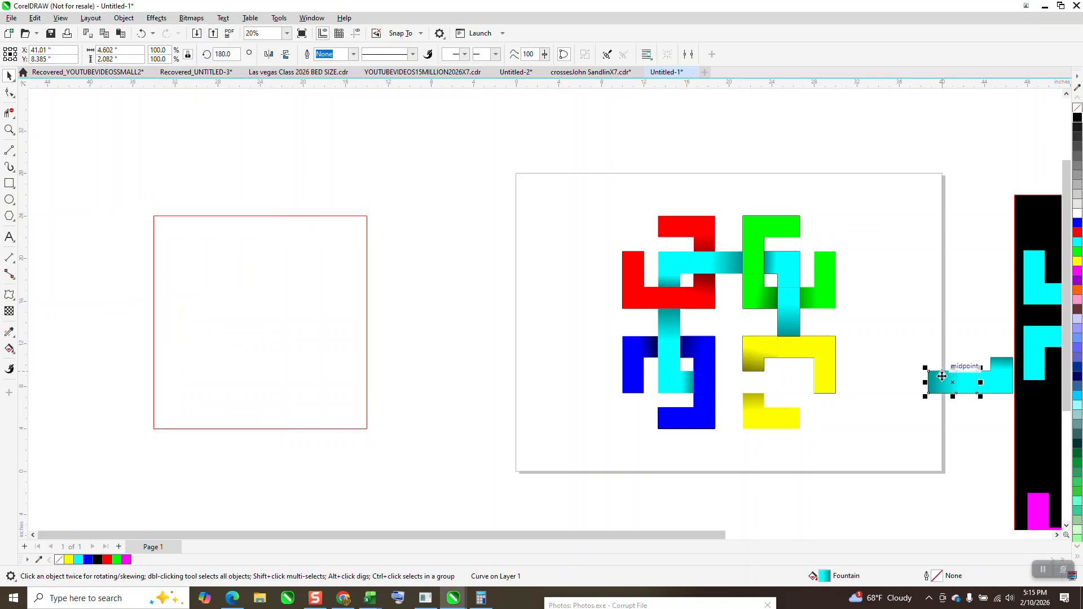
key(Left)
click(1000, 391)
key(Left)
click(955, 378)
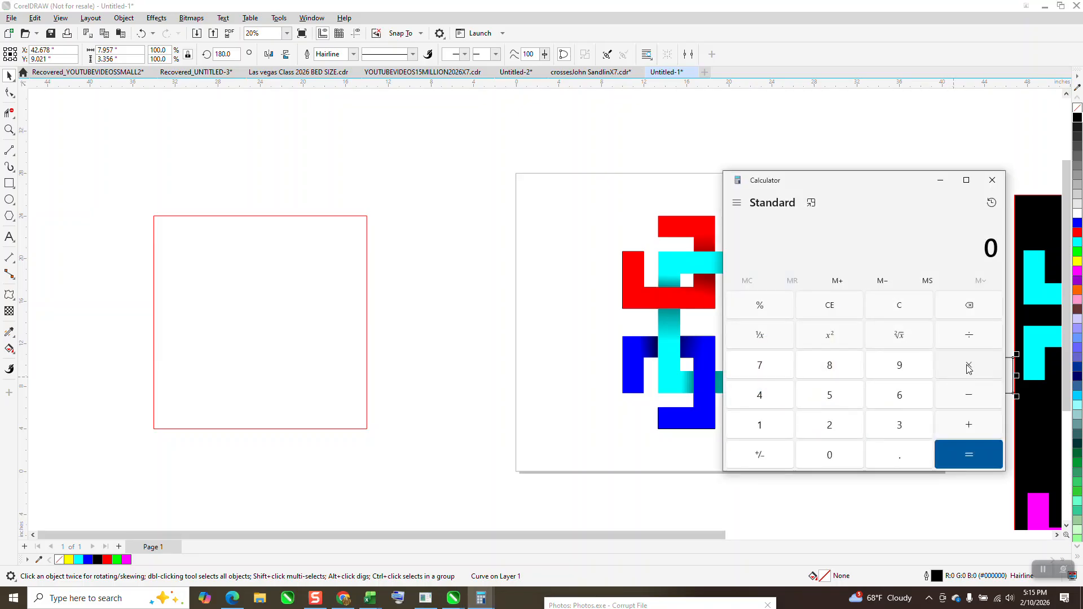
click(991, 180)
key(Delete)
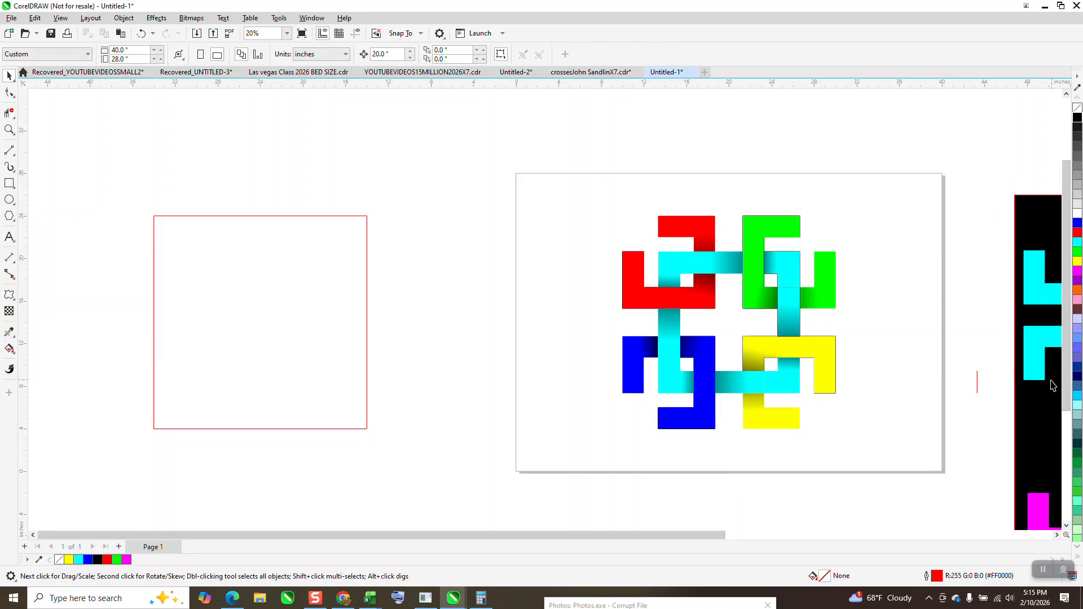
click(977, 384)
key(Delete)
Move the three filled green pieces 20 inches right, out of the knot
click(830, 282)
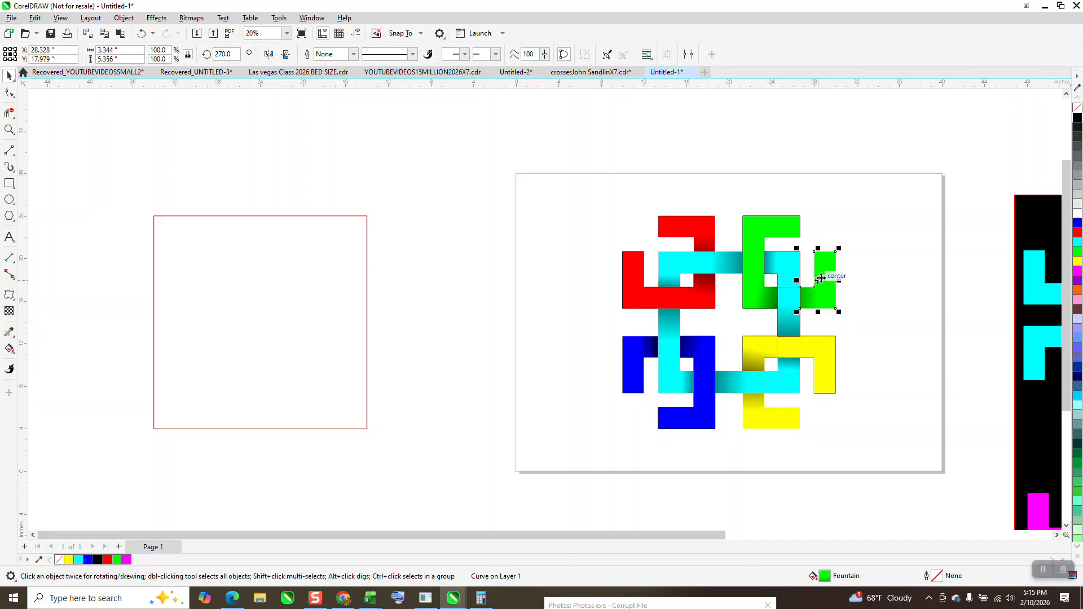
key(Right)
click(766, 295)
key(Right)
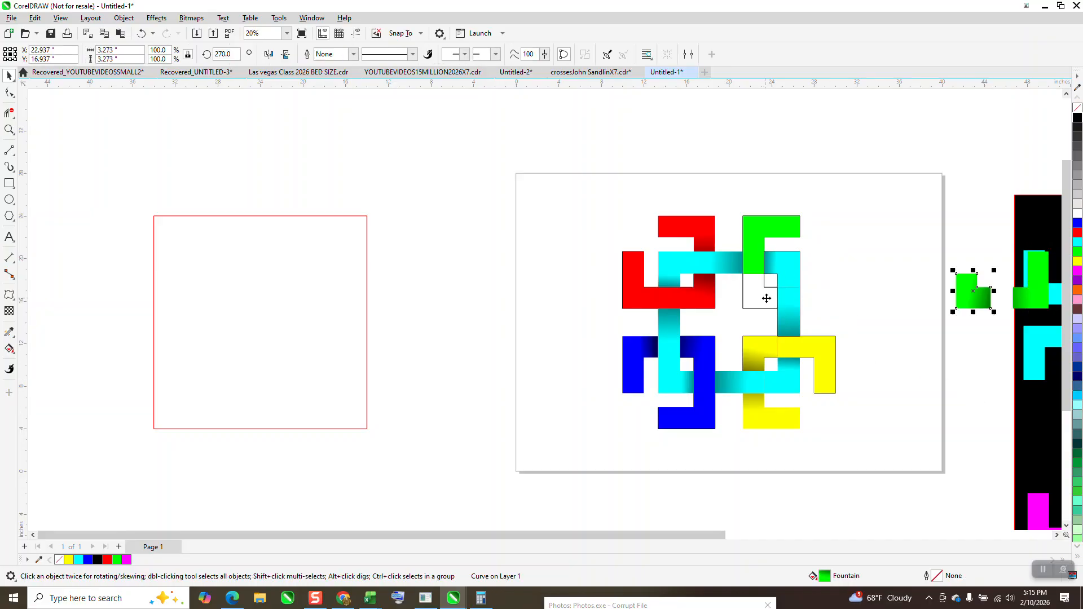
click(755, 245)
key(Right)
Delete the black outline and the short red line left where the green pieces were
scroll(784, 288, down, 1)
click(794, 239)
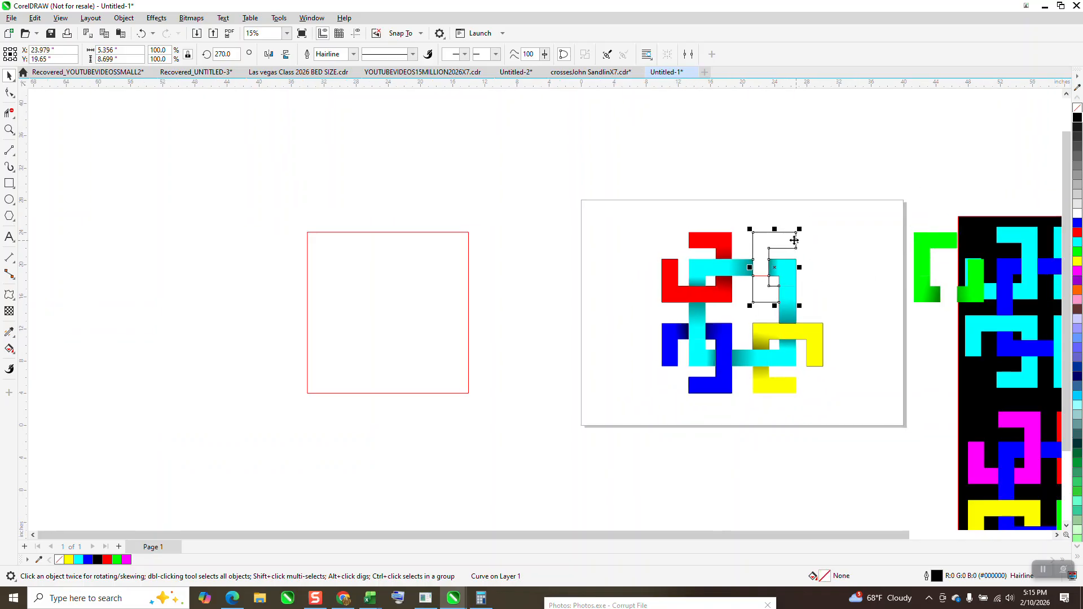
key(Delete)
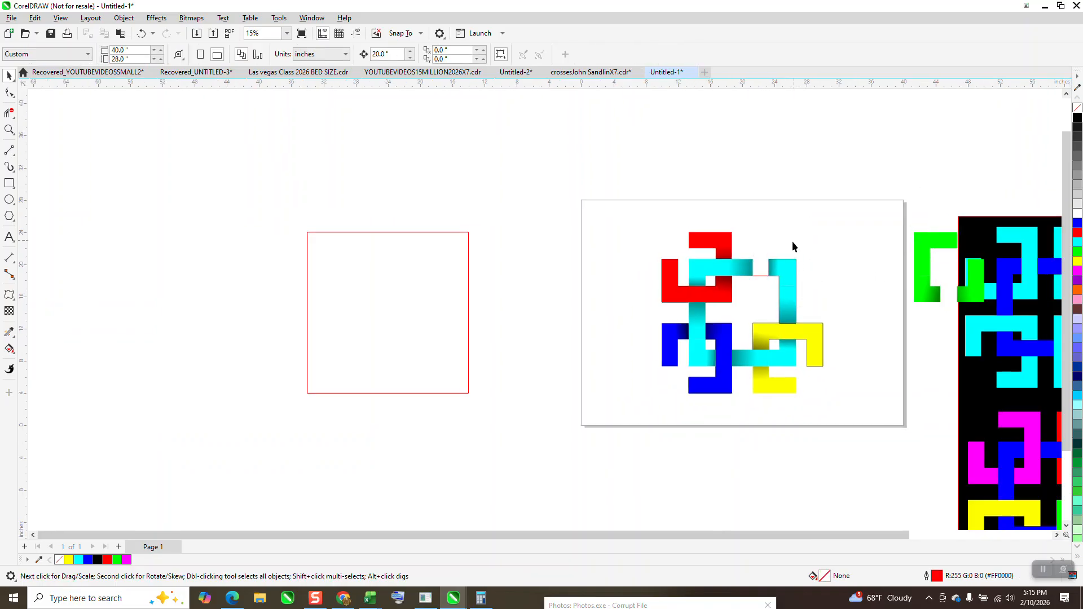
click(763, 276)
key(Delete)
Return the three filled green pieces together to their place in the knot
click(790, 282)
drag(901, 228, 826, 306)
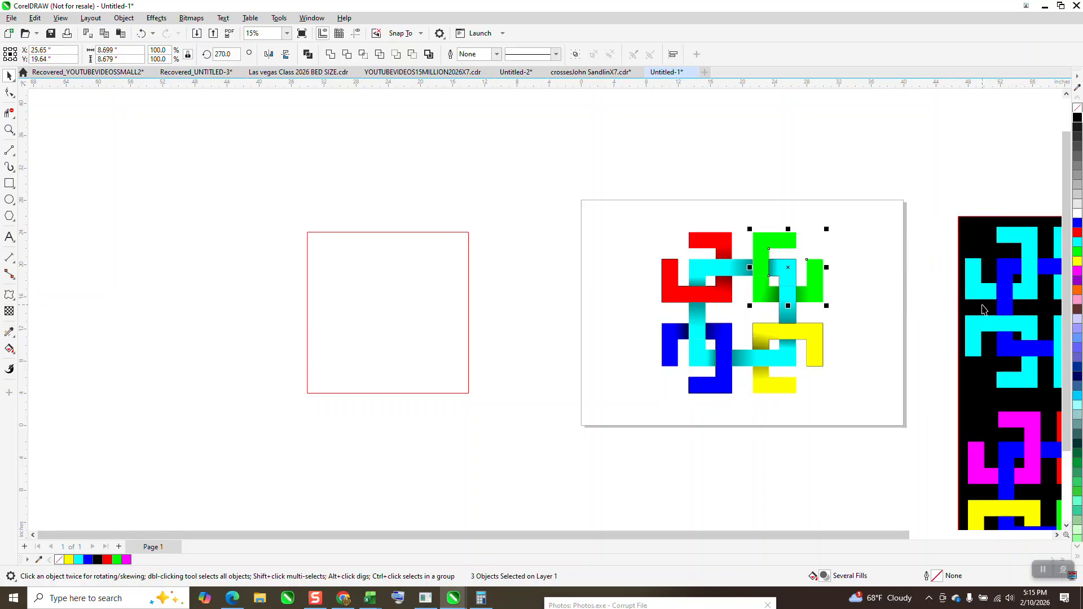
click(846, 336)
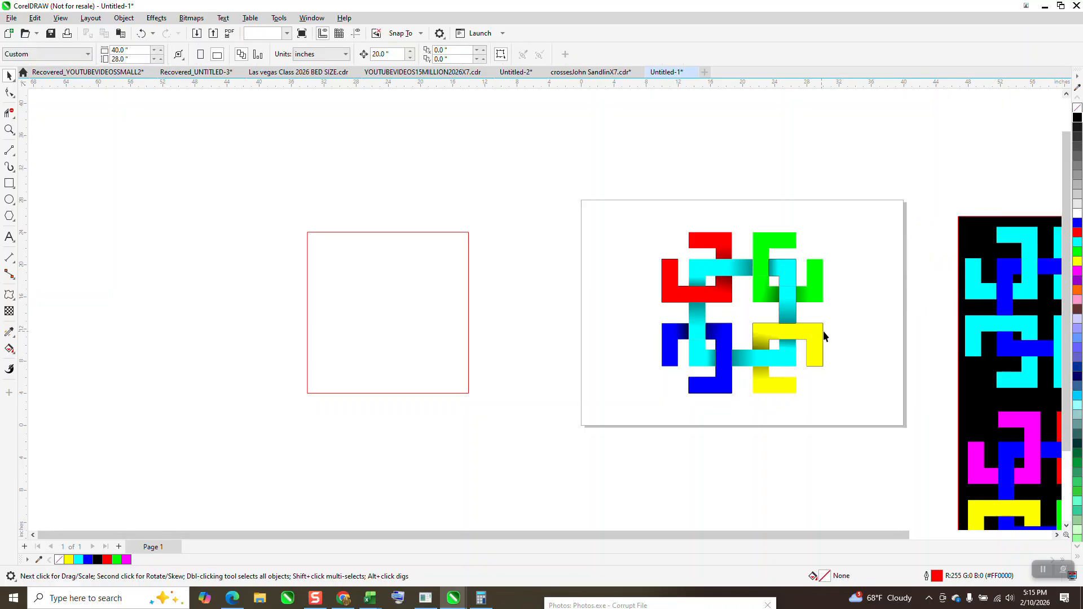
Move the two upper filled yellow pieces 20 inches right and delete the black outline and short red line left behind
click(823, 332)
key(Right)
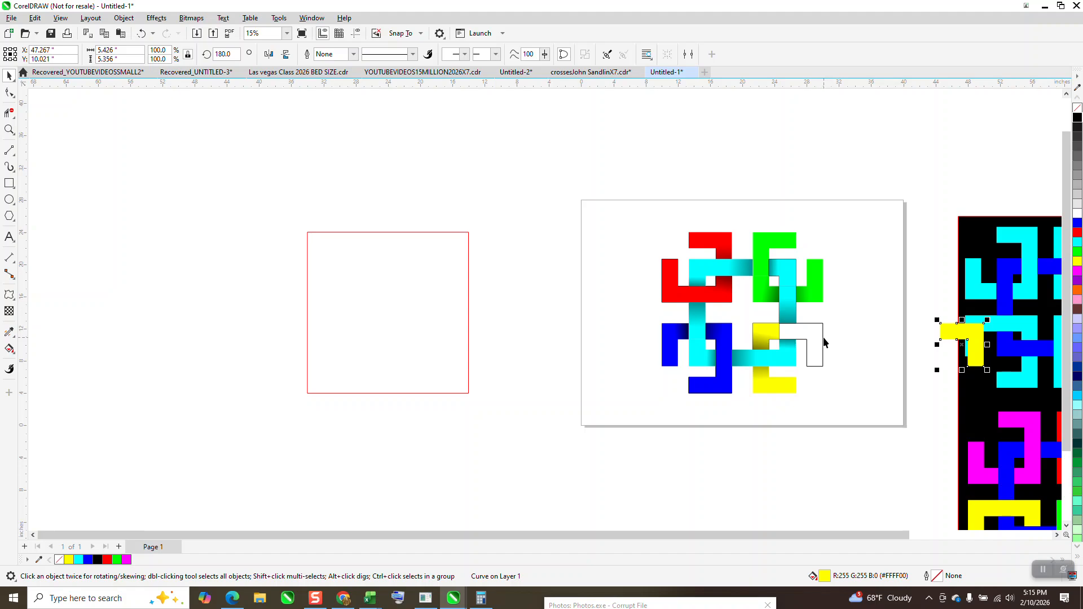
click(823, 336)
key(Delete)
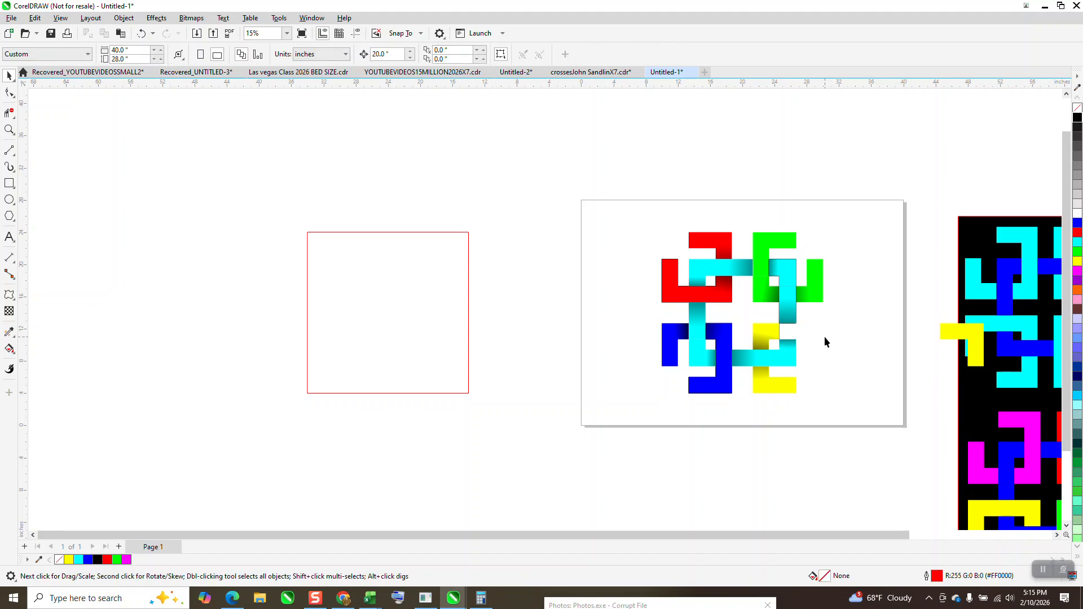
click(780, 333)
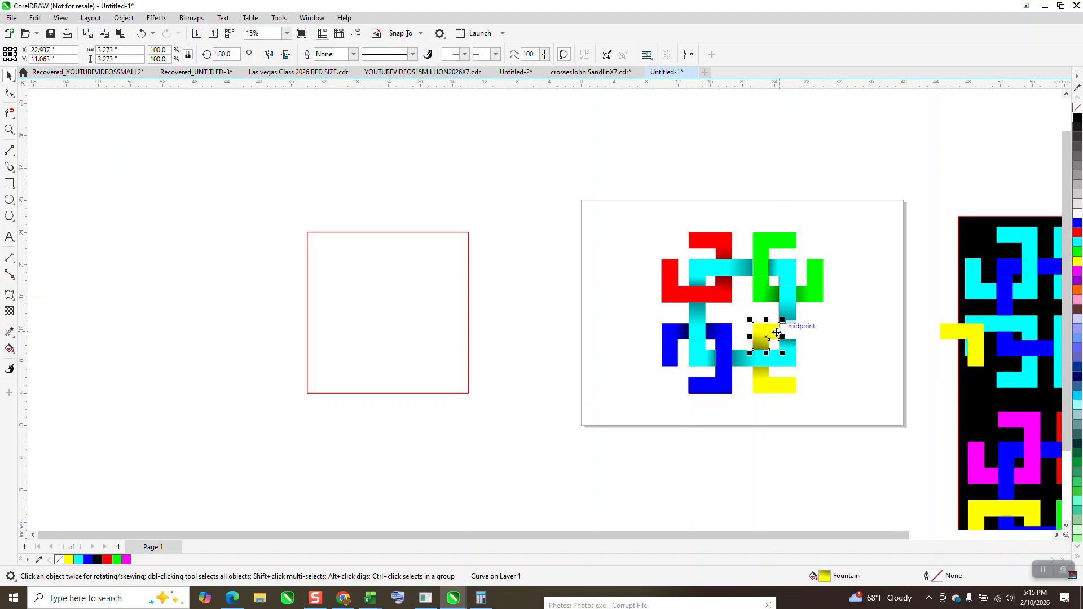
key(Right)
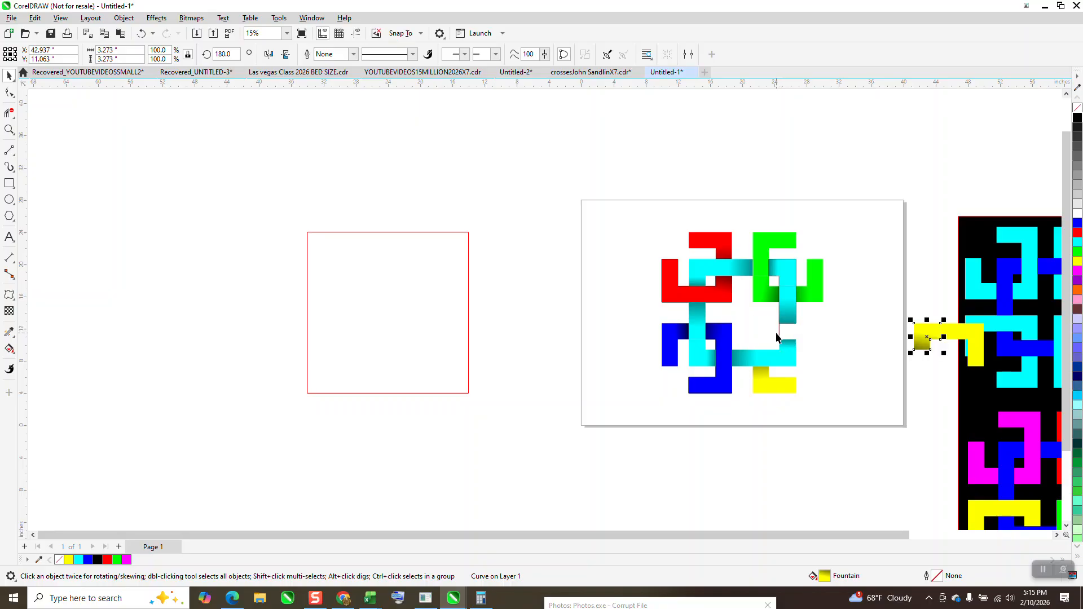
click(781, 333)
key(Escape)
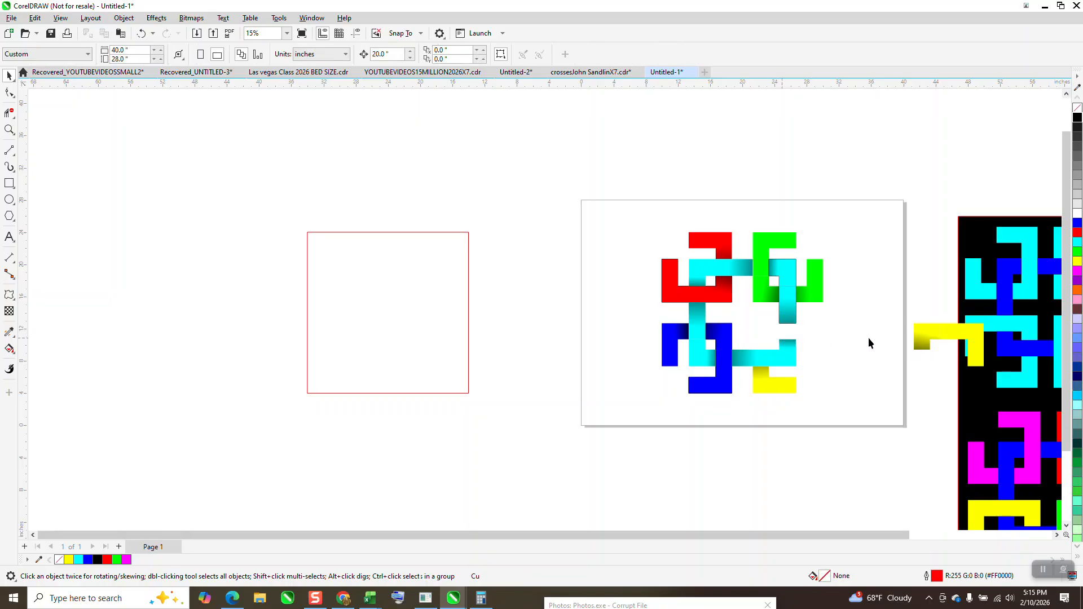
Return the shaded yellow piece and the plain yellow piece to their places in the knot
click(921, 339)
key(Down)
key(Down)
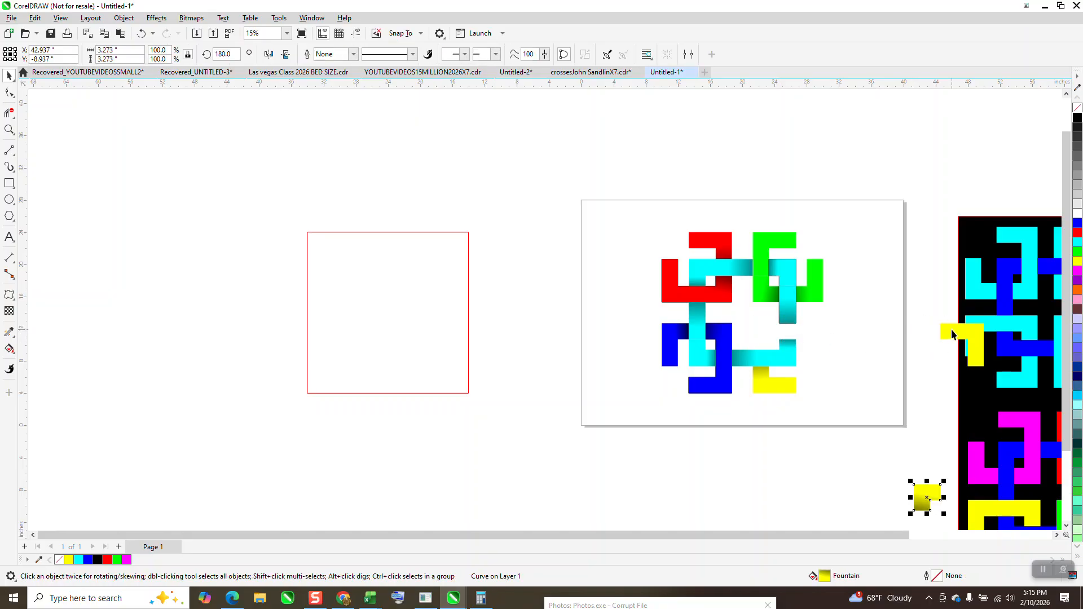
key(Up)
key(Left)
click(959, 339)
key(Left)
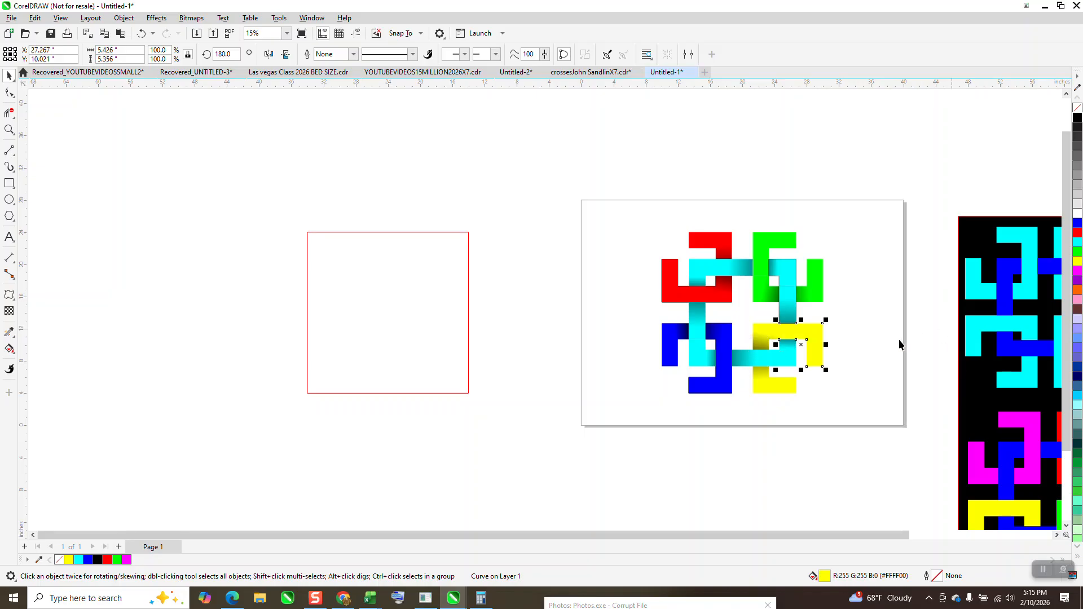
Move the grouped upper-right cyan corner 20 inches left of its place in the knot and ungroup it
click(797, 275)
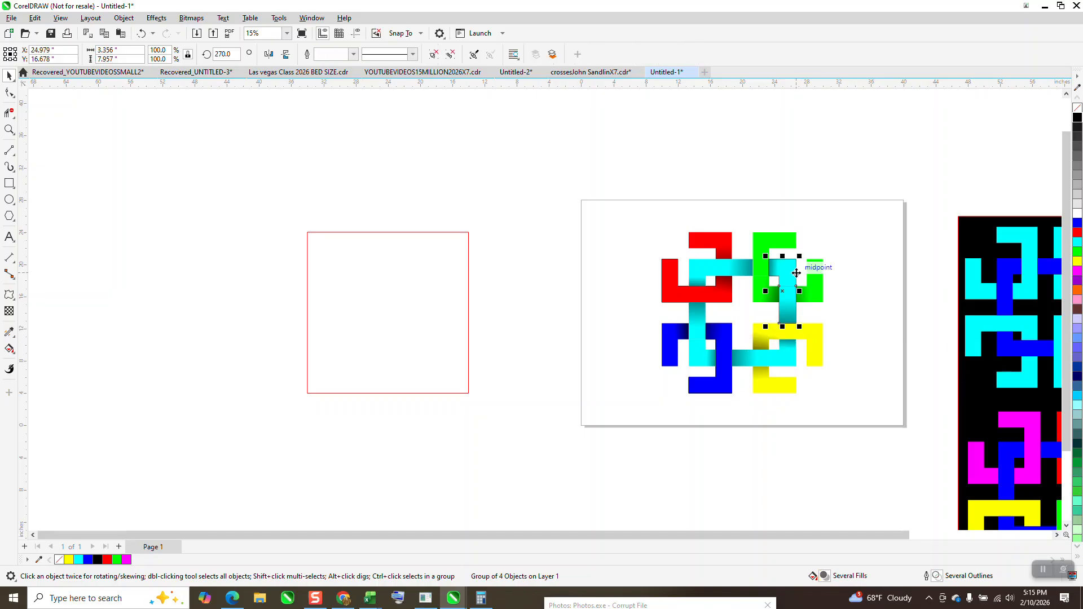
key(Right)
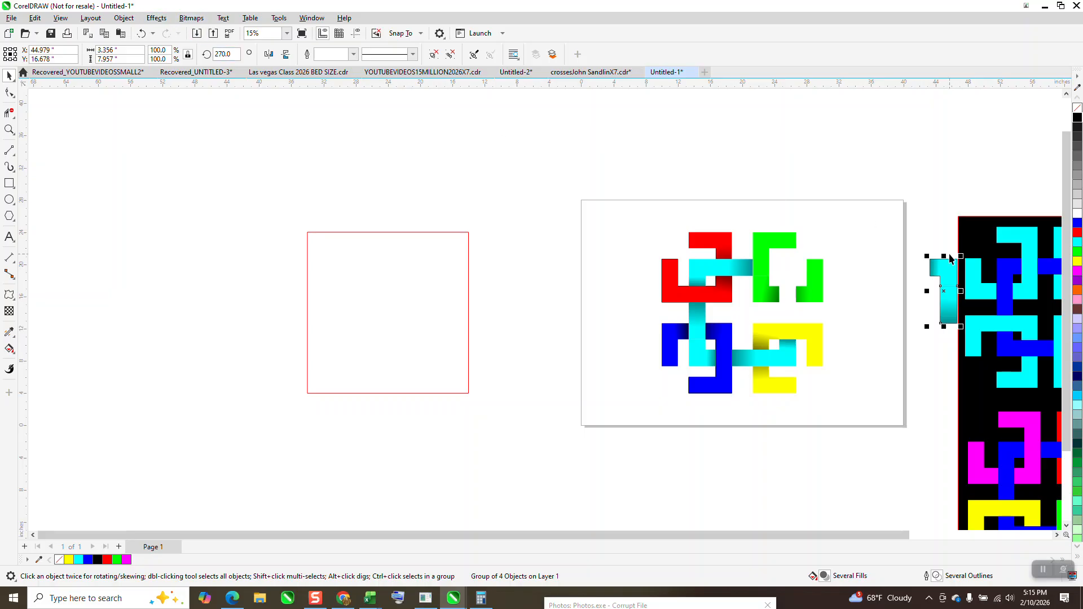
key(Left)
key(Left)
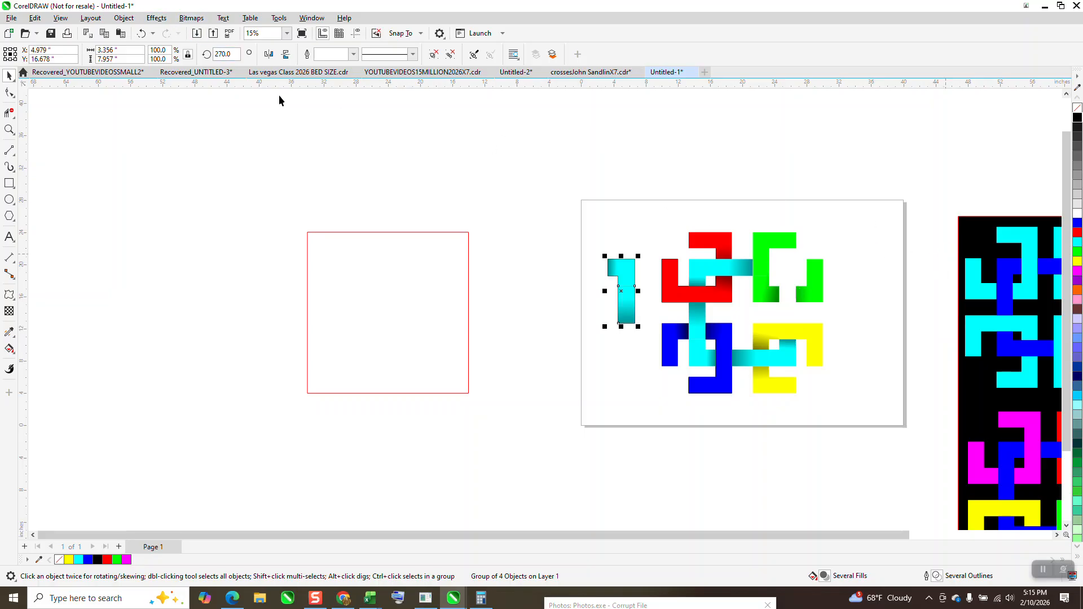
click(125, 19)
mouse_move(152, 212)
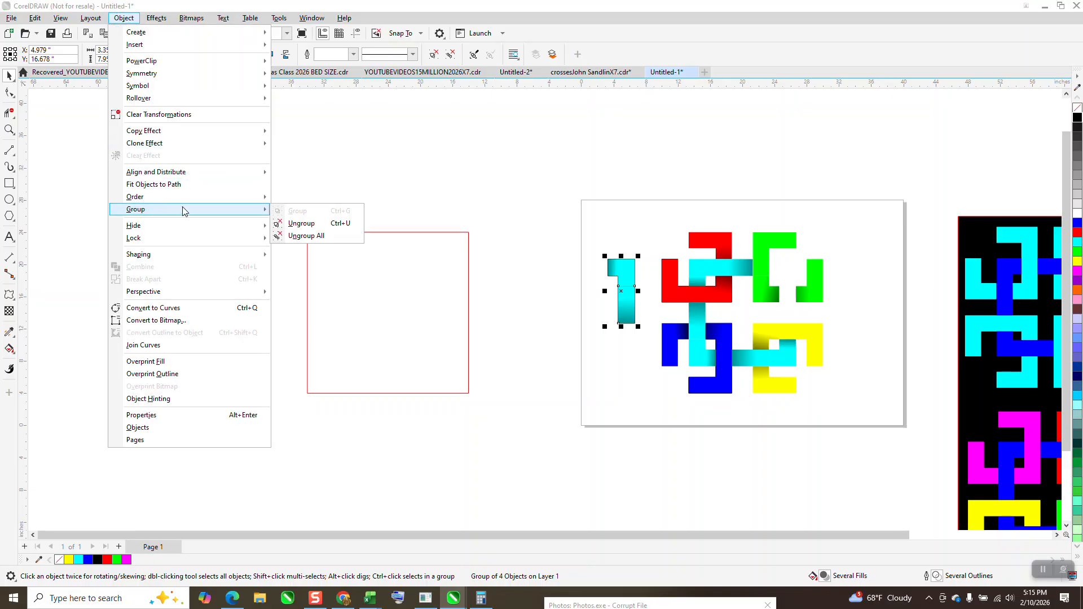
click(314, 224)
key(Escape)
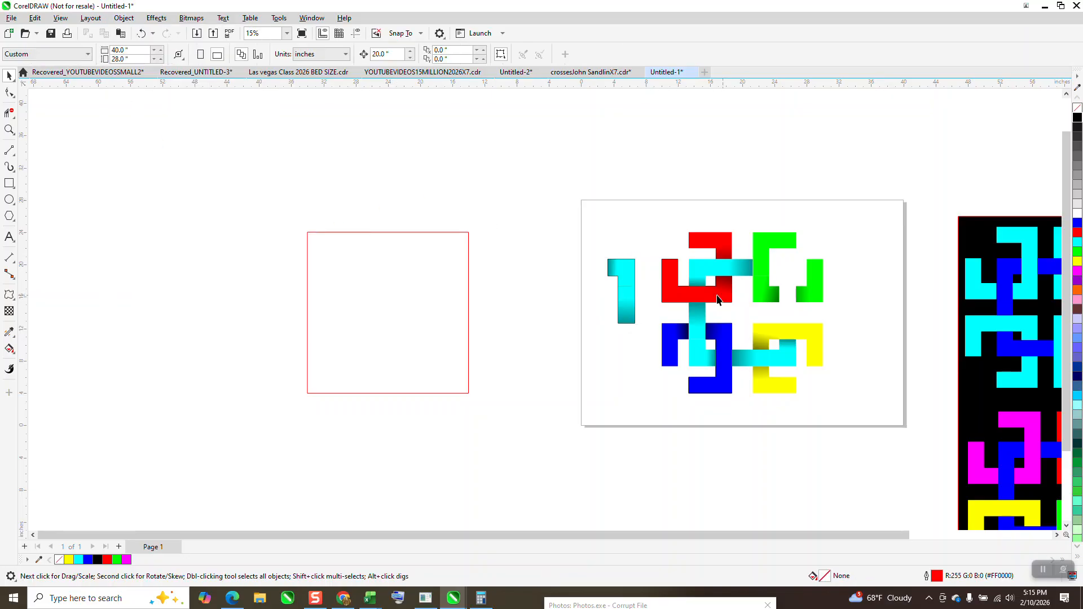
Return the two filled upper-right cyan pieces to the knot and delete the outline and red line left behind
click(624, 280)
key(Right)
click(624, 298)
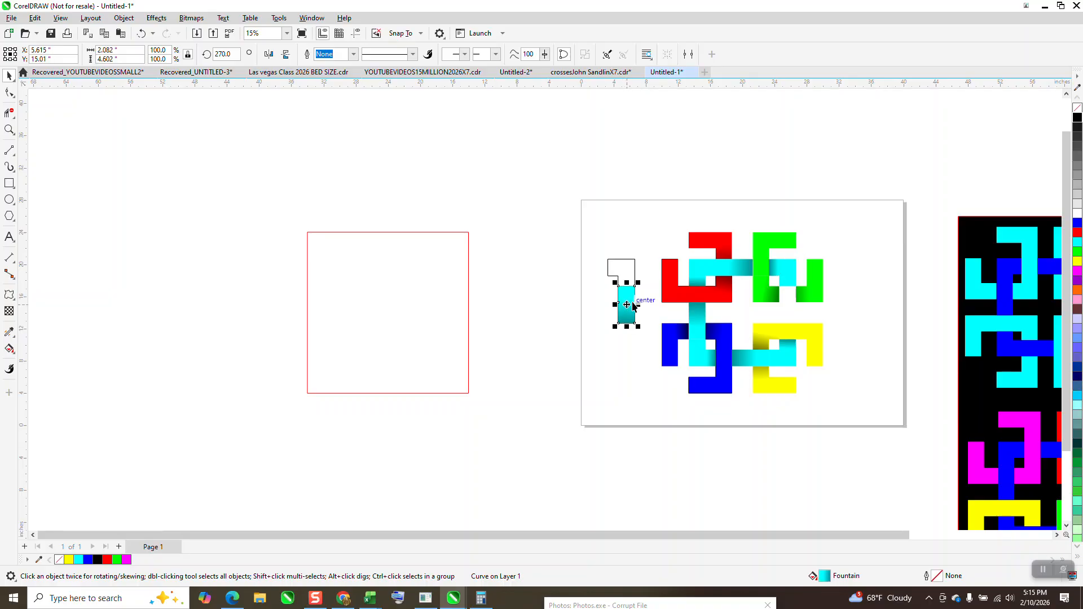
key(Right)
drag(588, 225, 656, 357)
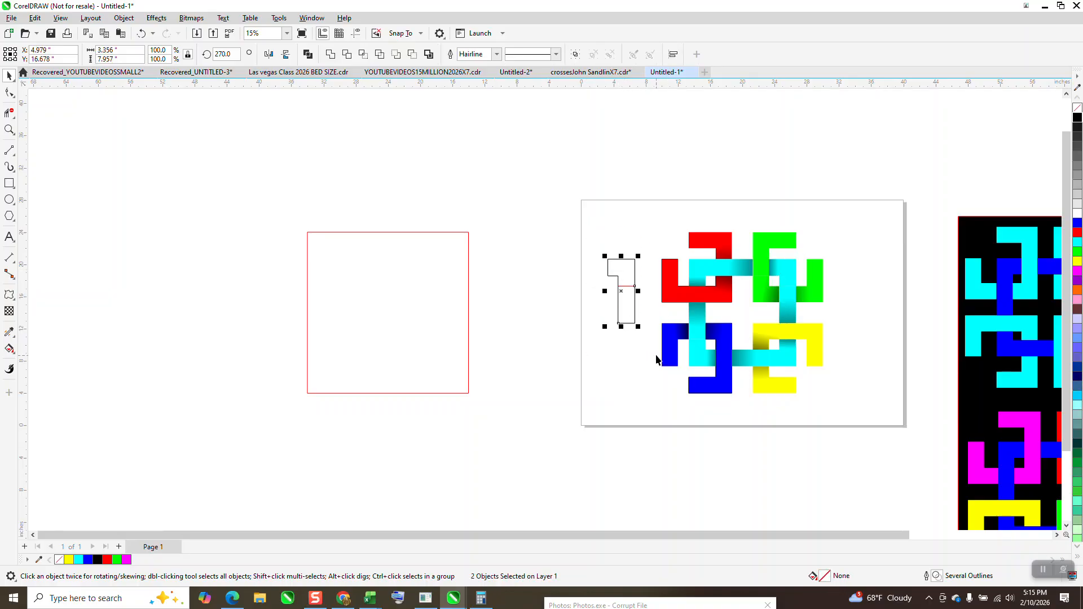
key(Delete)
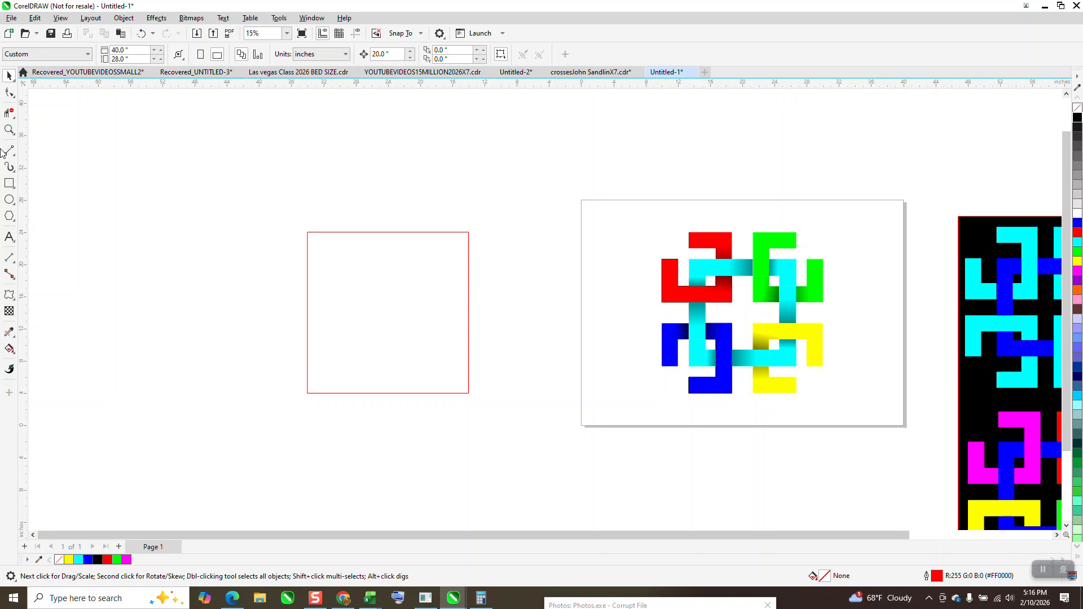
Draw a black-filled rectangle about 33.4 by 23.3 inches around the knot and place it behind the pieces
click(9, 183)
drag(597, 222, 866, 410)
click(1078, 117)
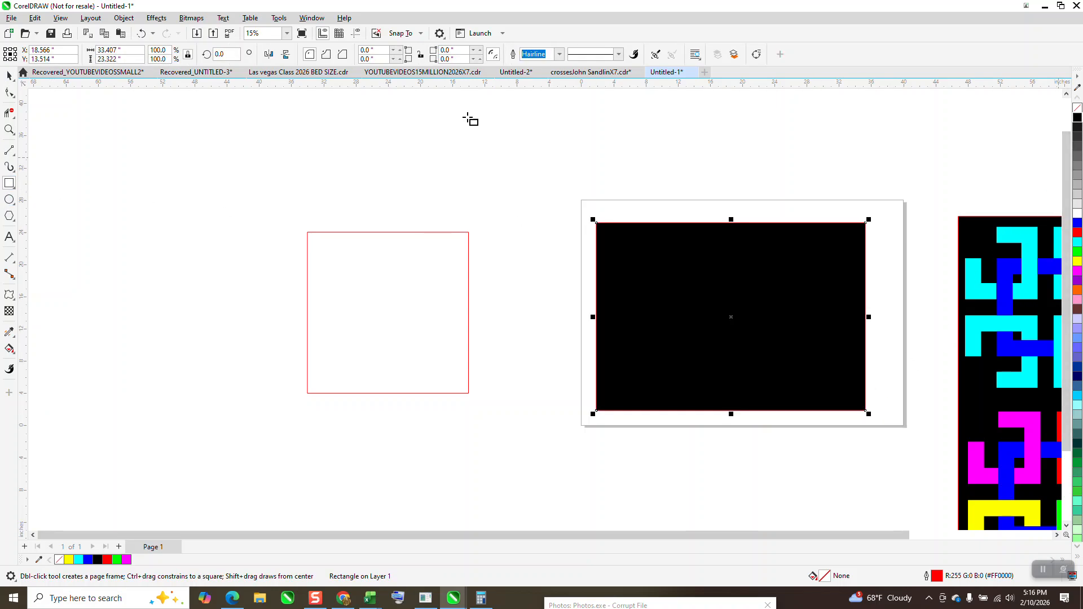
click(124, 18)
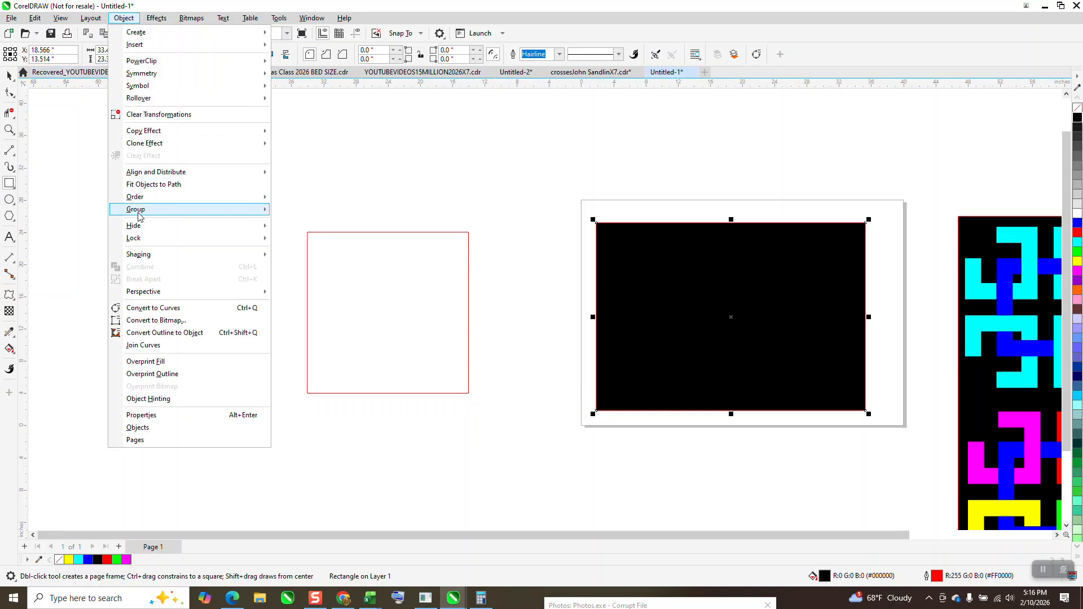
click(307, 213)
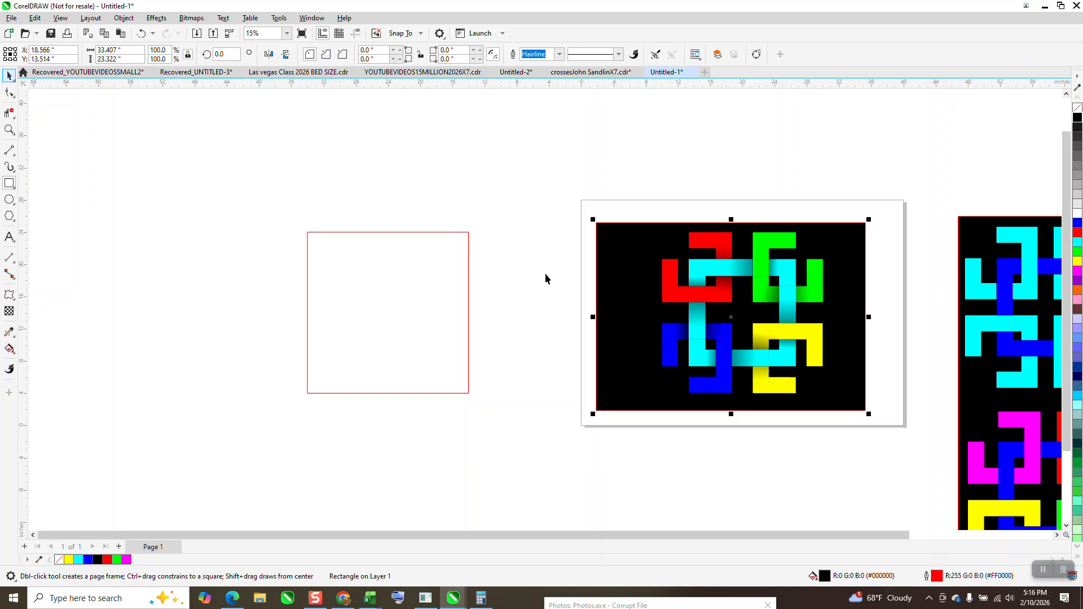
Try to nudge the lower-left cyan corner piece up against the cyan bar above it
drag(653, 320, 781, 411)
click(9, 129)
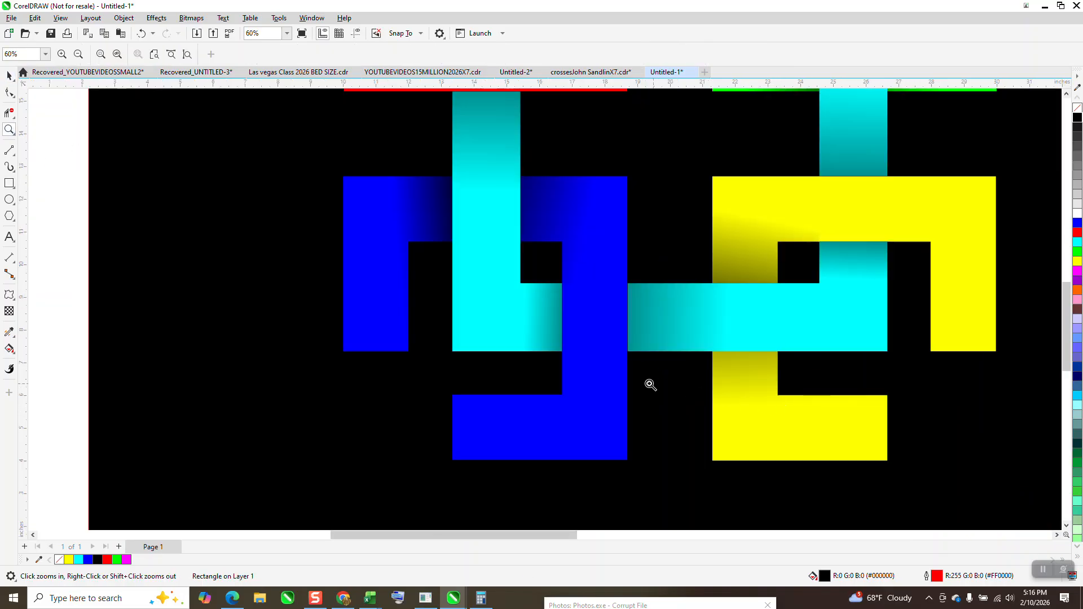
scroll(537, 373, down, 2)
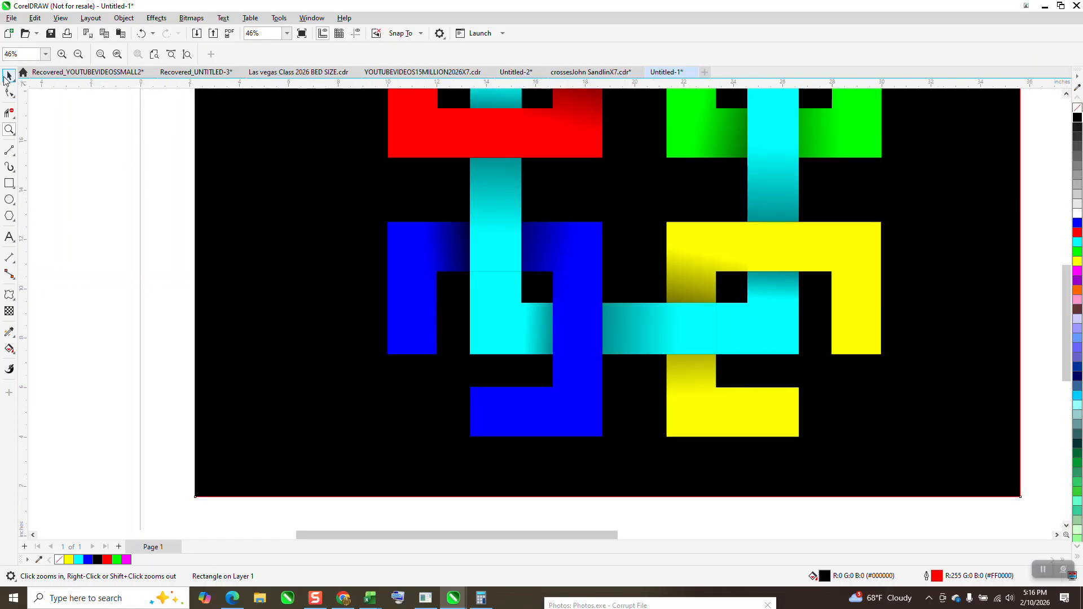
key(space)
click(503, 290)
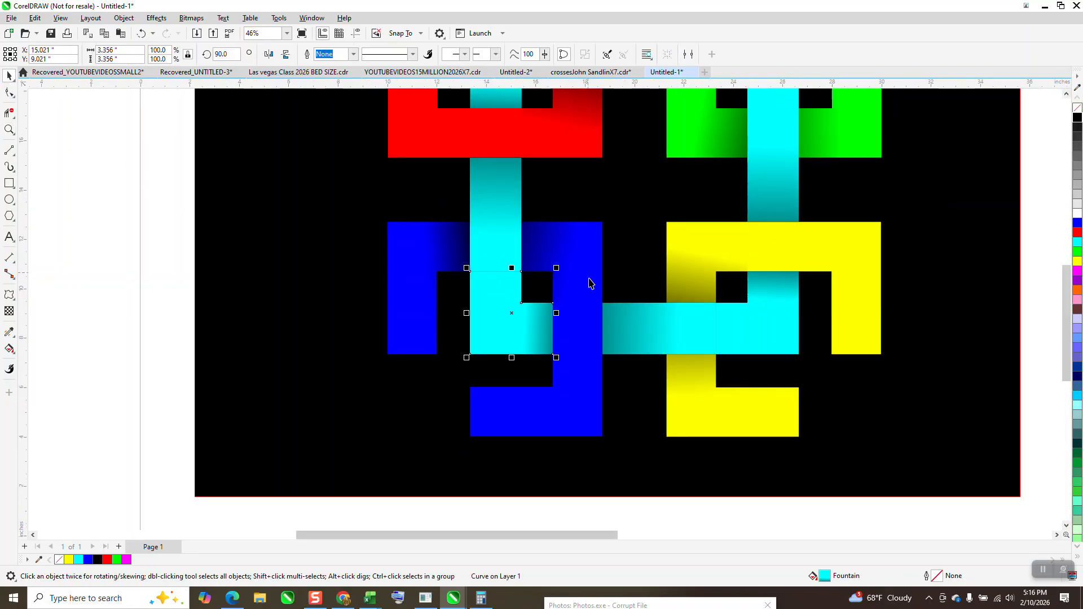
key(Delete)
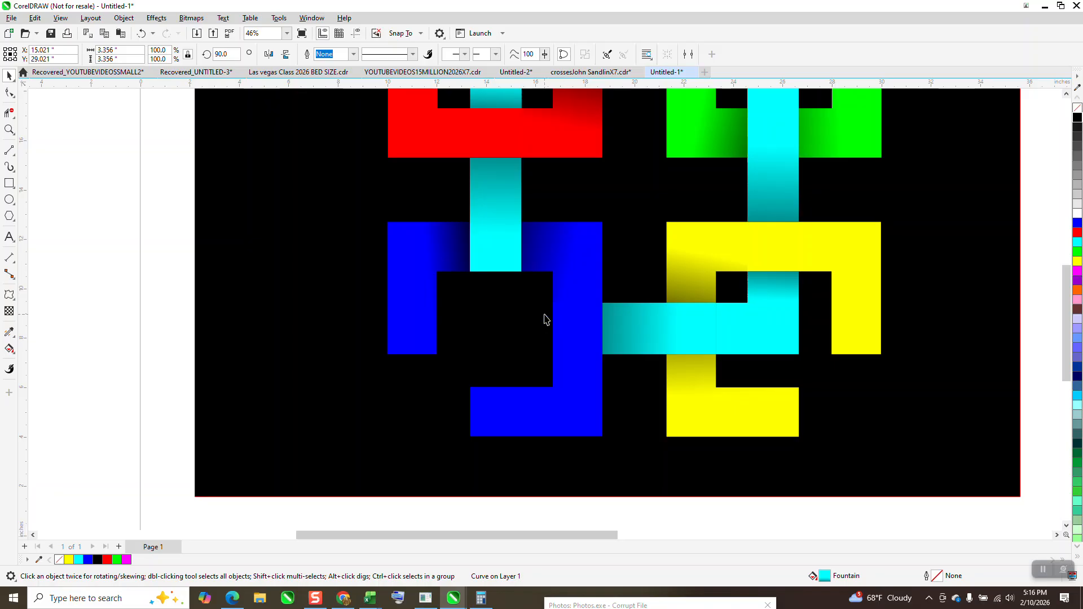
key(ctrl+z)
Set the nudge distance to 0.01 inches and nudge the lower-left cyan corner piece up once to close its seam
click(121, 213)
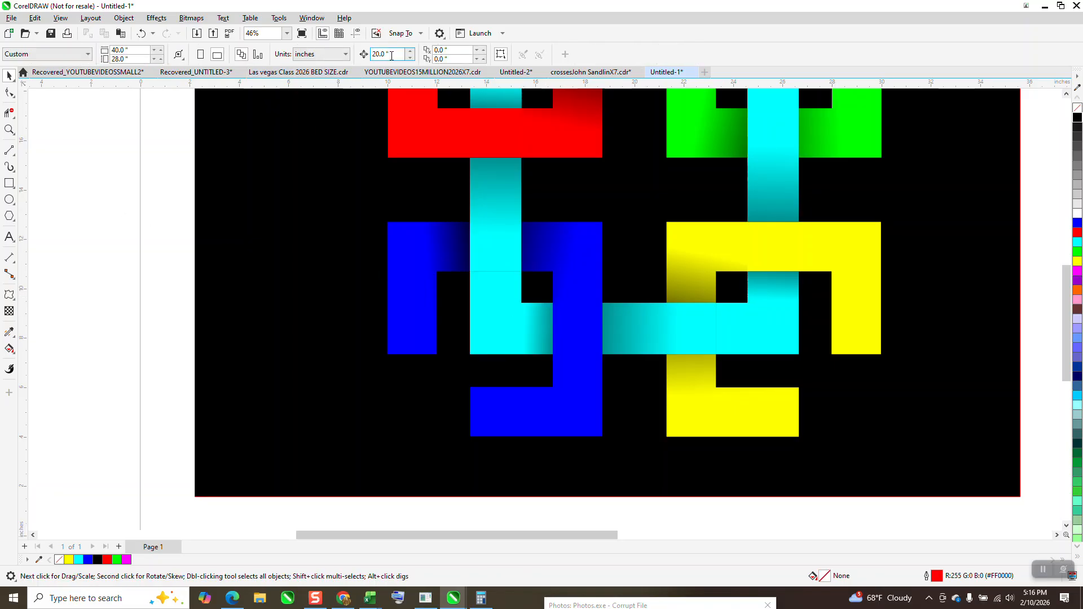
text(.01)
click(472, 344)
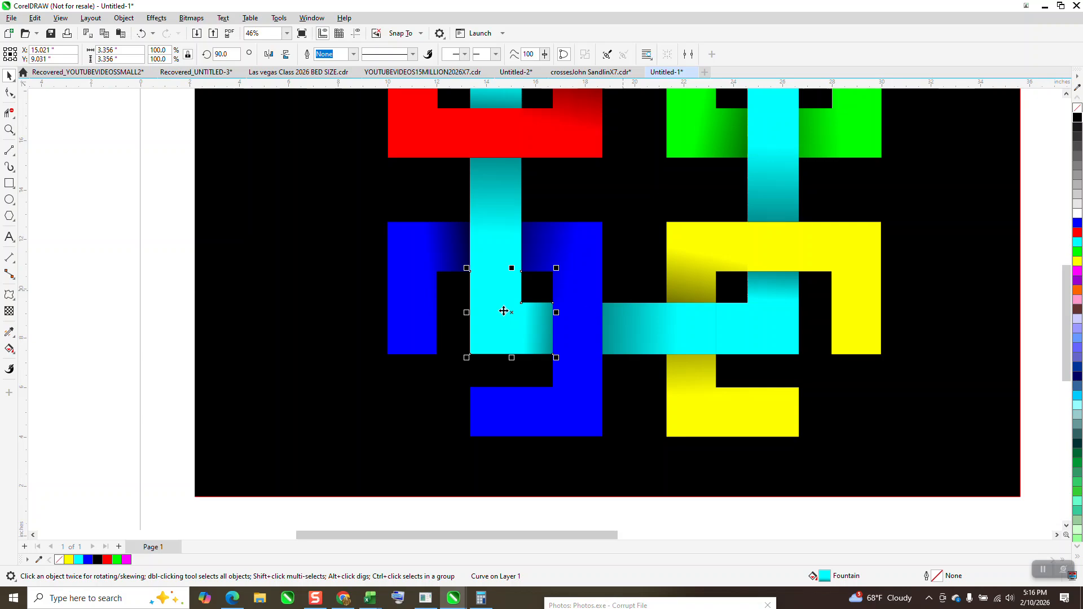
scroll(401, 339, down, 1)
scroll(380, 353, down, 2)
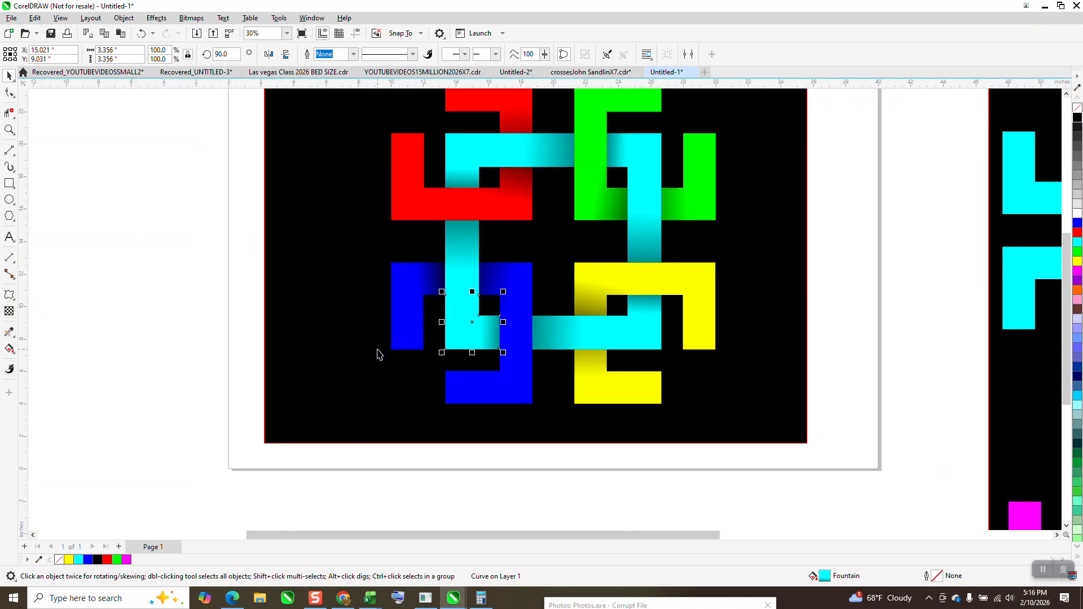
scroll(378, 354, down, 1)
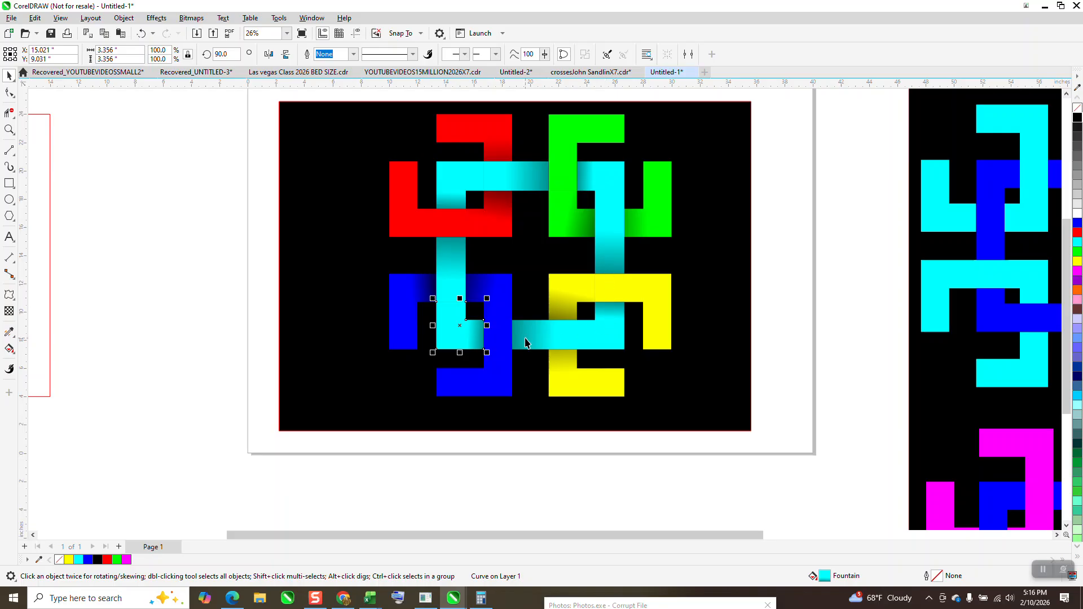
click(242, 317)
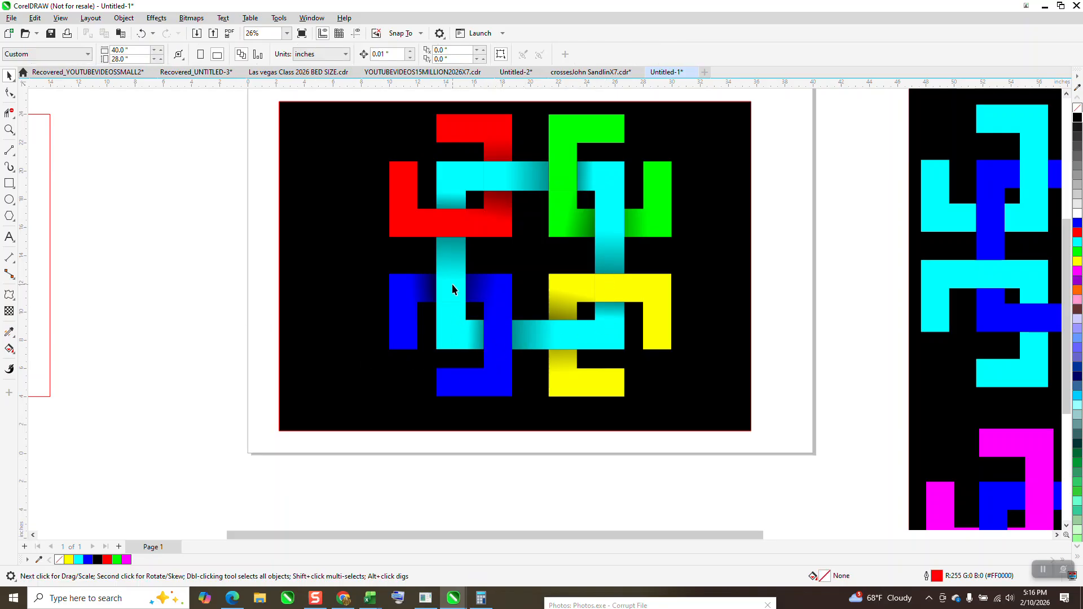
Nudge the upper-left cyan corner piece 0.01 inches right to close the seam beside it
click(468, 184)
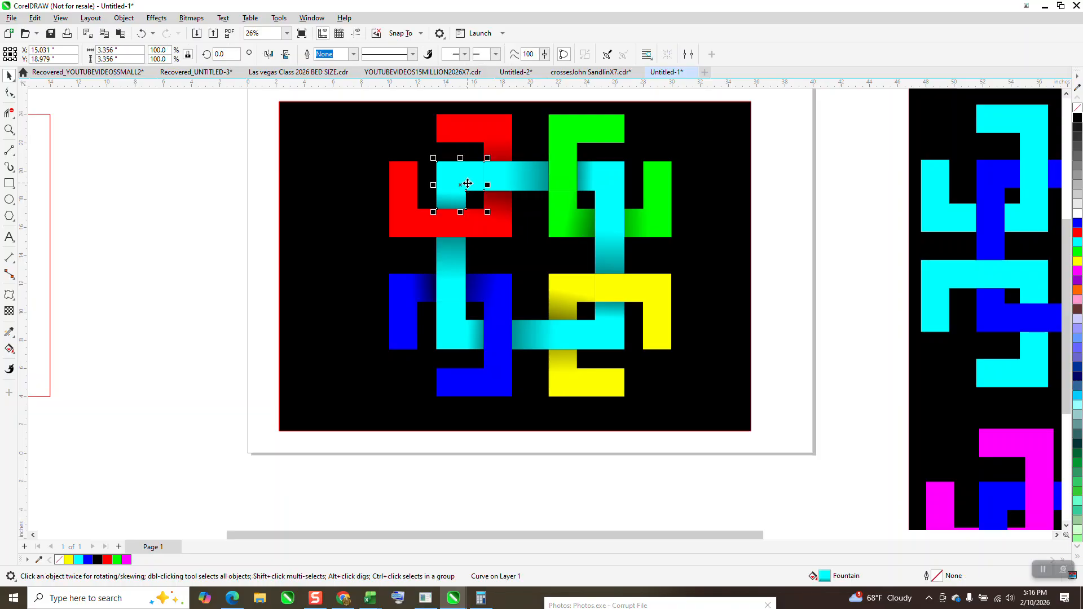
key(Right)
click(320, 289)
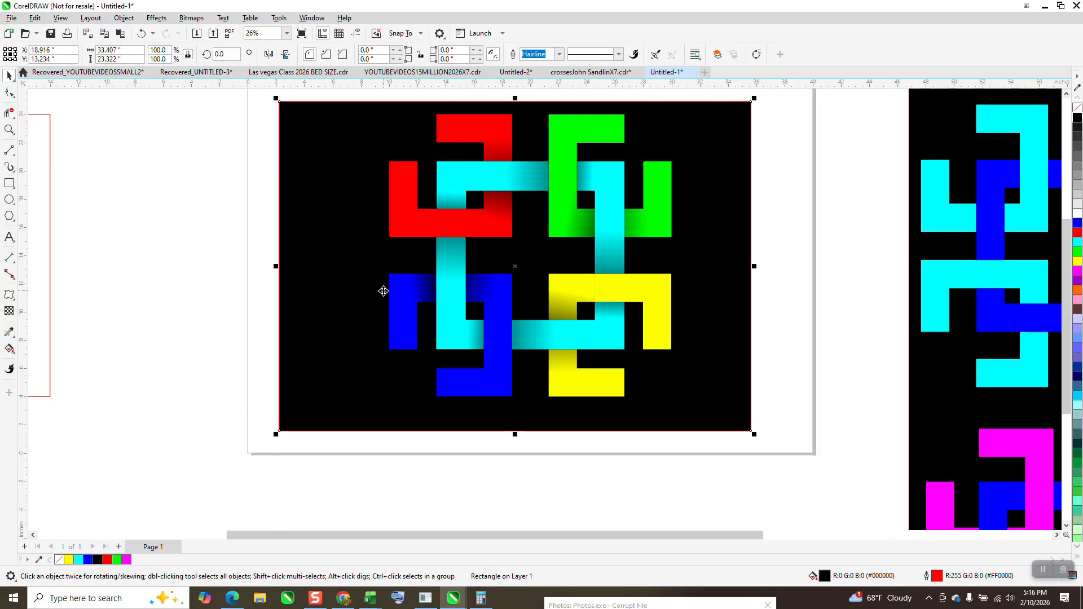
scroll(395, 286, down, 1)
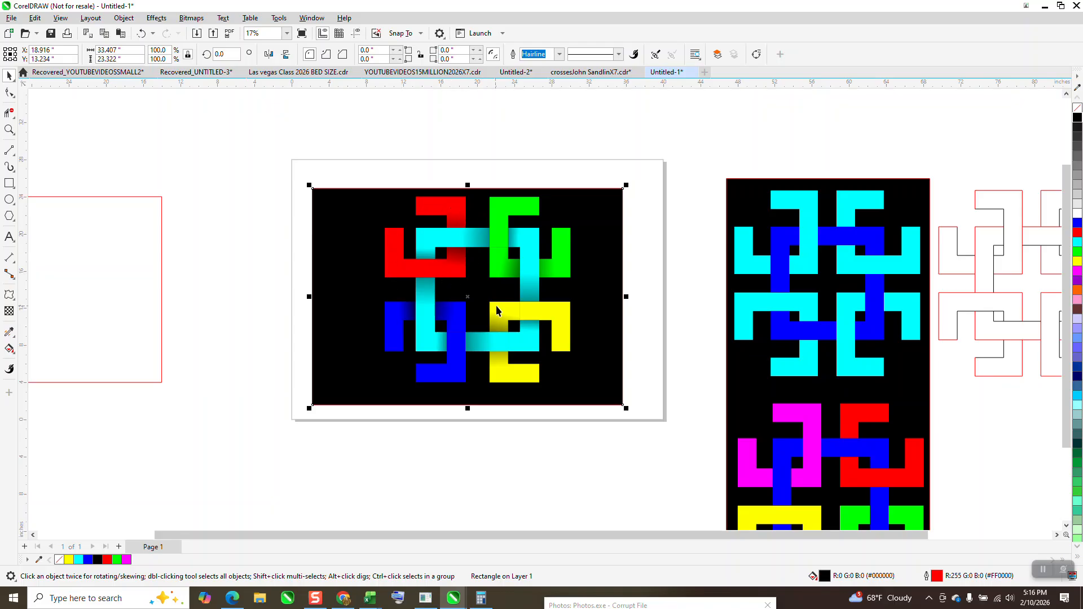
Nudge the right-hand yellow corner piece 0.02 inches left against the shaded yellow piece
click(555, 322)
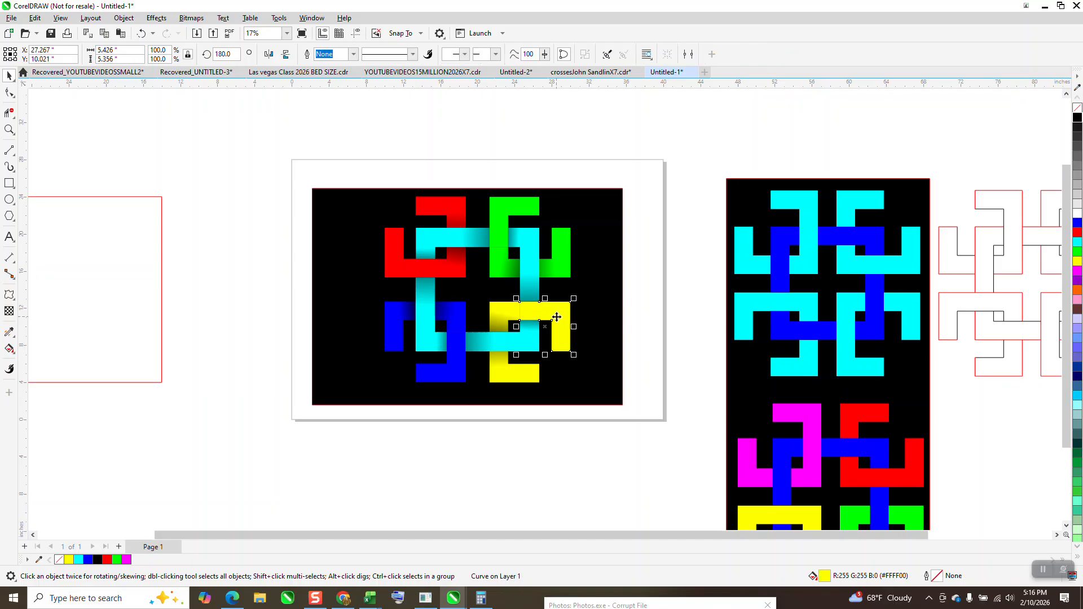
click(556, 313)
key(Left)
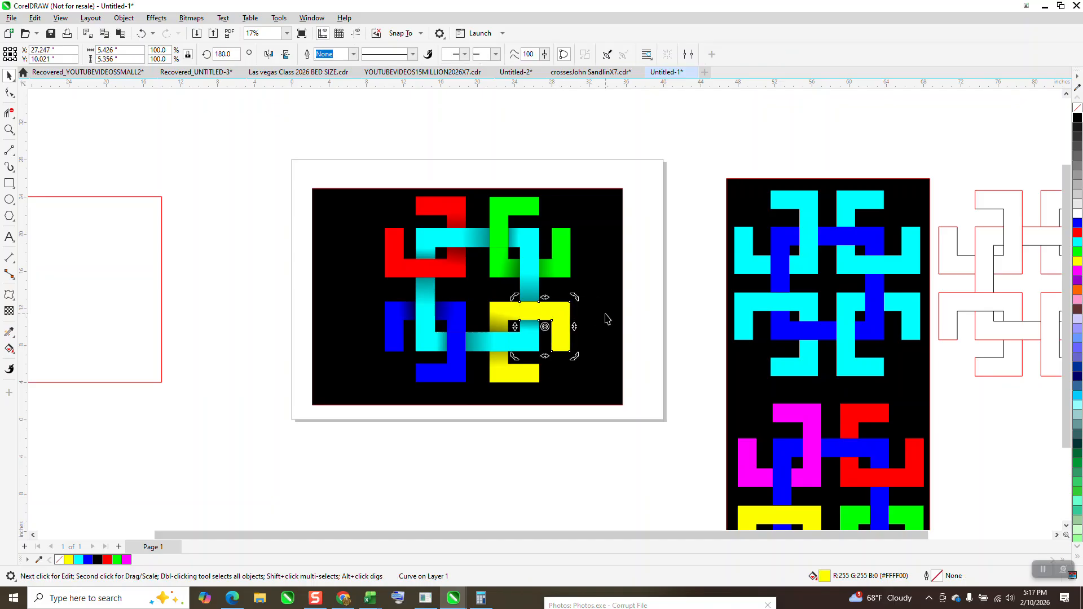
click(649, 311)
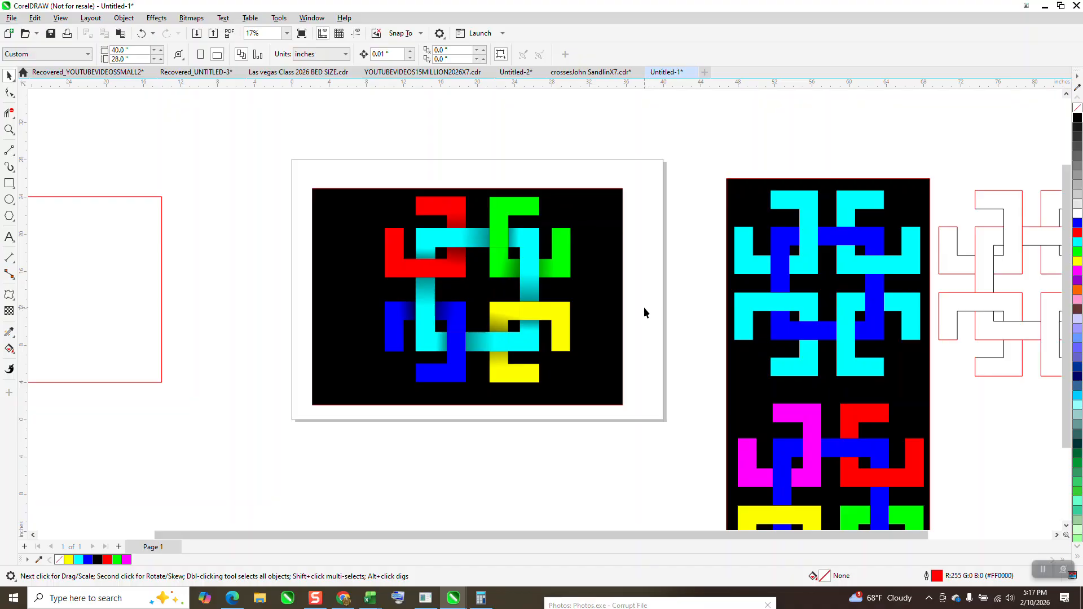